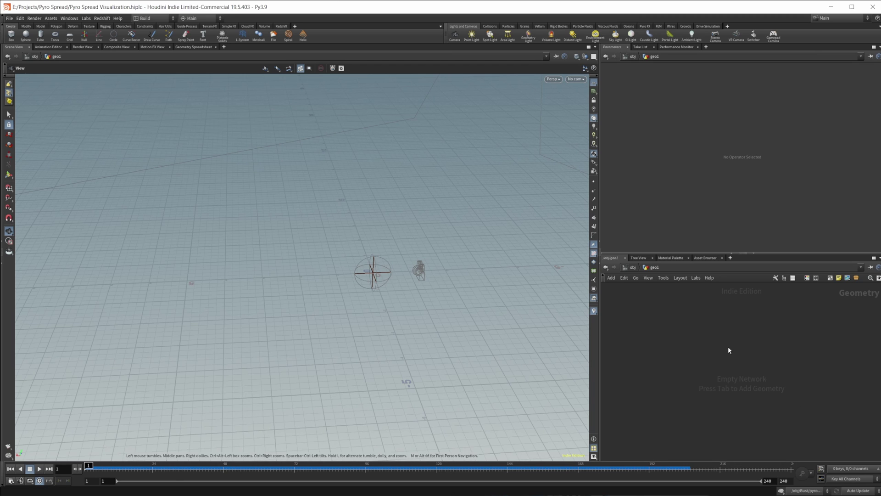
- Add a grid1 node in the geo1 network and set its Rows and Columns to 300
key(Tab)
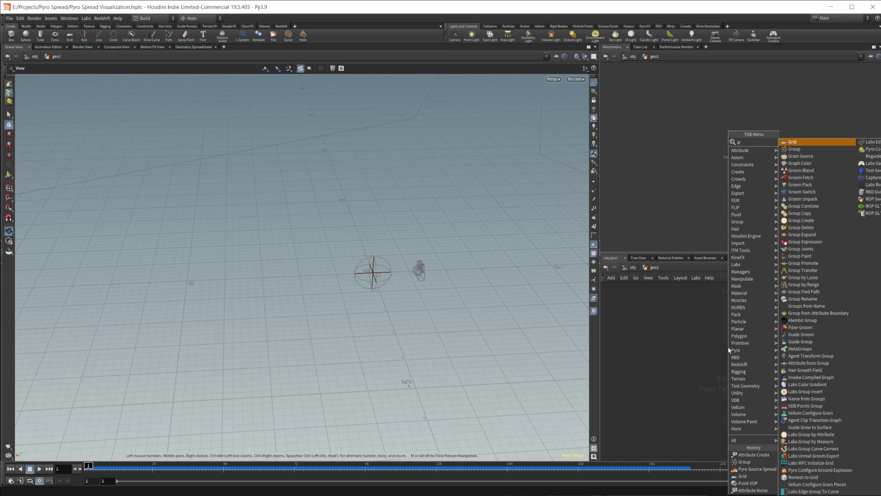
key(Return)
click(728, 346)
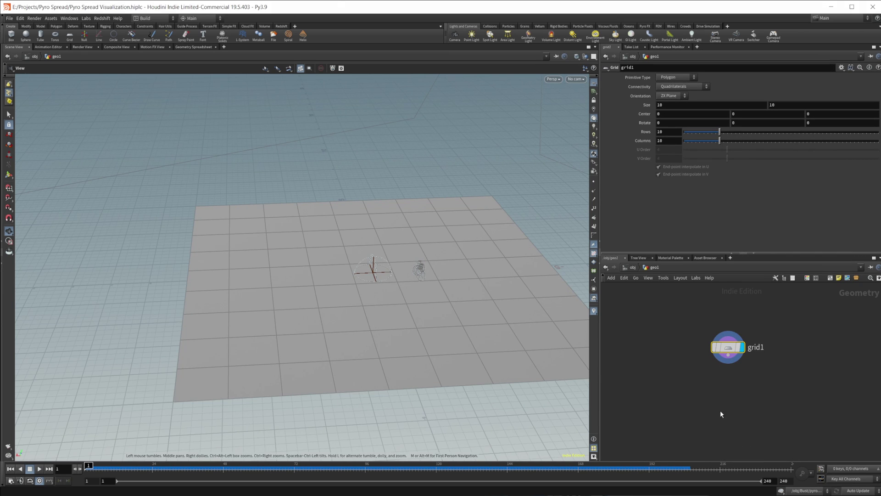
middle_drag(715, 383, 683, 377)
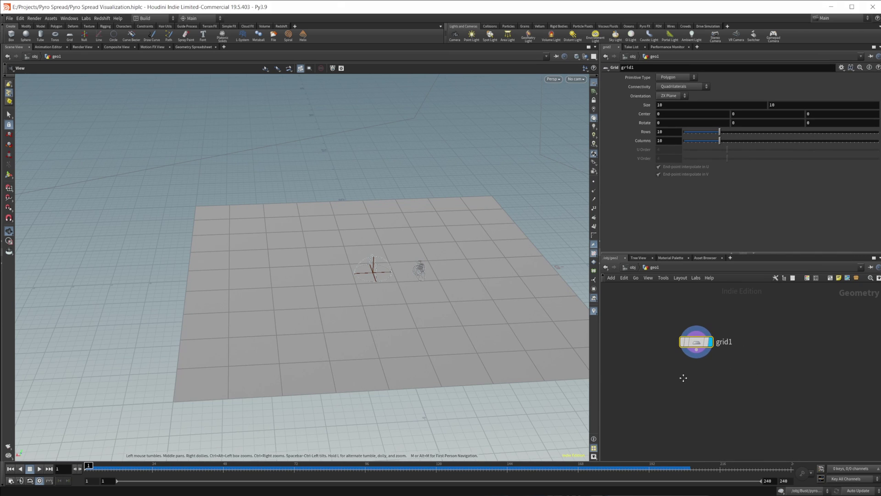
click(669, 132)
text(300)
key(Tab)
text(300)
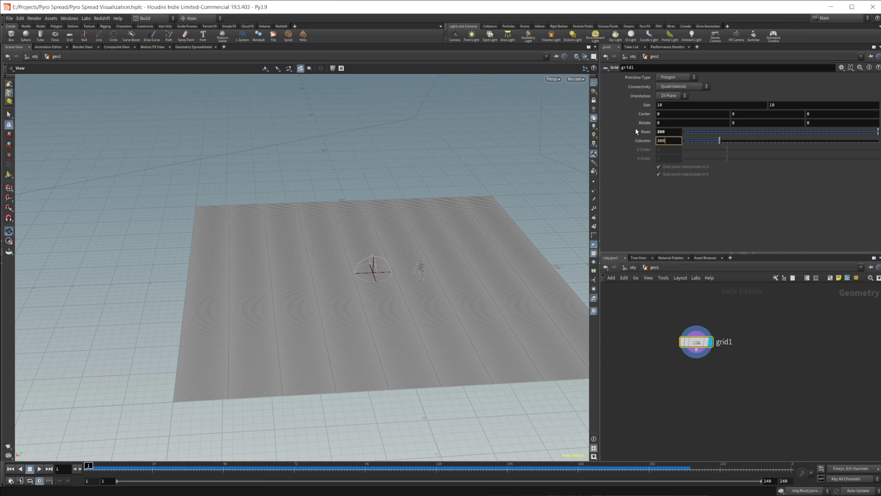
key(Return)
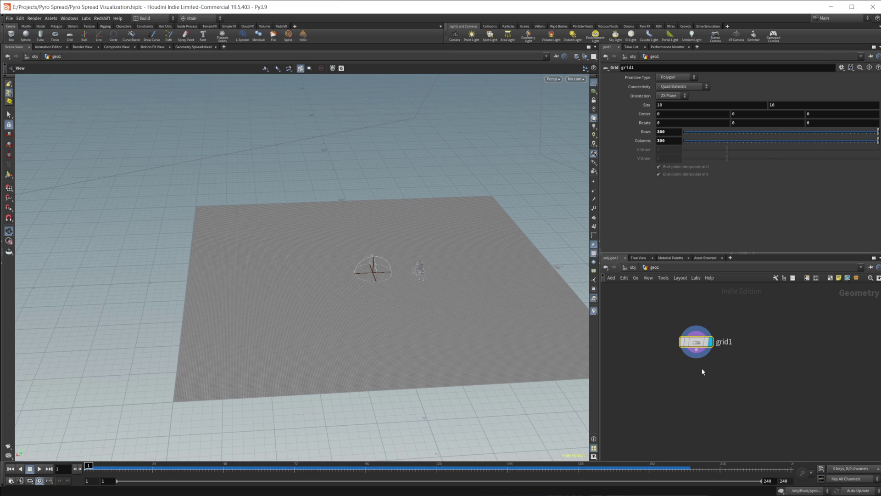
middle_drag(722, 372, 707, 351)
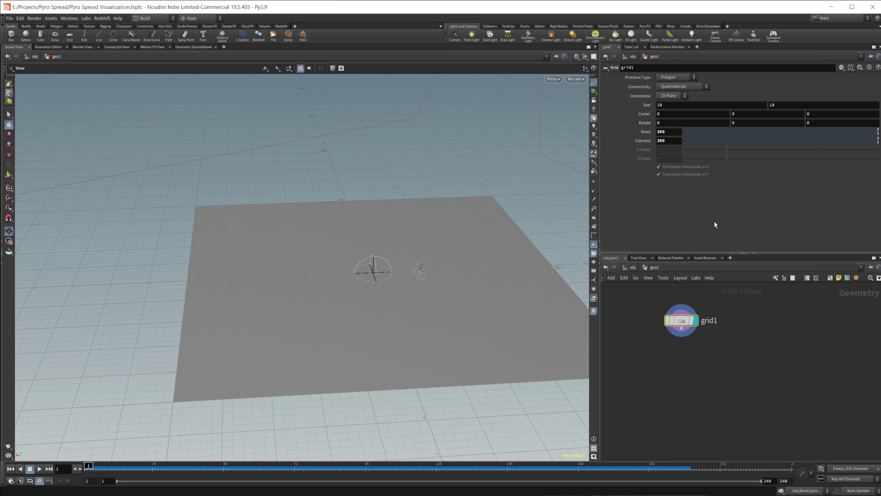
- Add a Pyro Source Spread node wired below grid1
key(Tab)
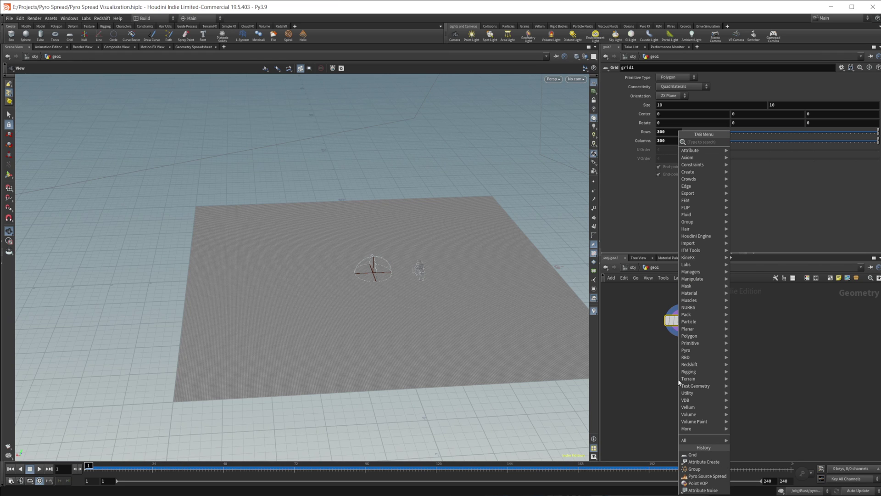
text(pyro sou)
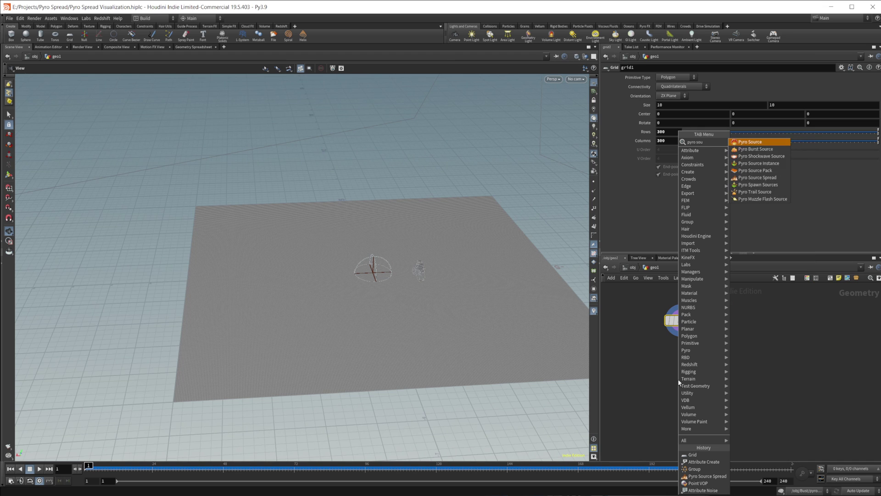
text(rce spr)
key(Return)
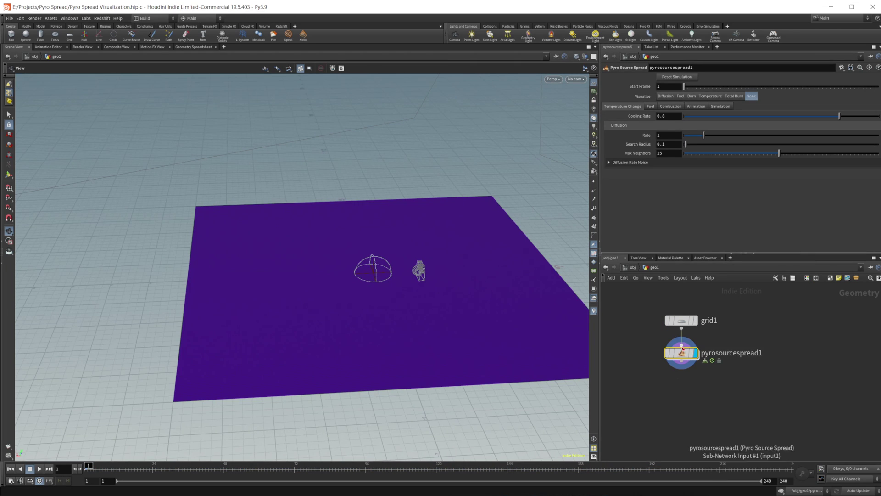
drag(682, 351, 683, 397)
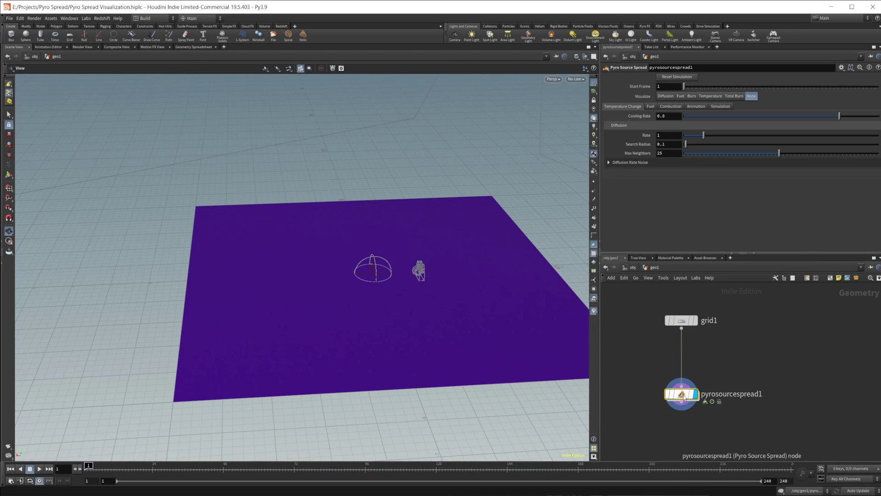
- Set the spread's Visualize mode to show Total Burn on the grid
click(751, 96)
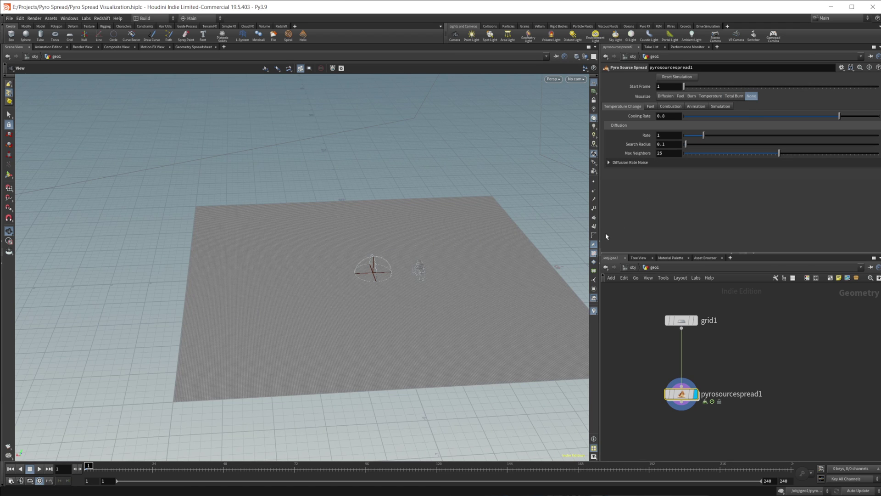
click(735, 97)
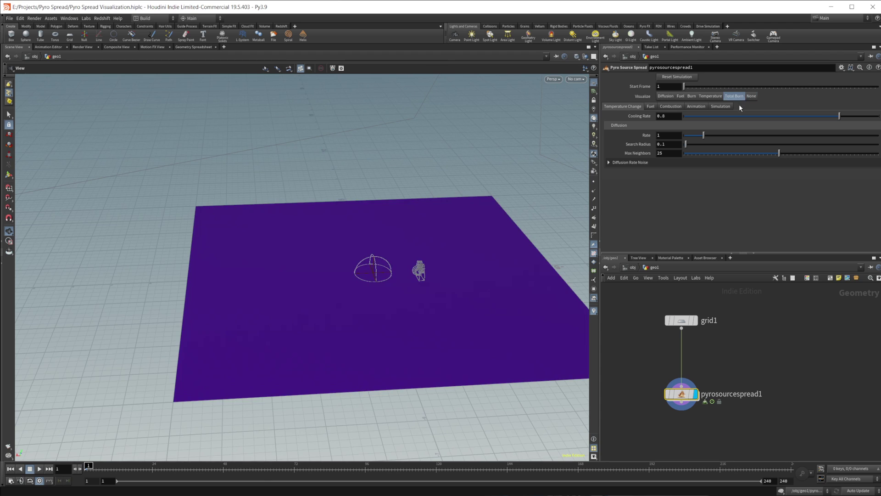
click(705, 97)
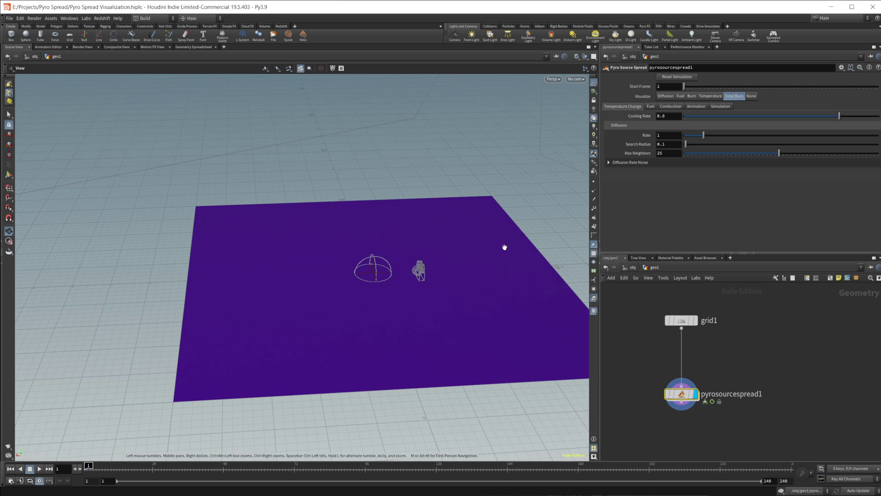
- Preview Fuel, then Diffusion visualization while playing and scrubbing the early frames
click(681, 96)
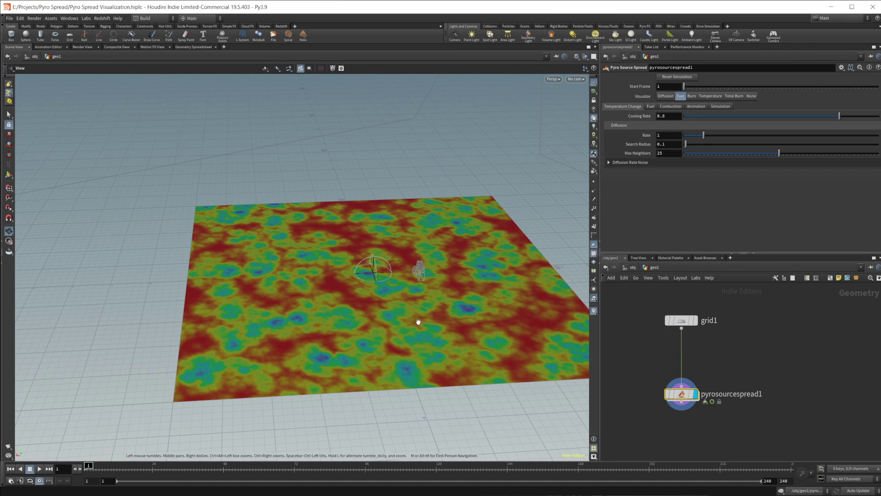
click(39, 468)
click(93, 466)
drag(93, 466, 88, 467)
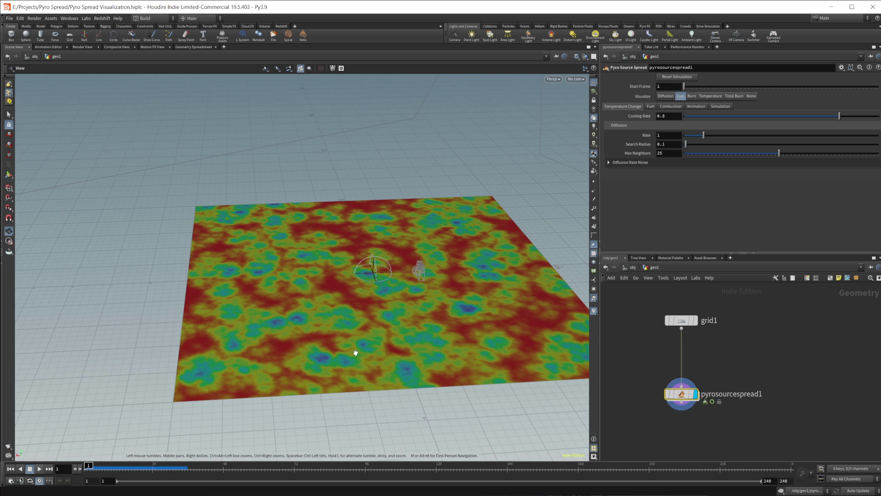
click(666, 96)
click(122, 466)
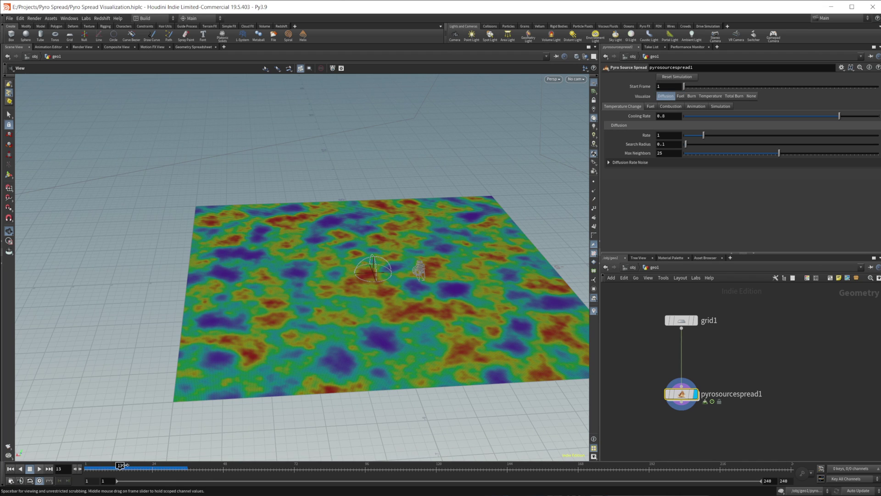
drag(125, 465, 107, 466)
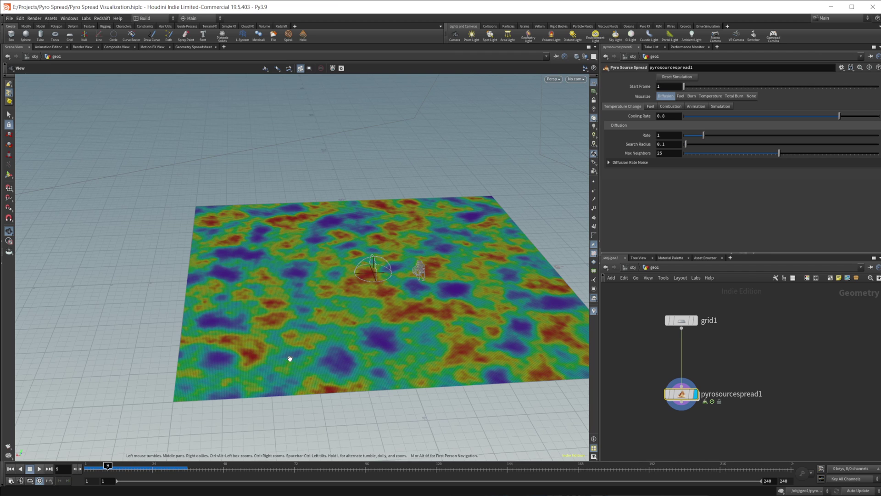
key(Left)
key(Left)
key(Left)
key(Left)
- Expand Diffusion Rate Noise and browse the Fuel and Combustion settings
click(615, 163)
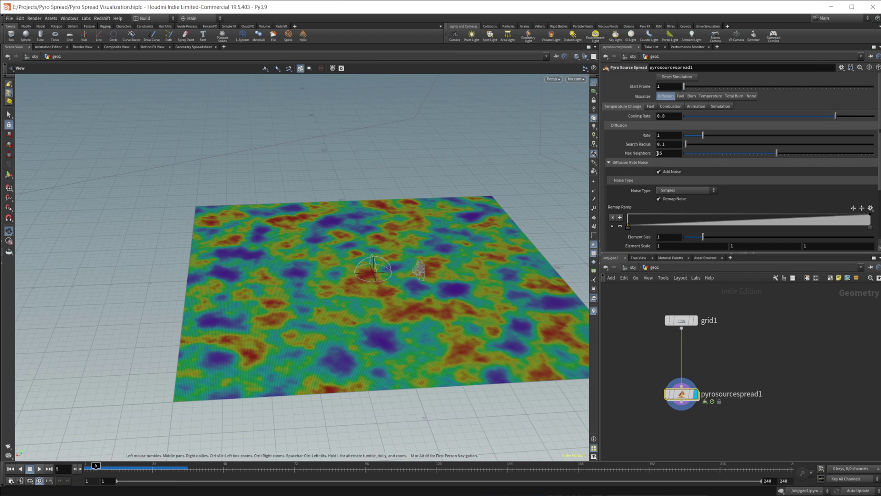
click(655, 107)
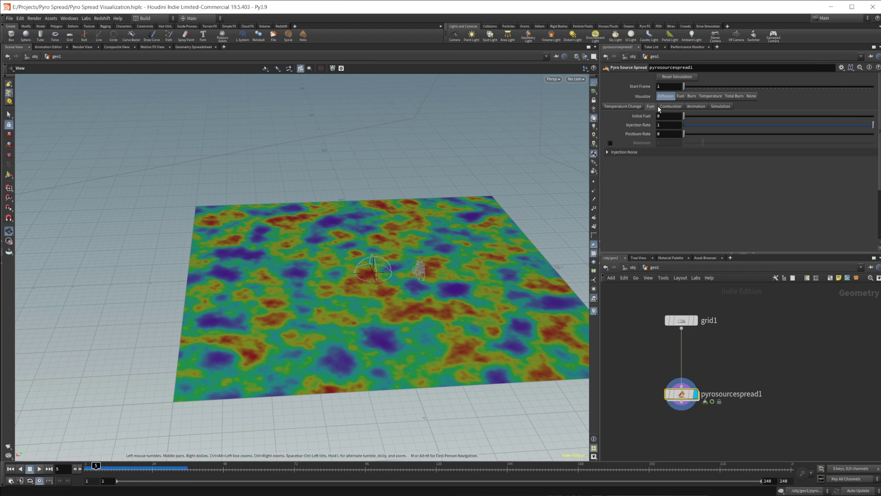
click(678, 107)
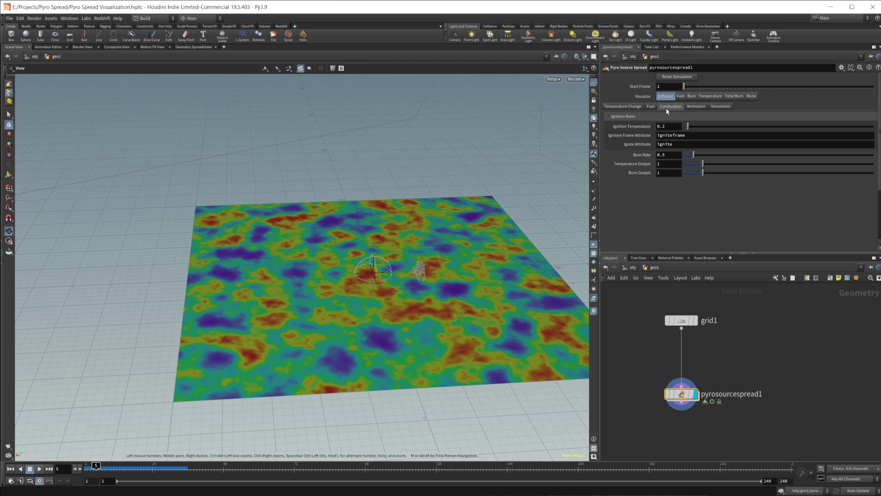
click(629, 106)
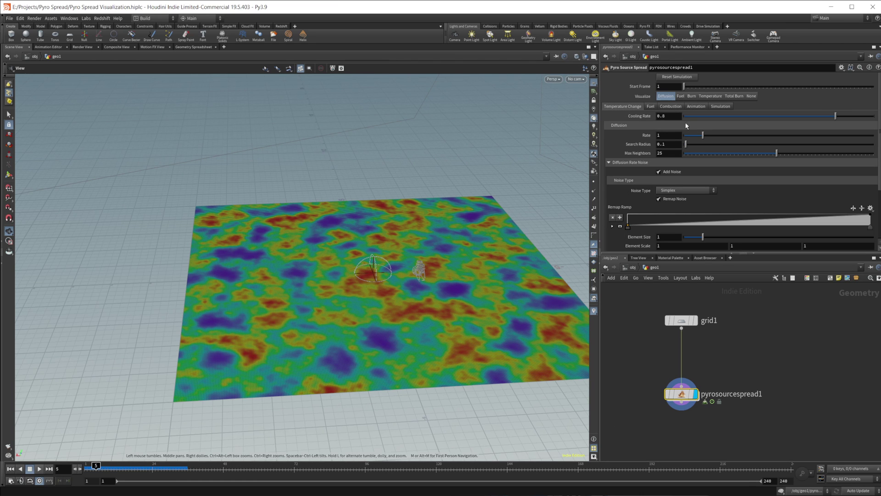
- Cycle Visualize through Burn and Total Burn, ending on Temperature
click(692, 96)
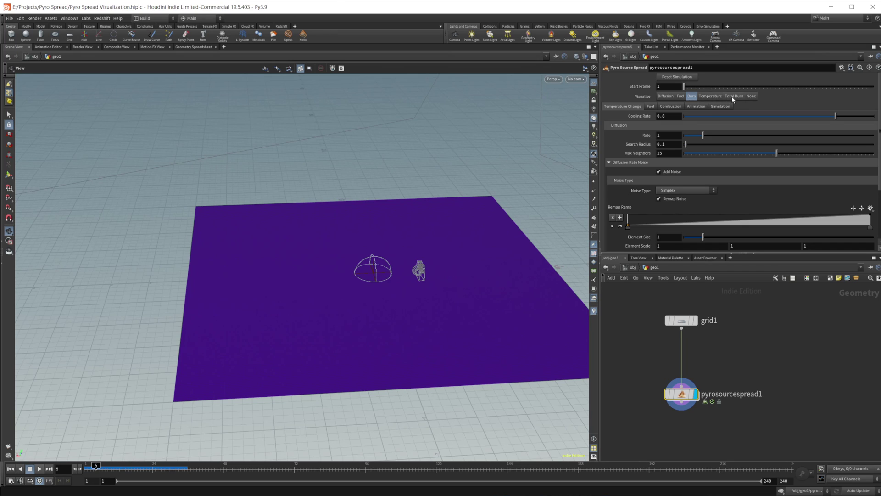
click(734, 96)
click(707, 97)
- Insert an Attribute Create node between grid1 and pyrosourcespread1
key(Tab)
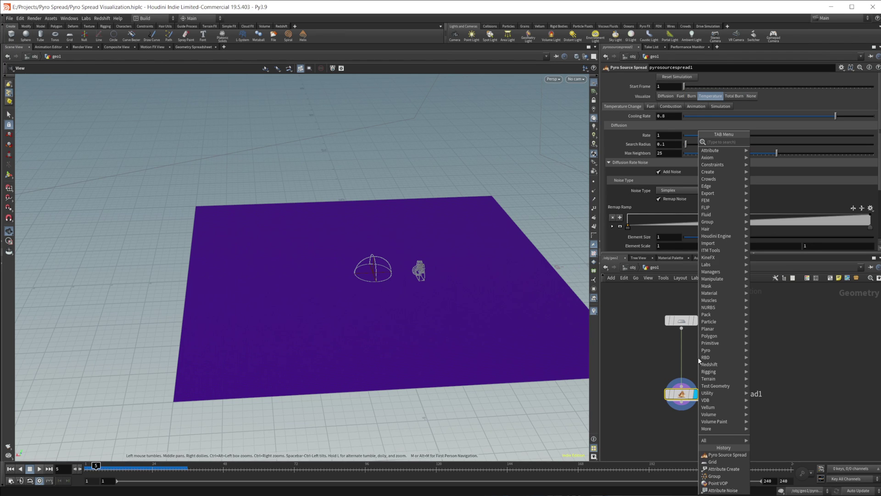
text(att cr)
key(Return)
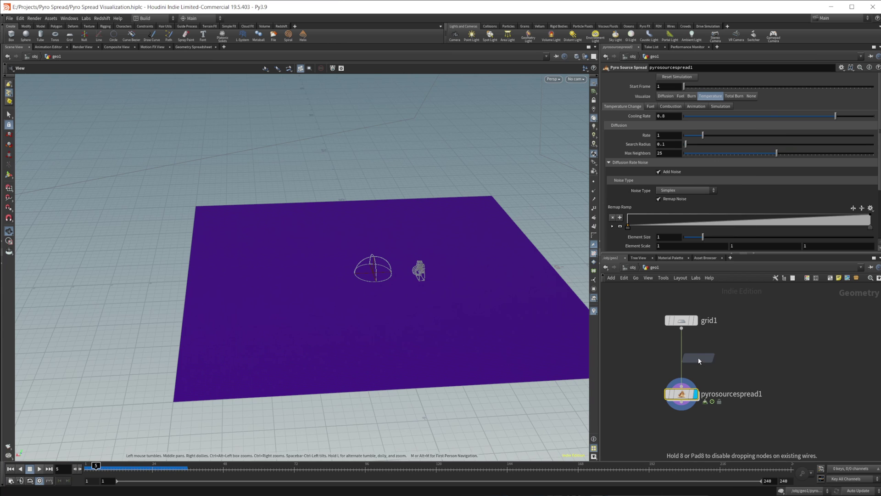
click(698, 357)
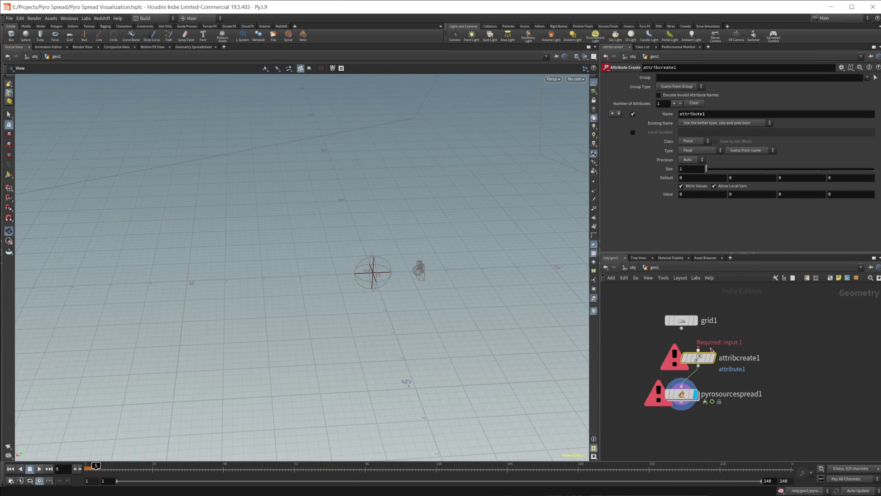
drag(698, 357, 683, 363)
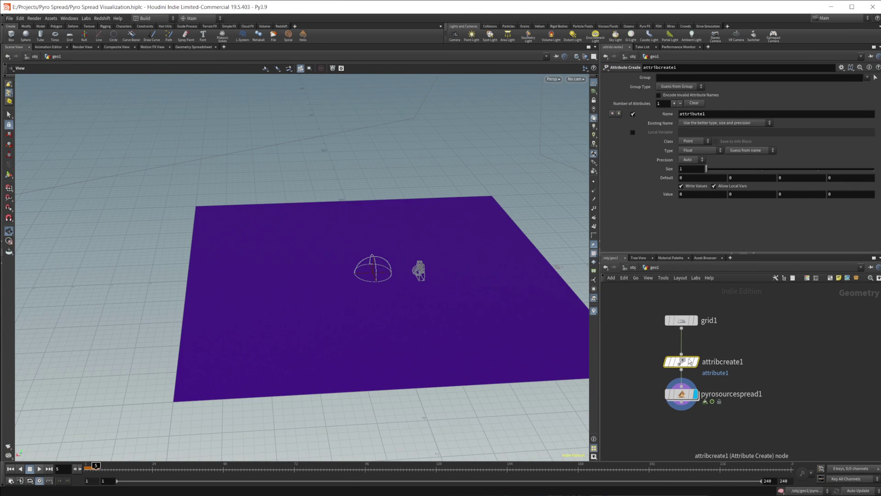
- Make attribcreate1 create a temperature attribute with value 1
double_click(711, 114)
text(temperature)
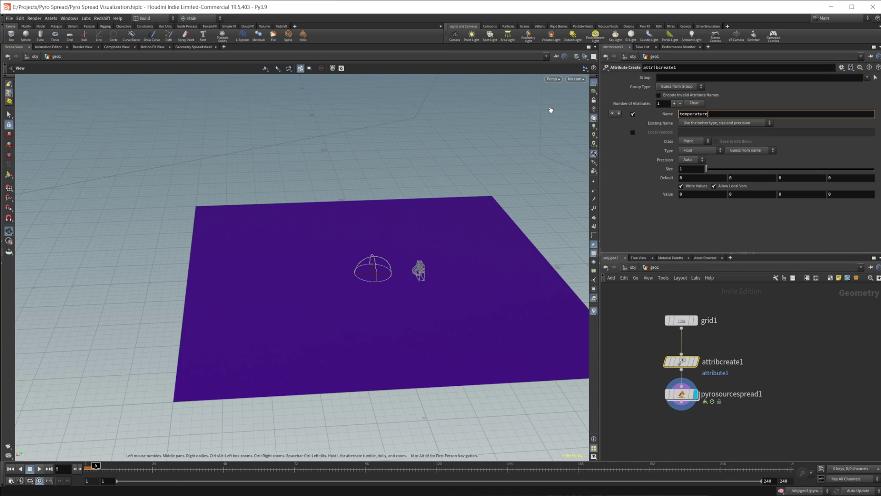
key(Return)
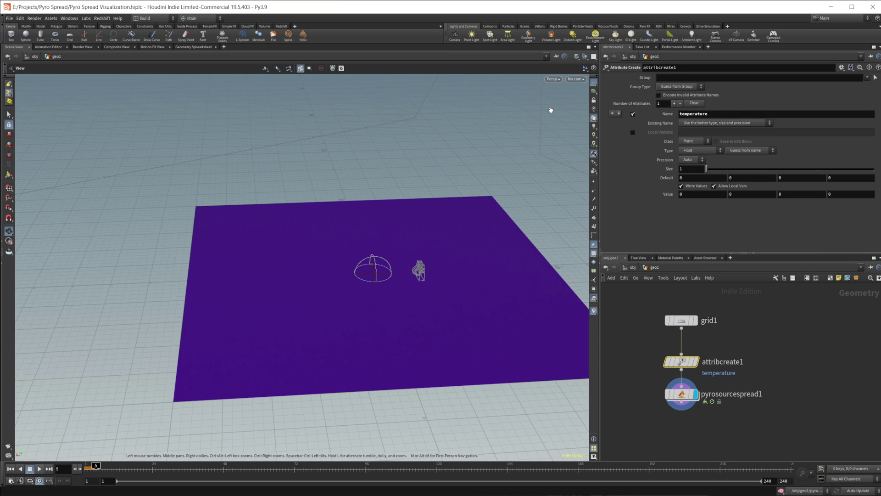
click(701, 193)
text(1)
key(Return)
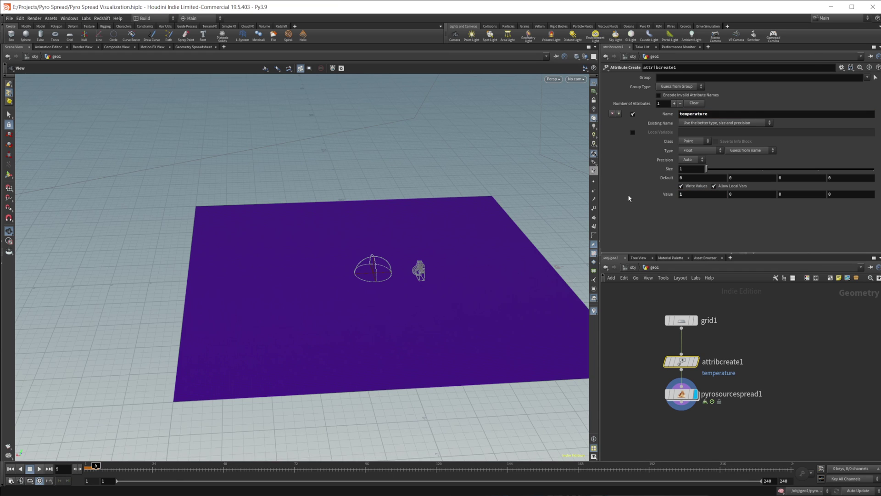
- Preview the spread in Burn mode from frame 1, then move both nodes lower
click(10, 469)
click(681, 393)
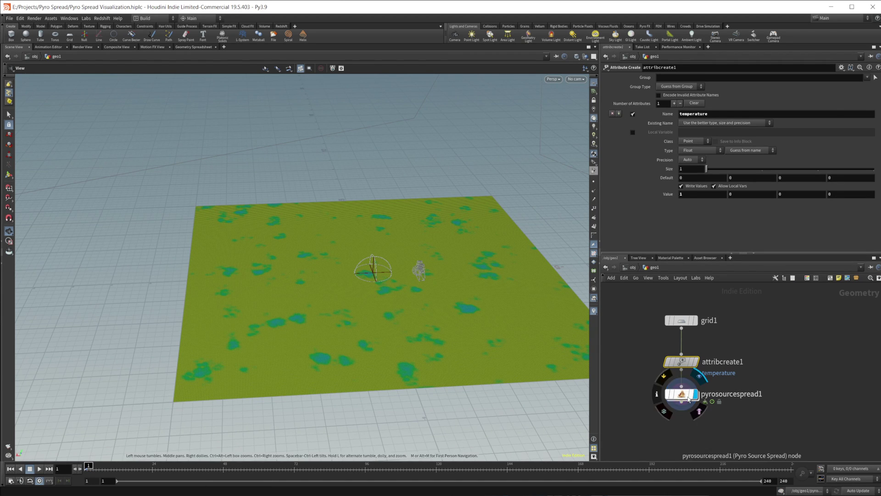
click(691, 96)
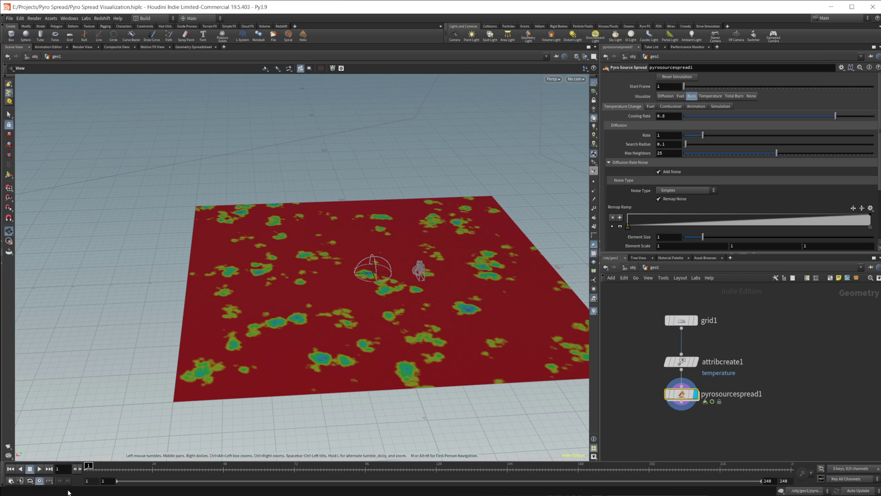
click(39, 469)
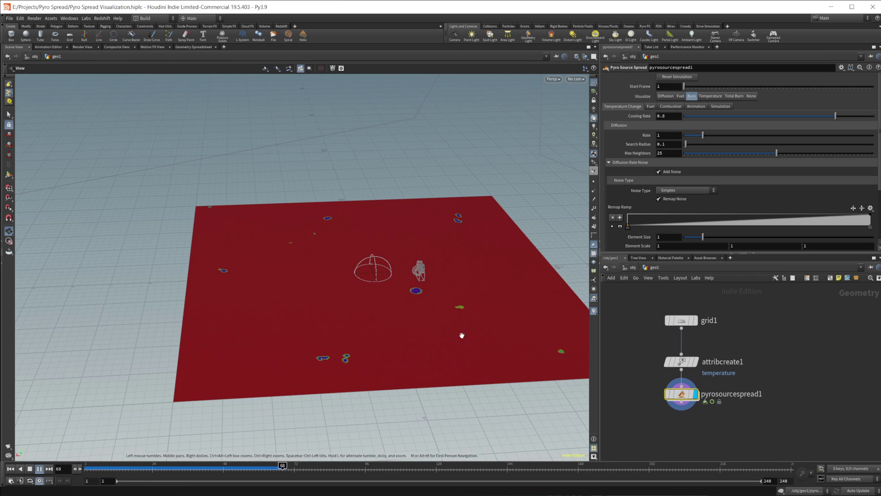
click(29, 470)
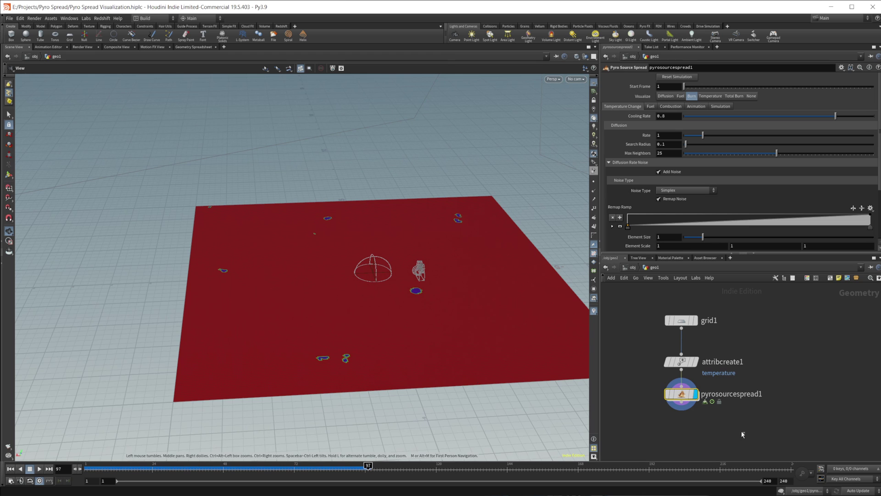
drag(741, 430, 688, 403)
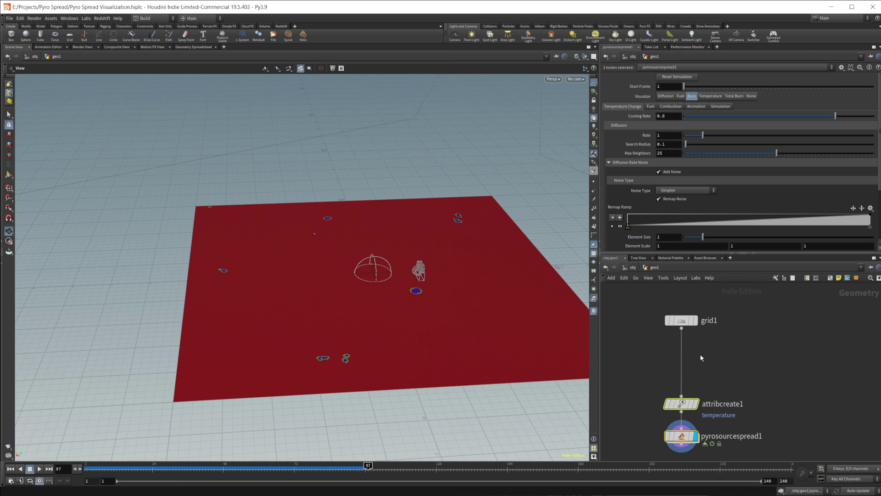
- Insert a Group Create node between grid1 and attribcreate1
key(Tab)
text(group)
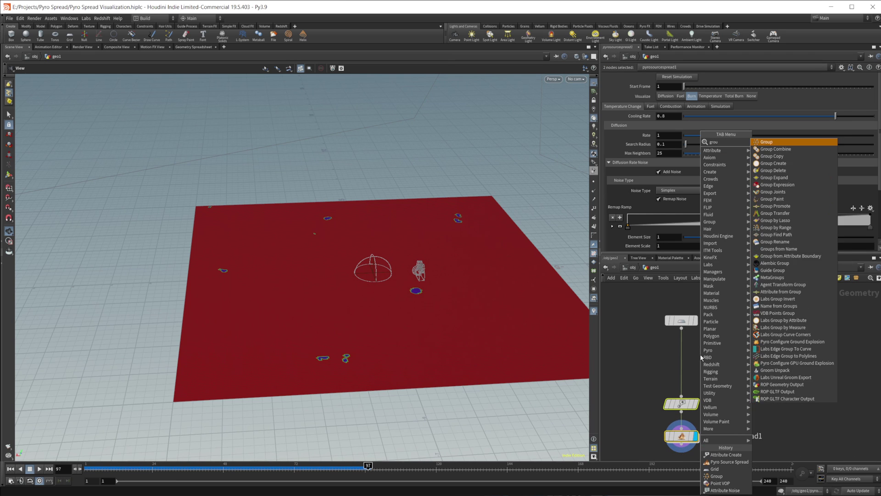
key(Return)
click(701, 357)
drag(702, 357, 682, 357)
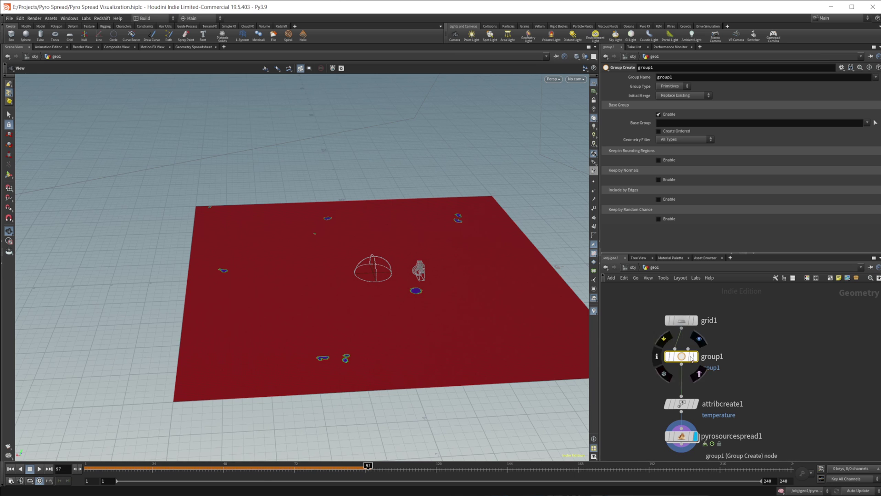
- Make group1 a point group of the grid's lower-left corner points
click(670, 87)
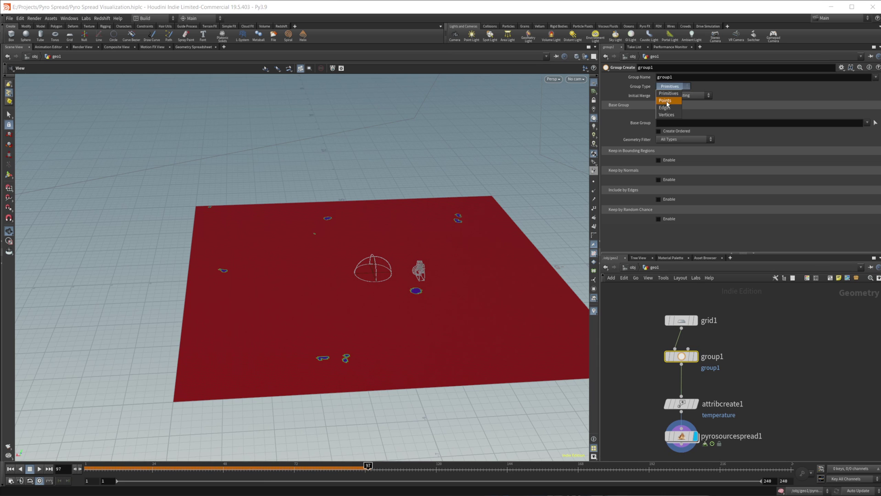
click(670, 95)
click(875, 122)
drag(185, 393, 172, 414)
key(Return)
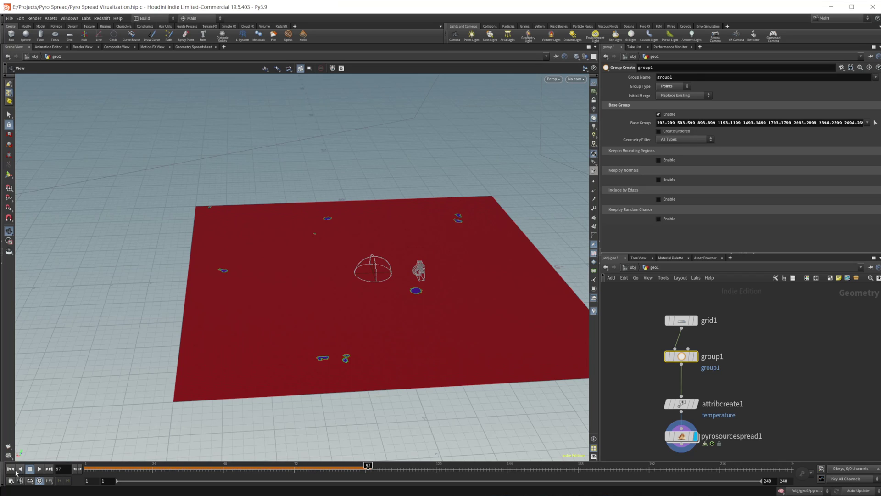
- Restrict attribcreate1 to group1 and play the burn from frame 1
click(11, 469)
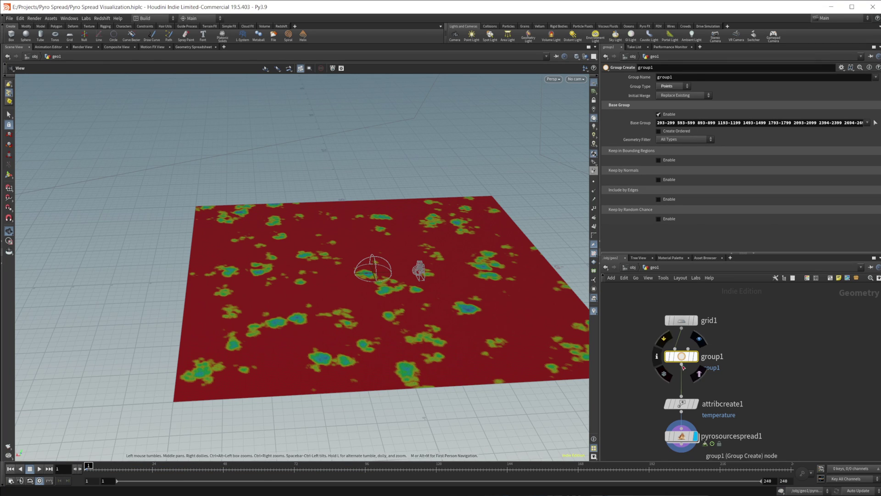
click(681, 403)
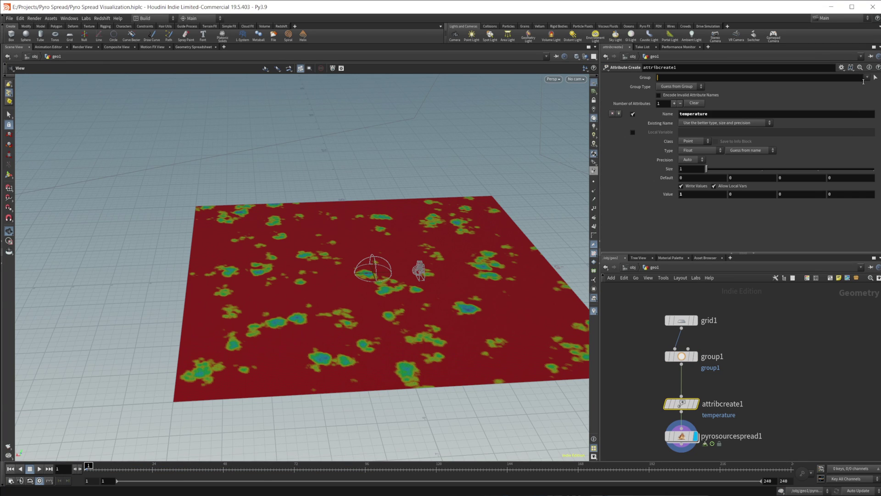
click(867, 77)
click(871, 87)
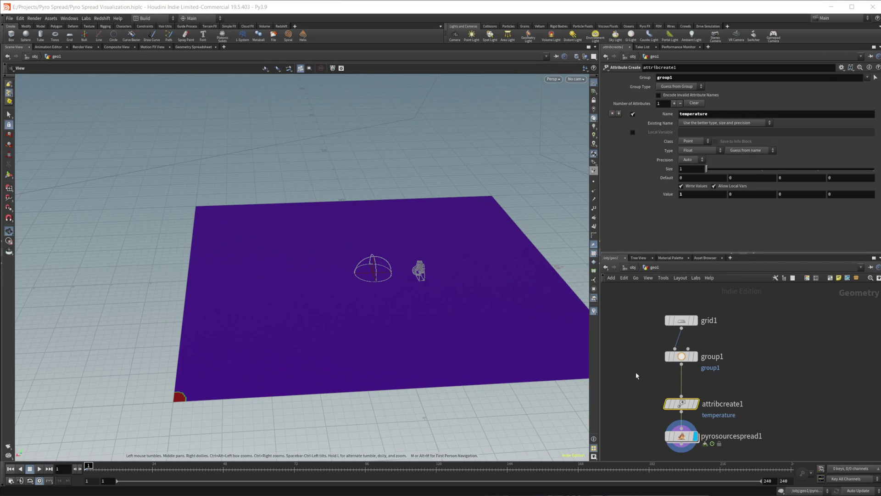
click(38, 470)
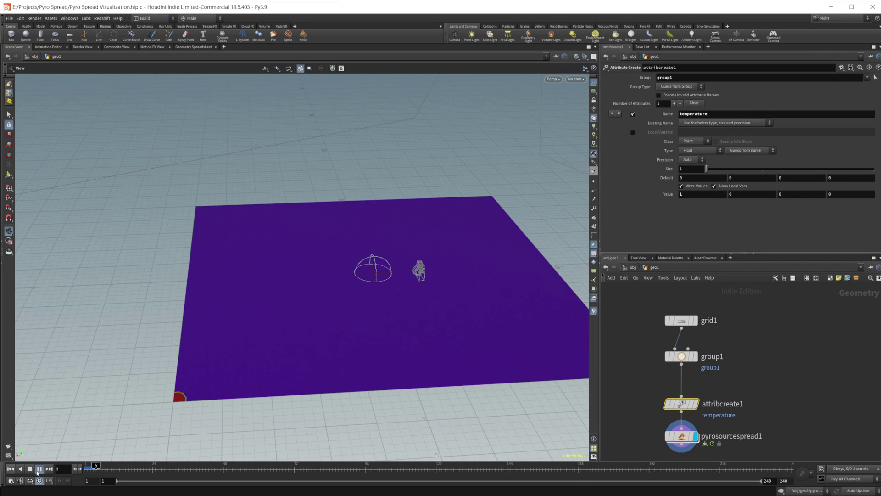
- Lower the spread's Cooling Rate to 0.105 and play the burn
click(30, 468)
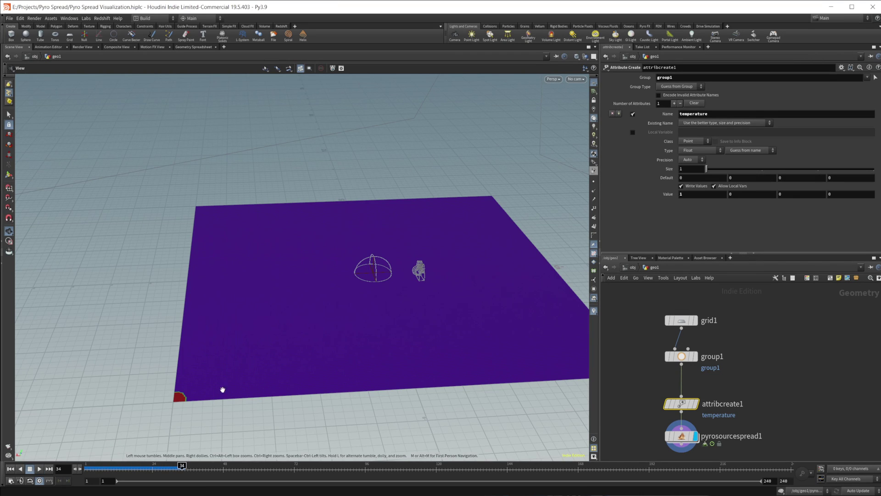
click(10, 469)
middle_drag(681, 443, 678, 407)
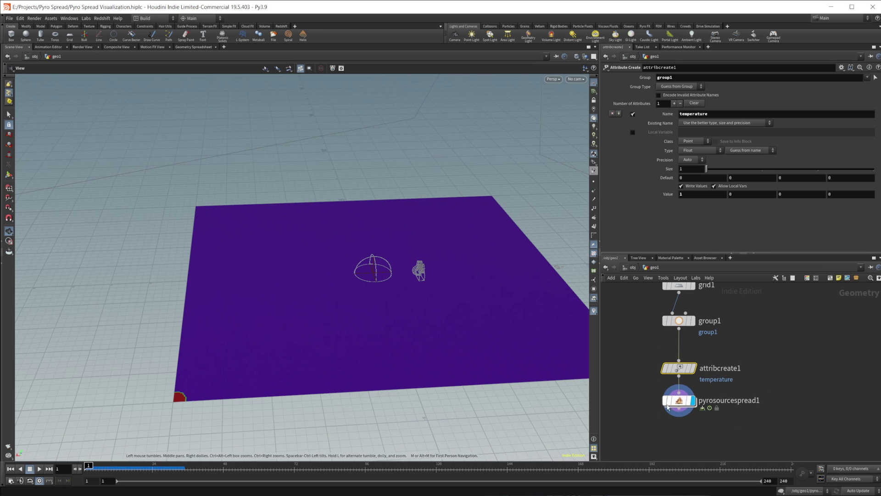
click(678, 401)
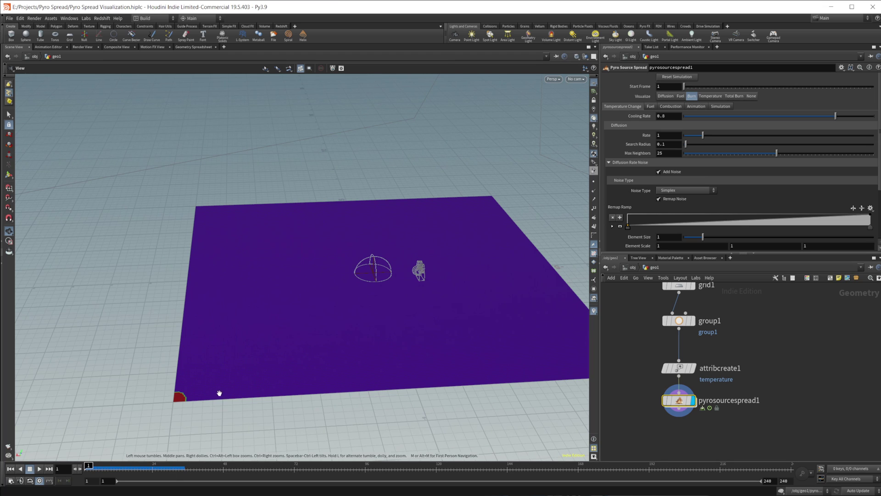
drag(788, 117, 703, 116)
click(40, 467)
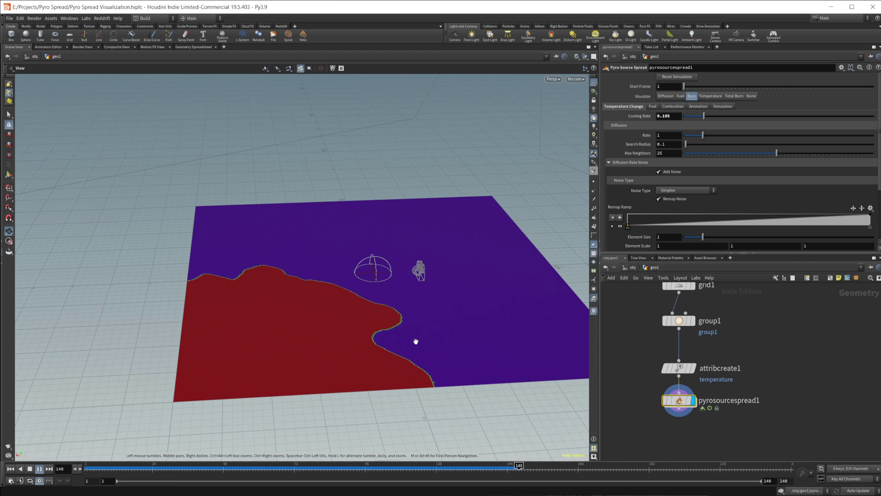
- Test Diffusion Rate at 6.55, then settle on 0.17 and replay the burn
click(30, 469)
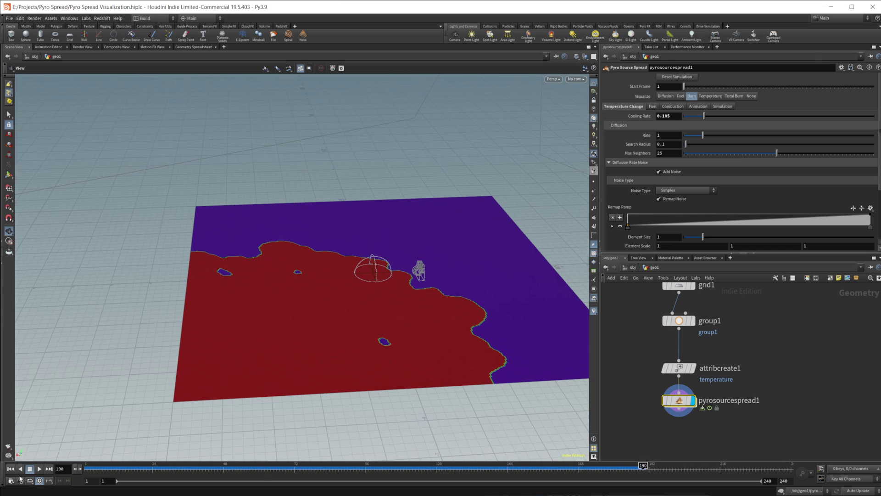
click(10, 469)
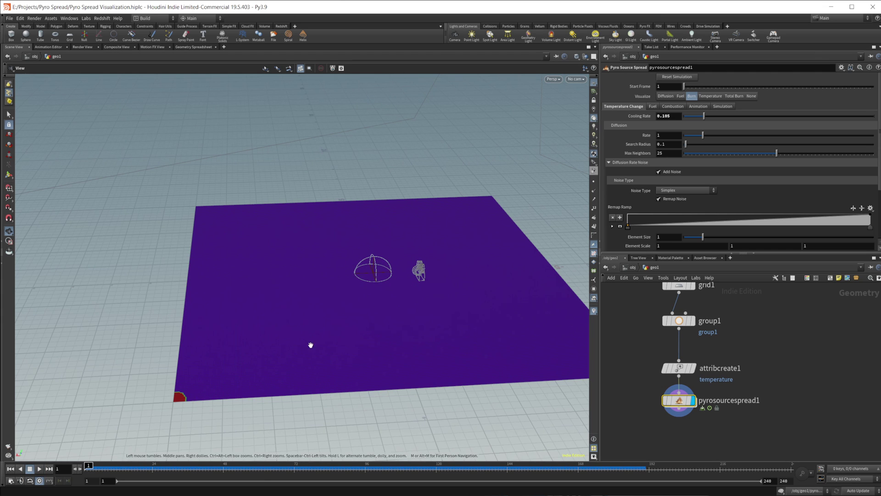
drag(712, 135, 808, 136)
click(39, 468)
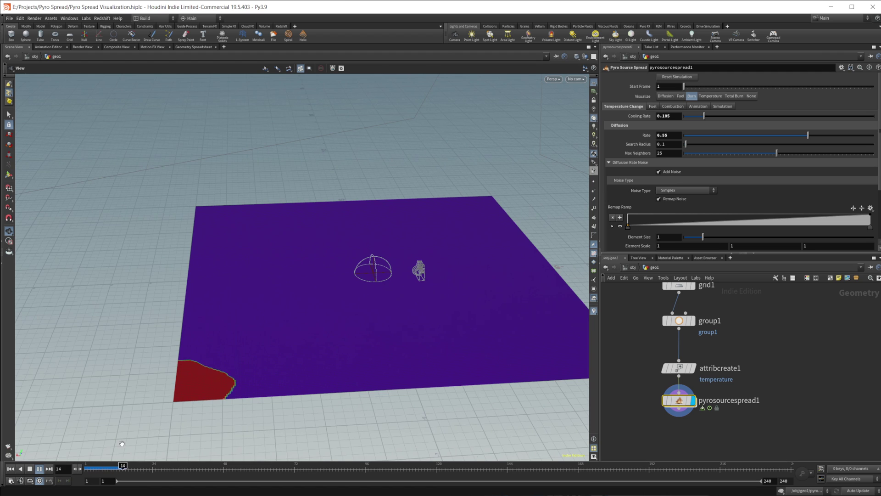
click(30, 468)
drag(699, 135, 687, 135)
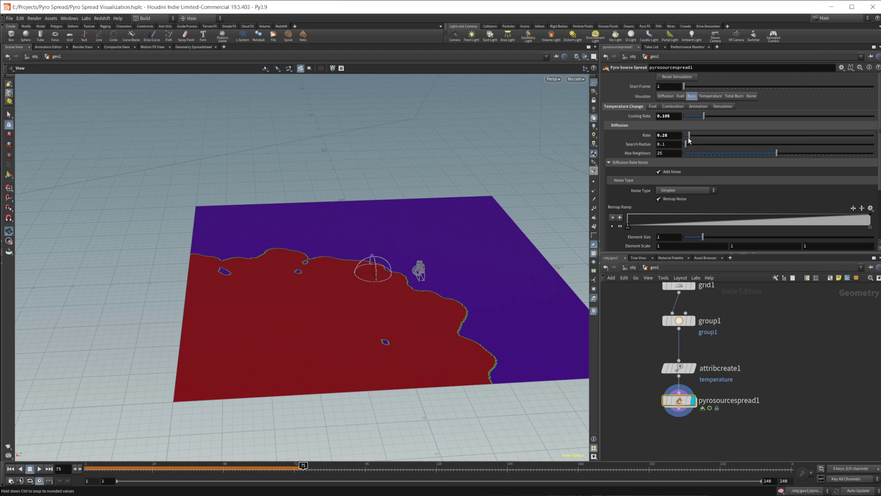
click(11, 469)
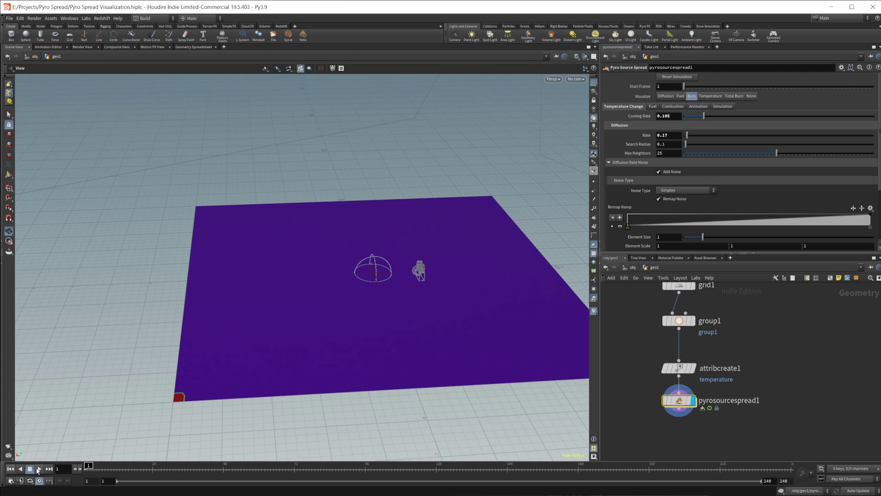
click(39, 469)
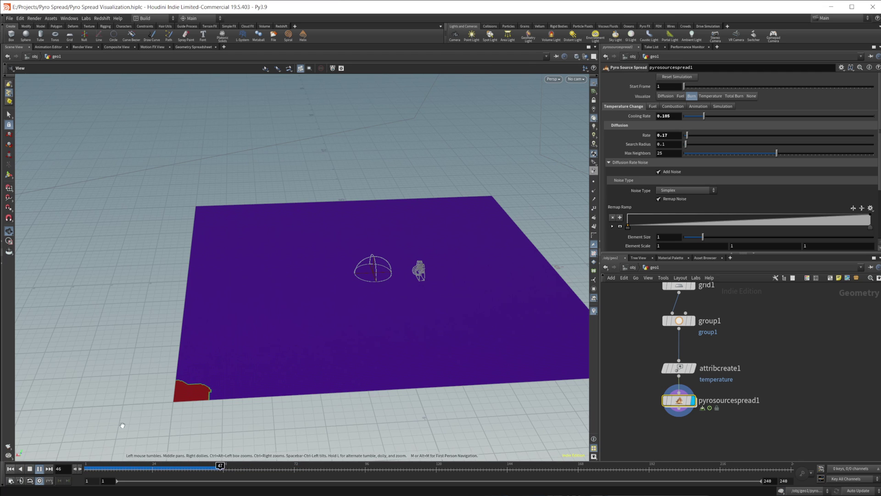
click(40, 468)
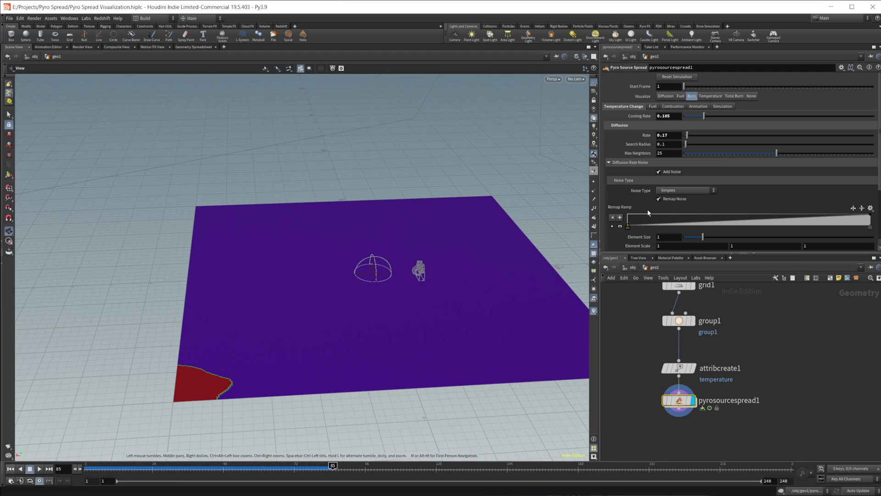
click(676, 106)
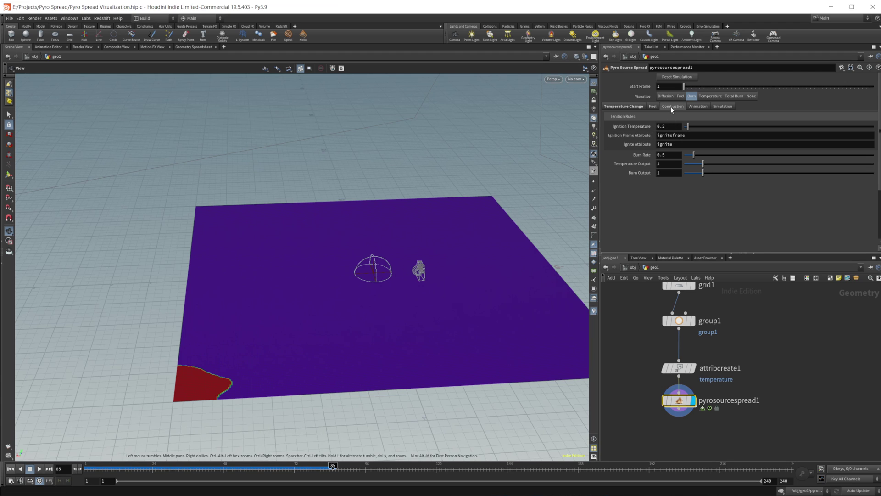
- Set Ignition Temperature to 0.01 and play the burn from frame 1
double_click(669, 127)
text(1)
key(Return)
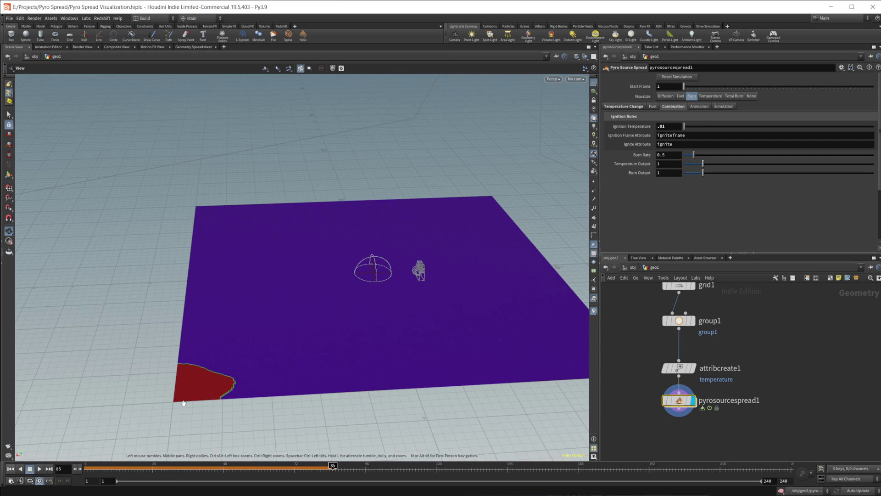
click(11, 468)
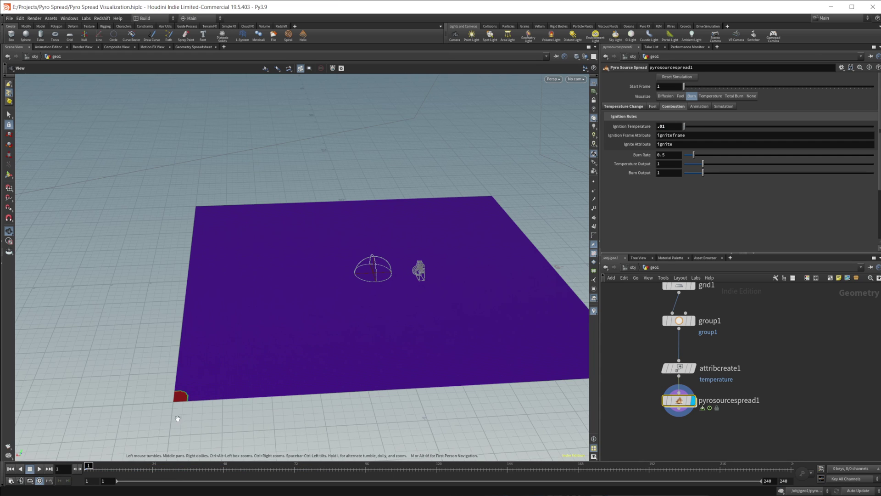
click(39, 468)
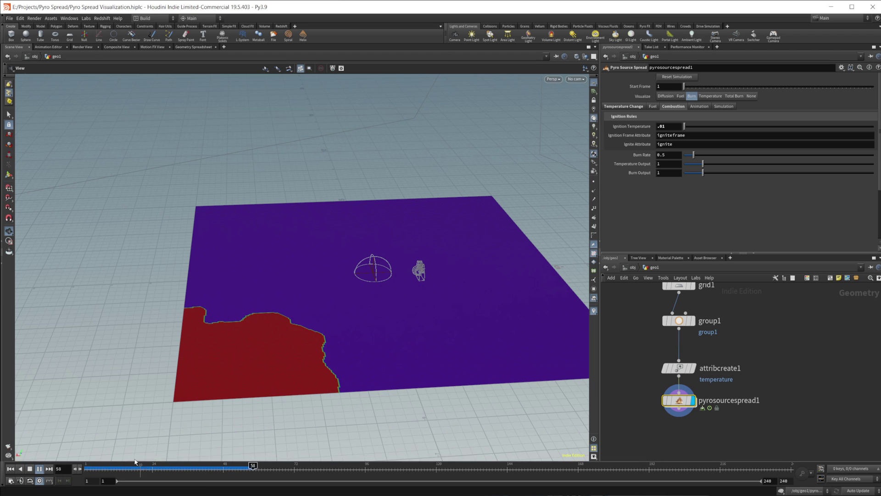
click(30, 469)
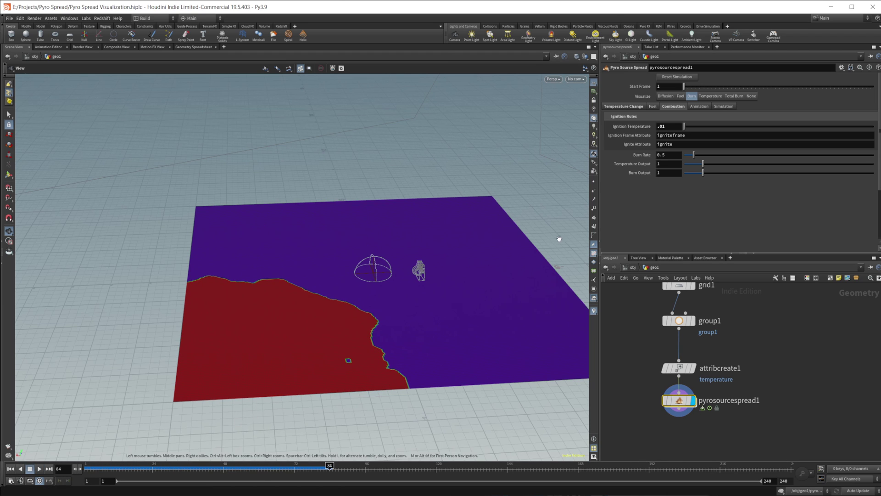
- Set the Diffusion Rate to 1 and replay the burn from frame 1
click(628, 107)
double_click(663, 135)
text(17)
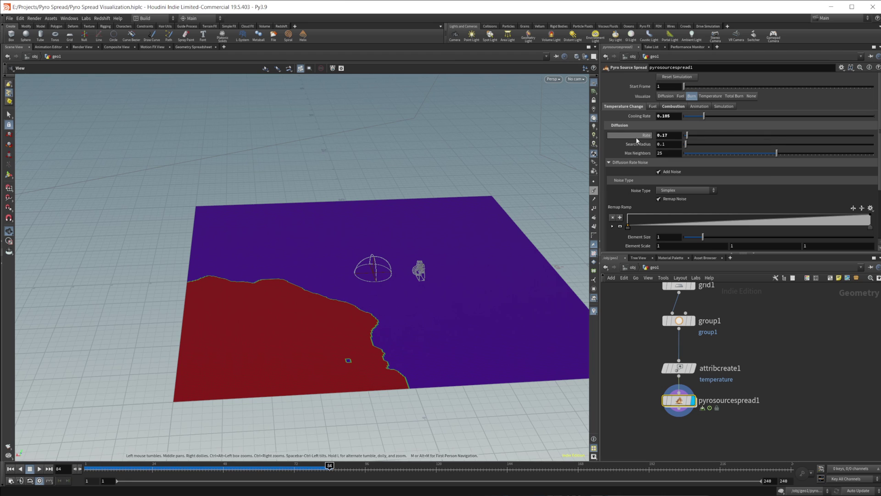
key(Return)
click(10, 469)
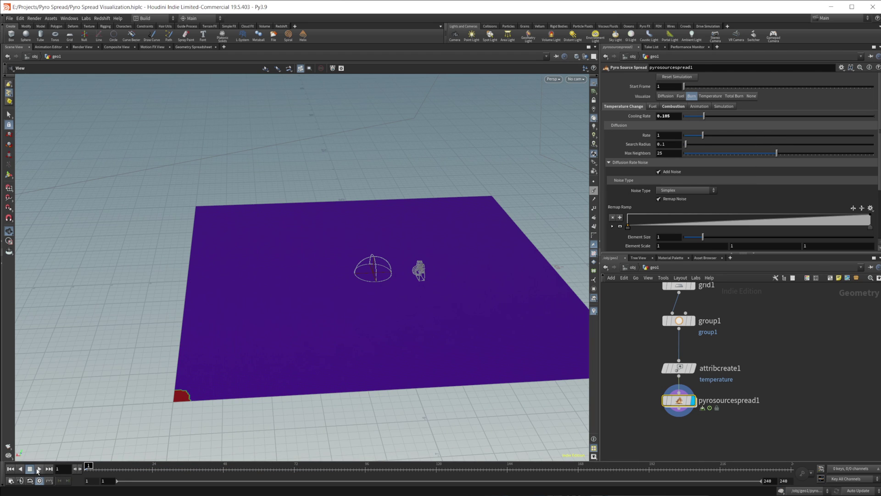
click(38, 469)
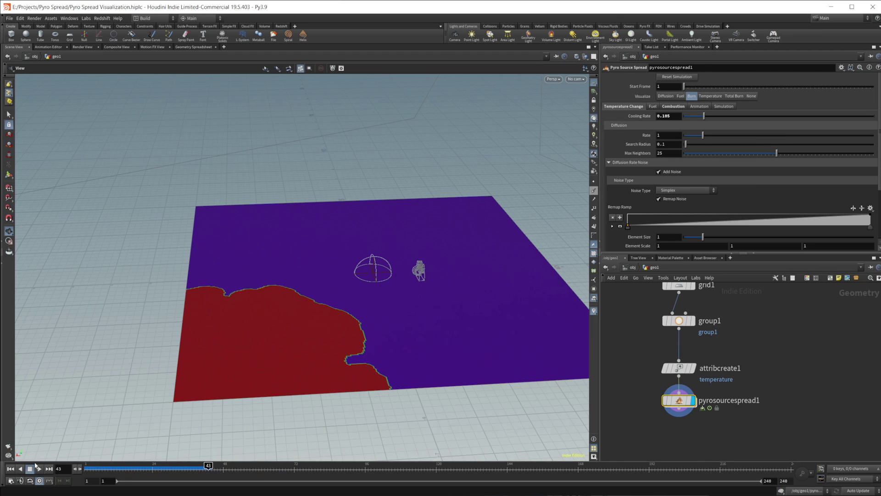
click(10, 468)
- Test Ignition Temperature at 5.59, then lower it to 1.22 and replay
click(673, 106)
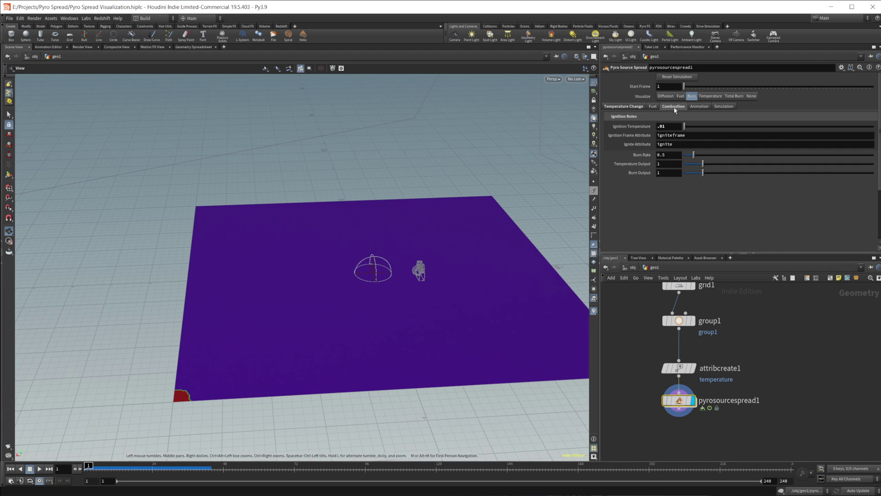
drag(707, 128, 789, 127)
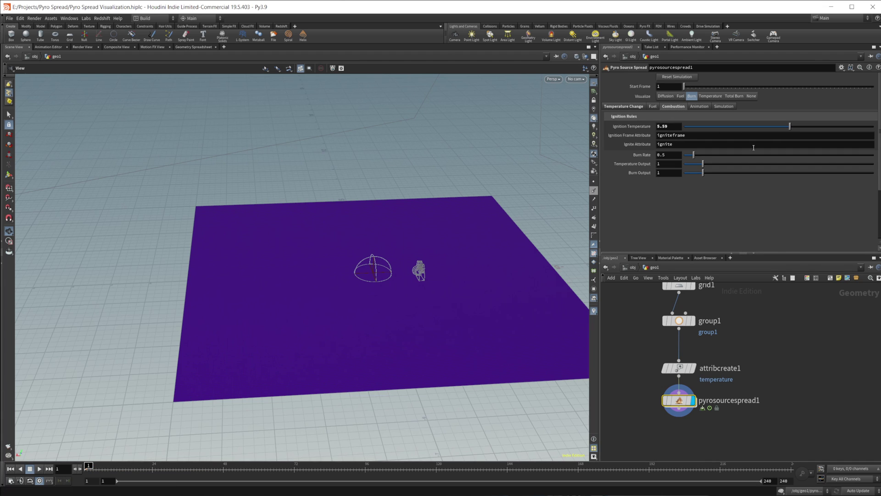
click(38, 469)
click(29, 470)
drag(789, 127, 701, 129)
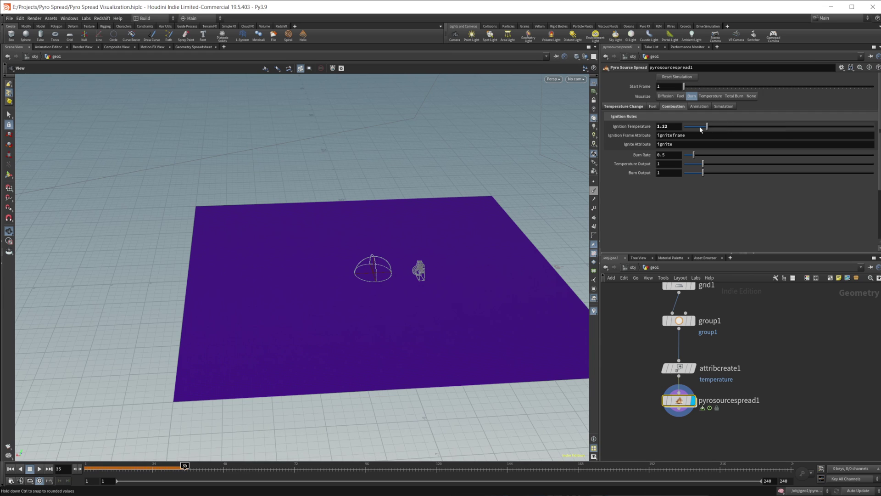
click(17, 469)
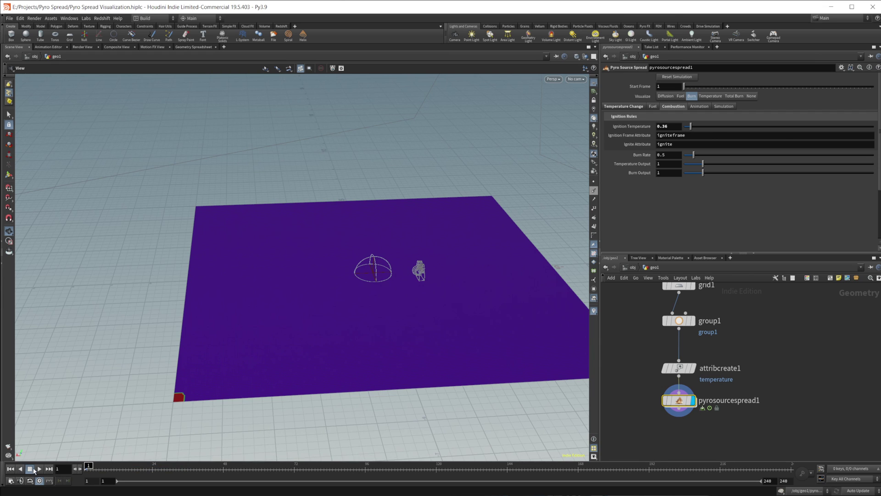
click(39, 469)
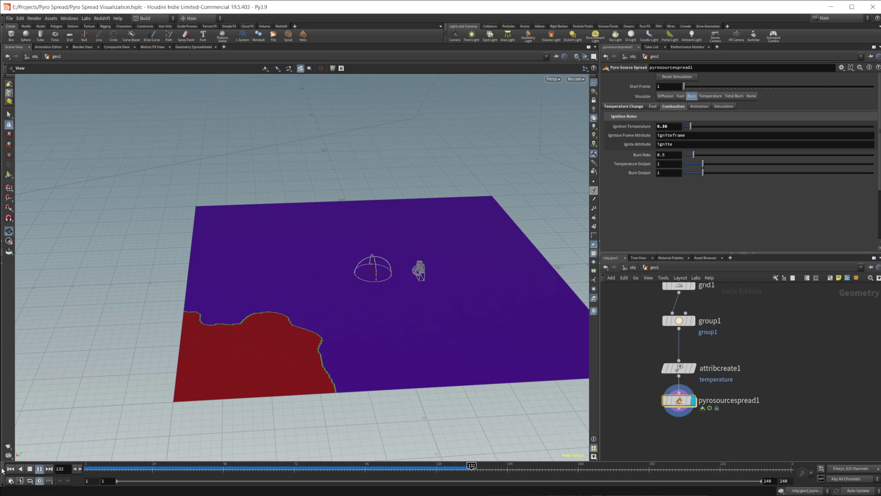
key(ctrl+Up)
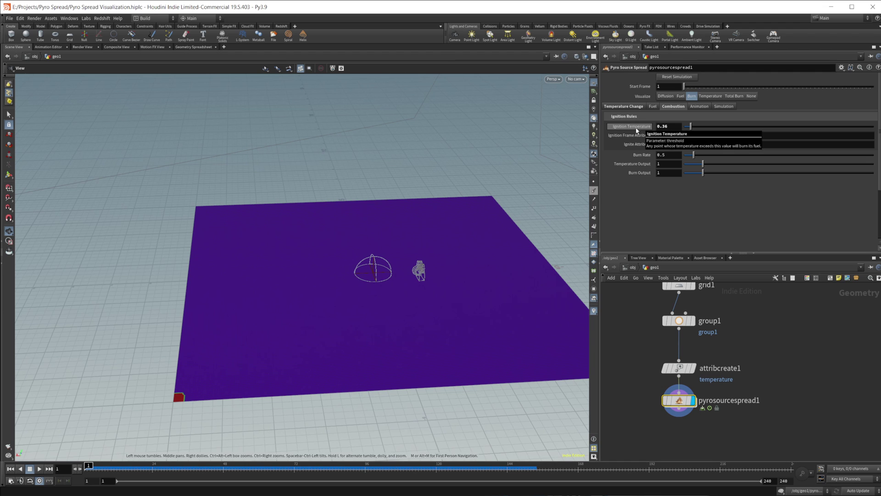
click(623, 106)
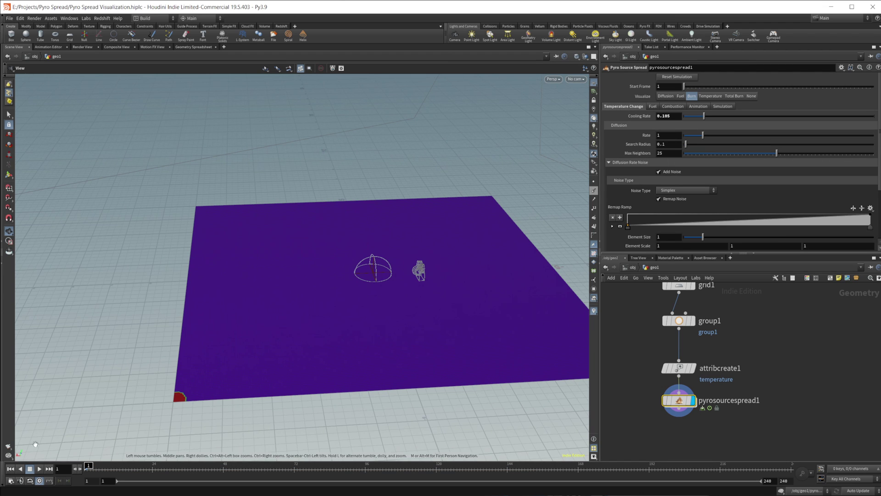
- Raise Max Neighbors to 50 and play the burn spread
click(39, 469)
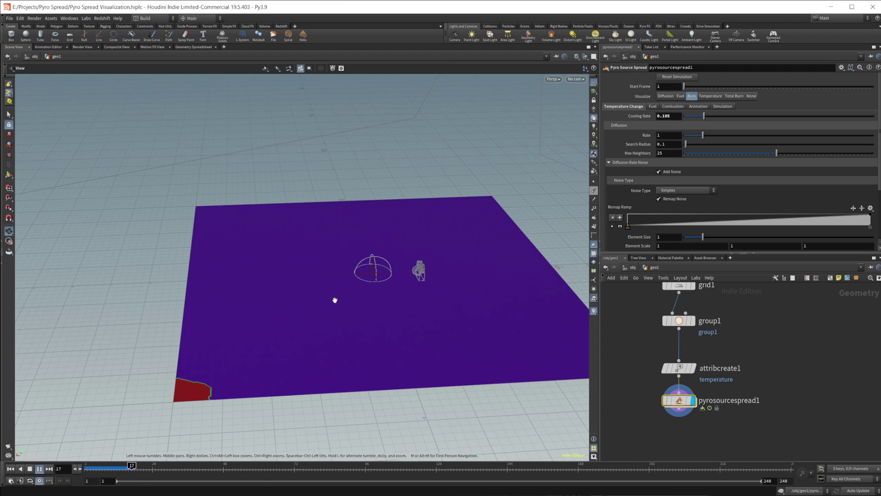
click(29, 468)
click(10, 469)
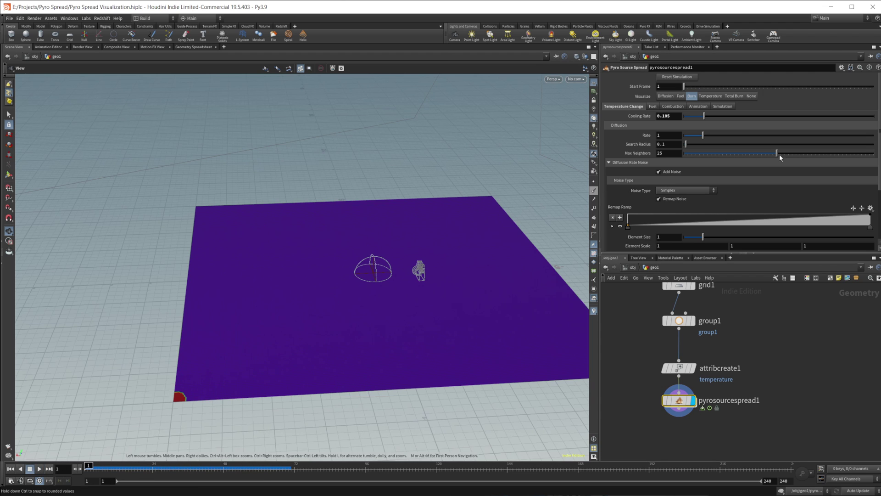
drag(779, 154, 875, 154)
click(39, 469)
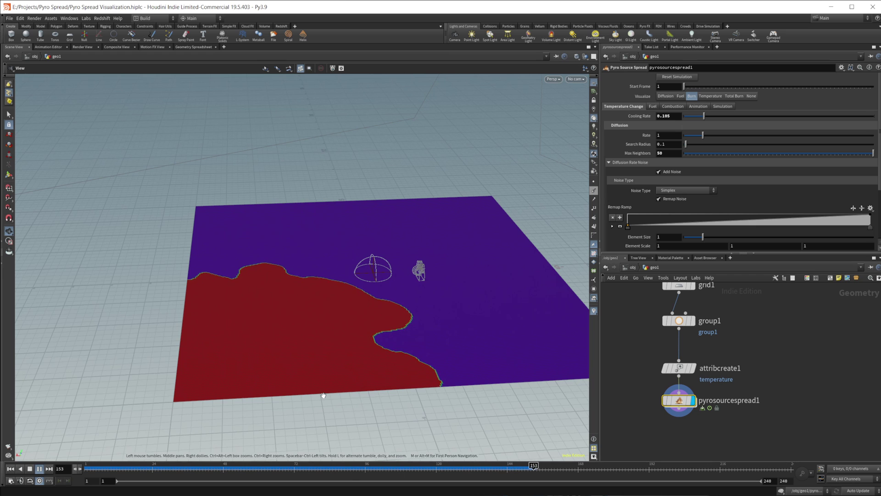
- Set Max Neighbors back to 25 and replay the burn to frame 153
click(10, 468)
double_click(668, 153)
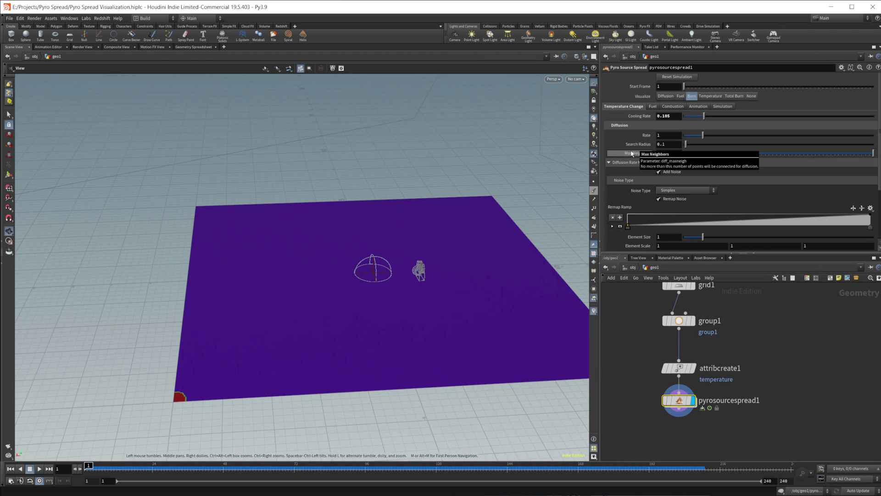
text(25)
key(Return)
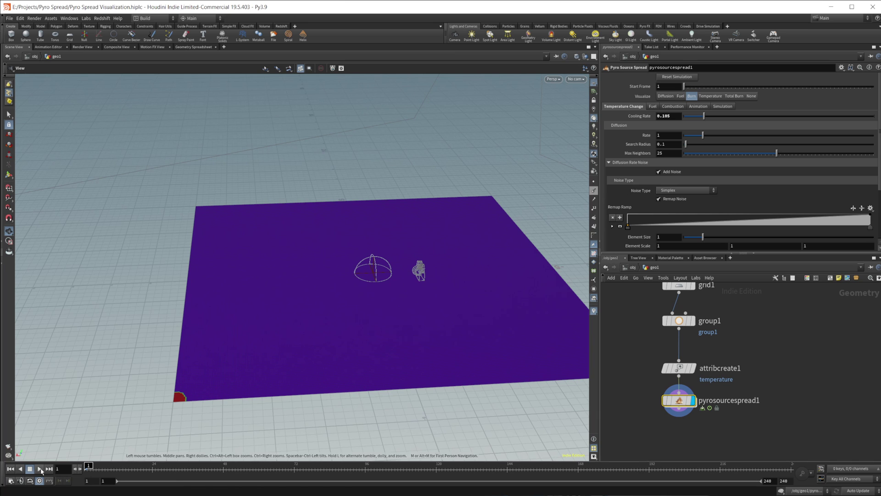
click(39, 468)
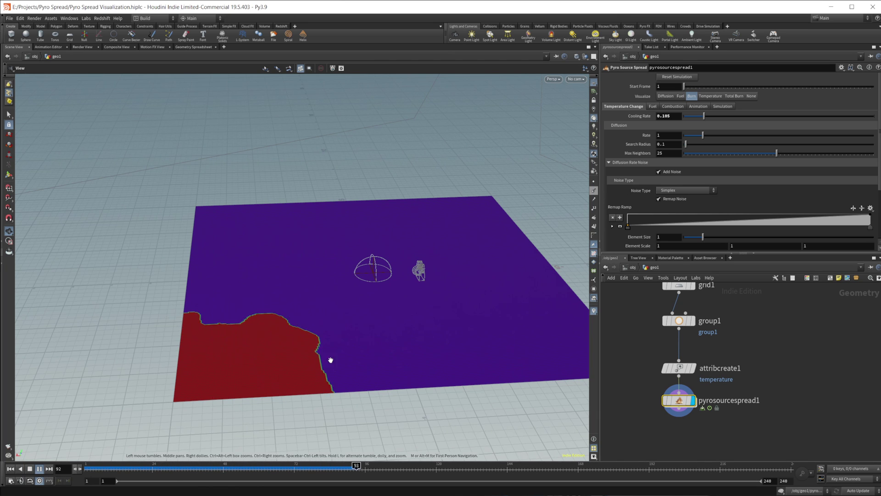
click(30, 469)
scroll(634, 217, down, 3)
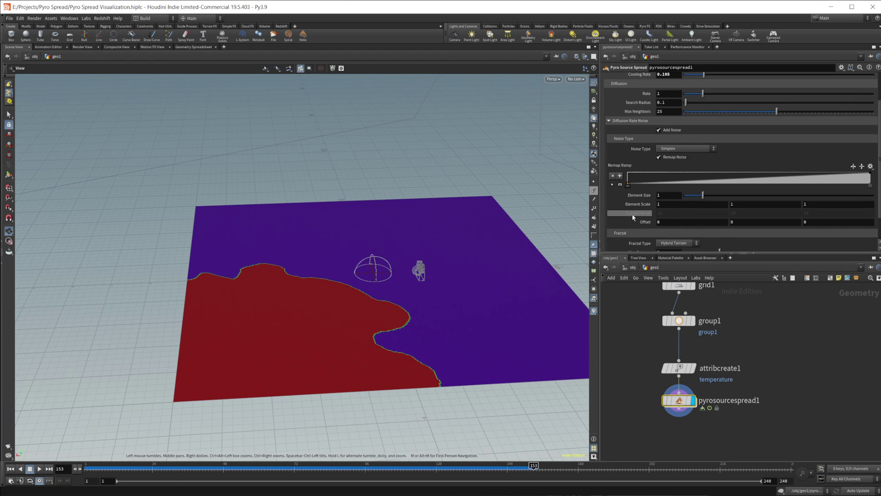
- Visualize the diffusion noise, enlarge its Element Size to 3.03, and preview the burn
scroll(634, 217, up, 3)
click(666, 96)
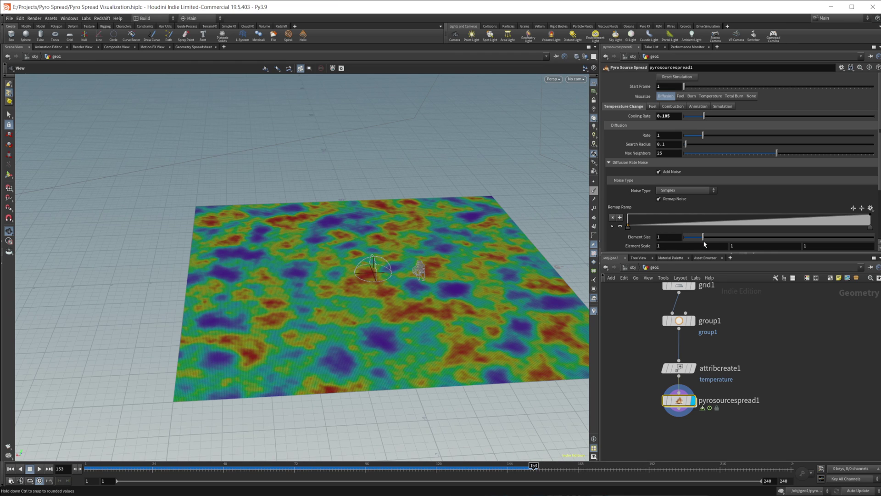
drag(707, 243, 742, 238)
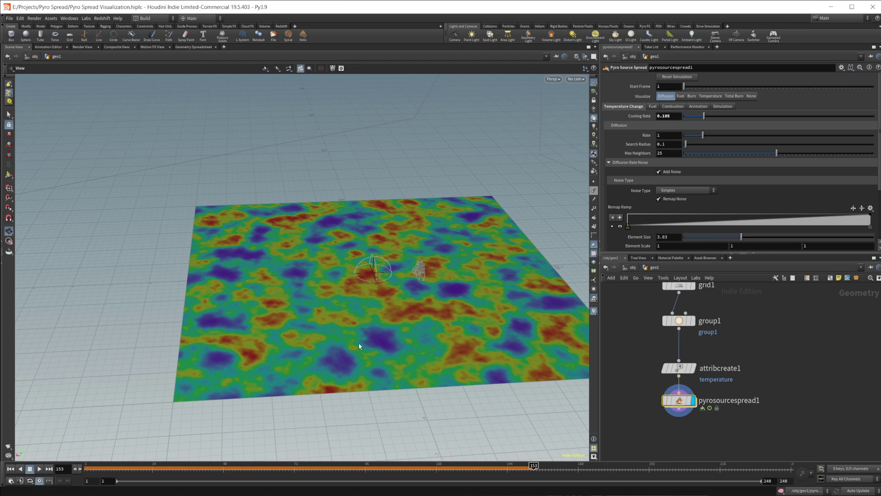
click(11, 469)
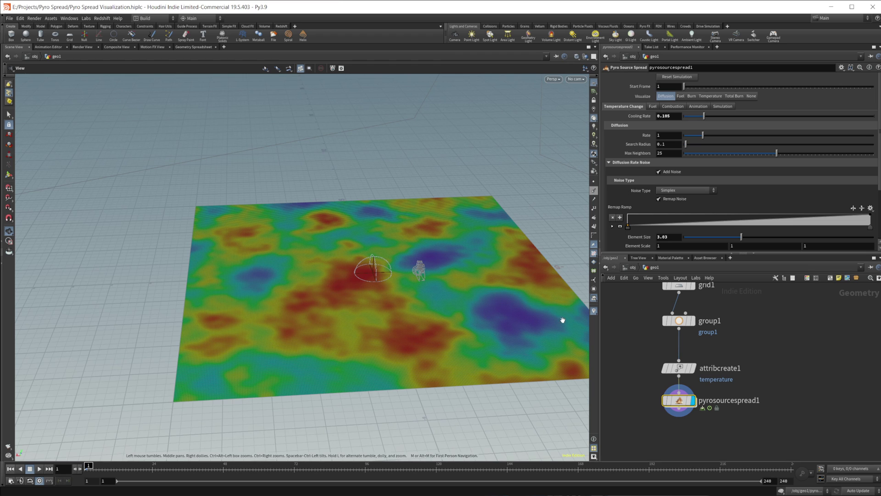
click(691, 96)
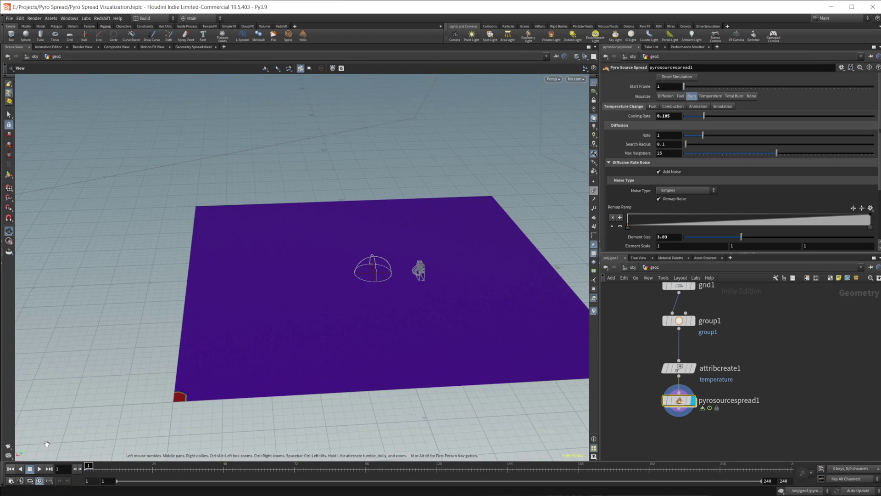
click(40, 469)
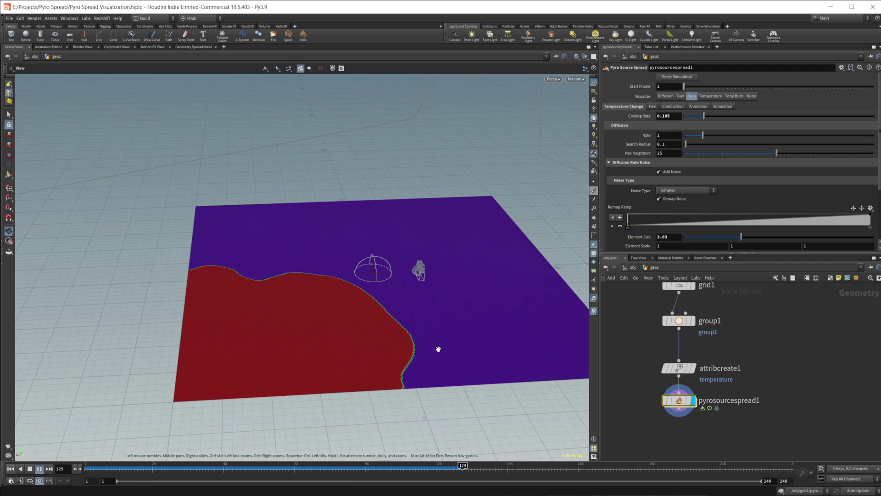
click(40, 468)
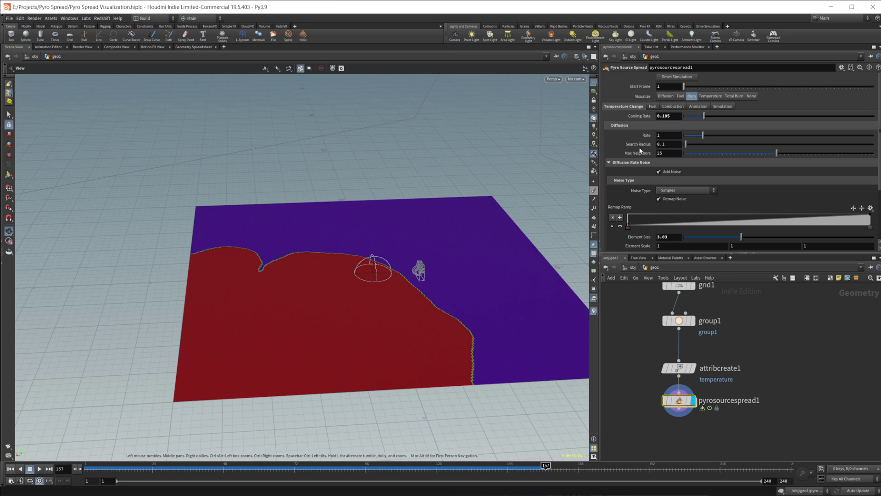
- Shrink the noise Element Size to 0.32 and replay the burn in Burn view
click(665, 95)
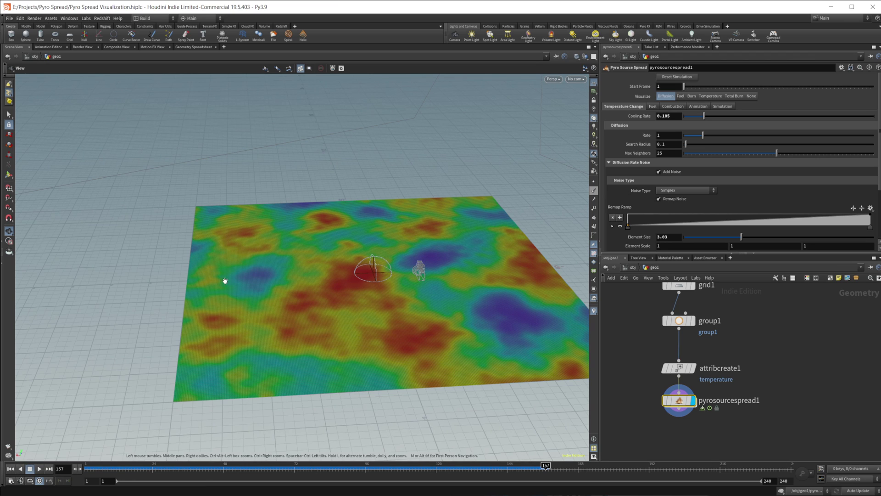
click(10, 468)
click(692, 97)
scroll(698, 183, down, 3)
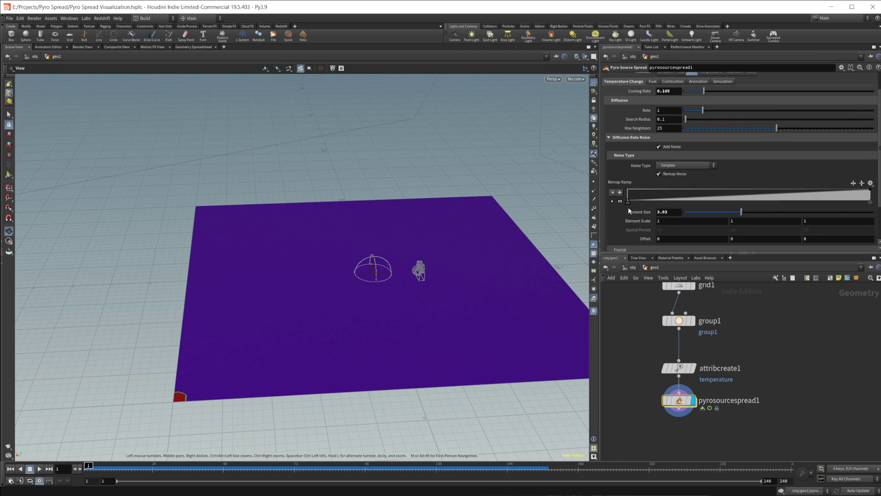
drag(697, 183, 689, 181)
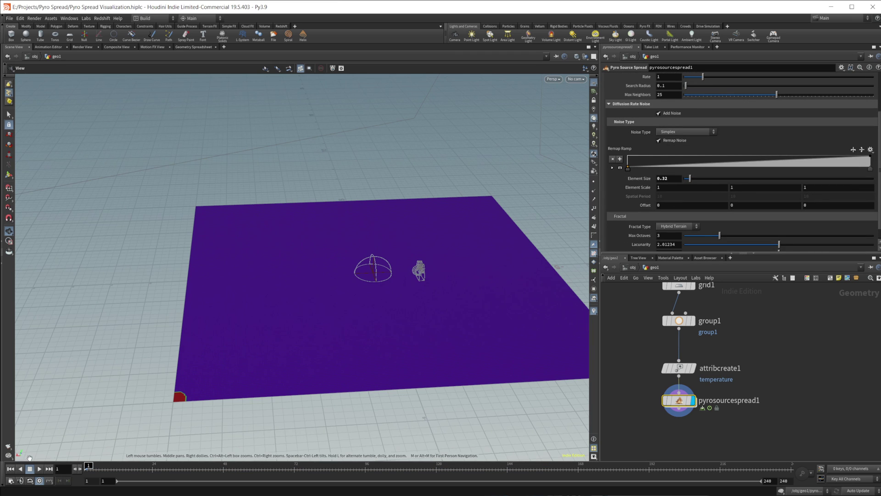
click(40, 469)
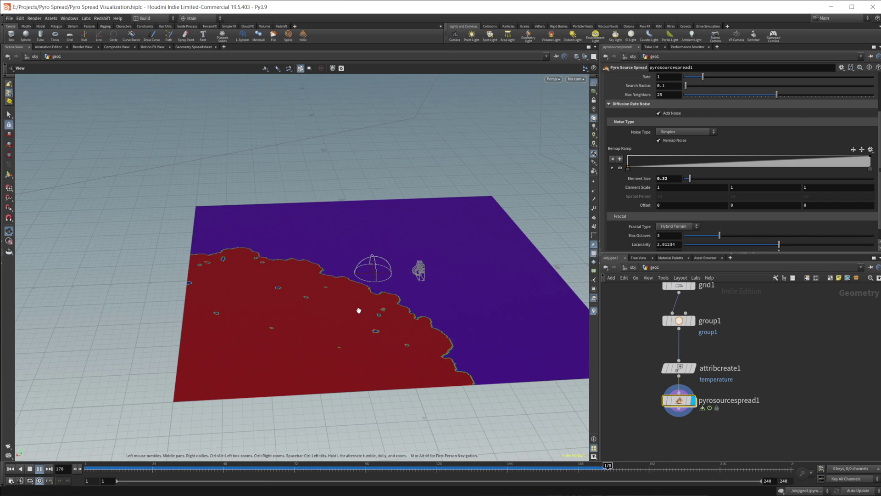
click(10, 469)
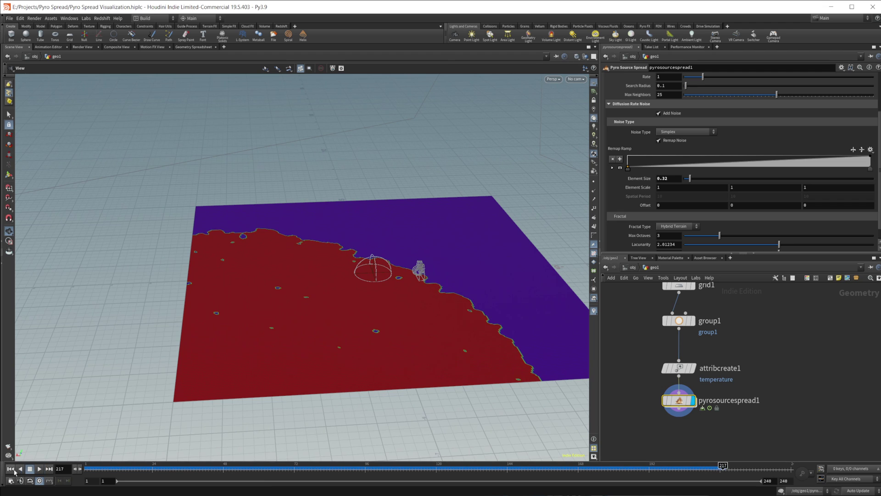
scroll(651, 138, up, 5)
- Expand Injection Noise and raise the fuel Postburn Rate to 0.284
click(655, 106)
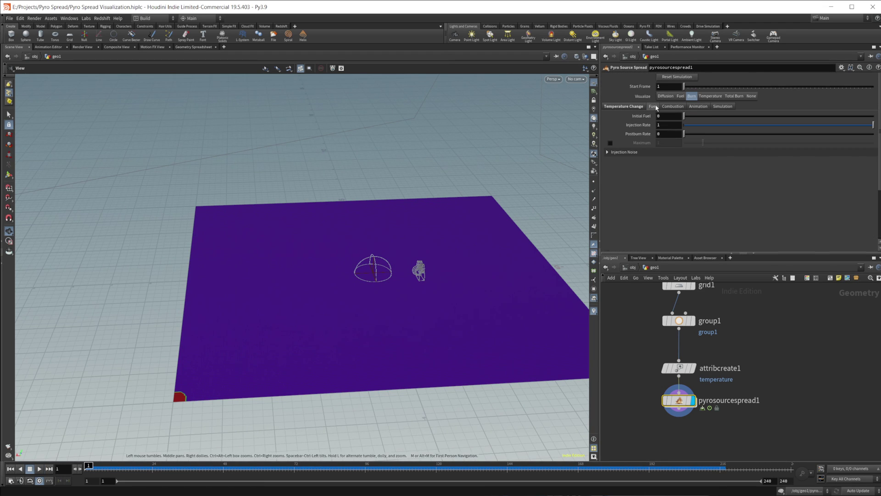
click(622, 152)
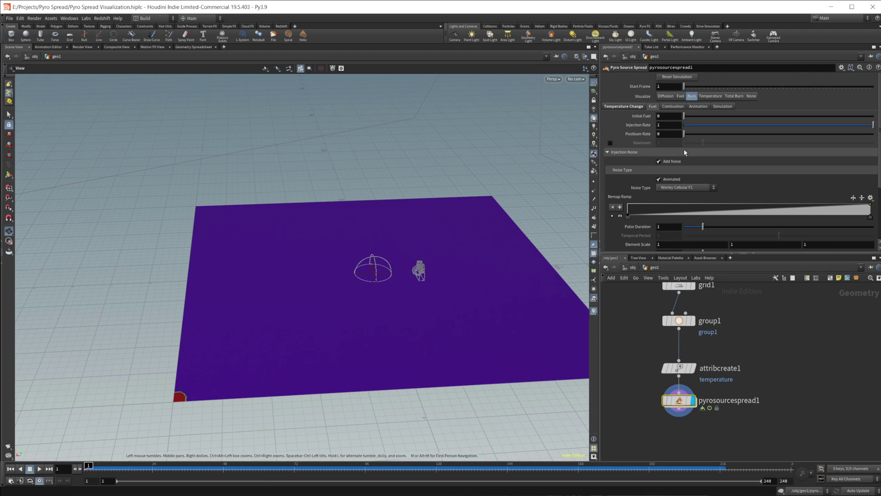
drag(684, 134, 736, 138)
click(39, 469)
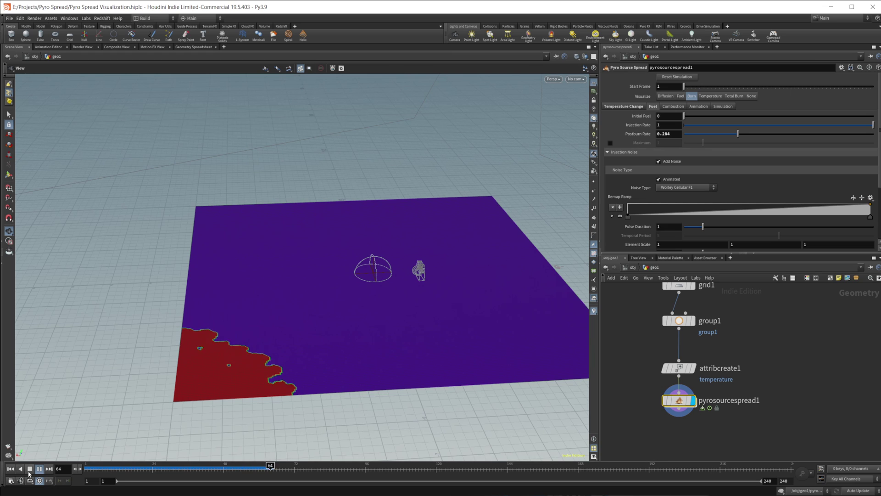
- Lower Injection Rate to 0.179, disable injection noise, and replay the burn
drag(737, 126, 718, 126)
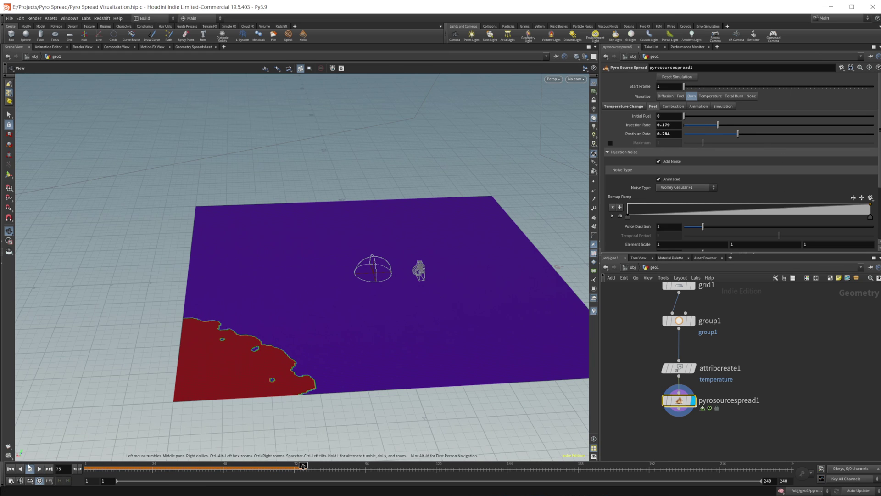
click(10, 468)
click(39, 469)
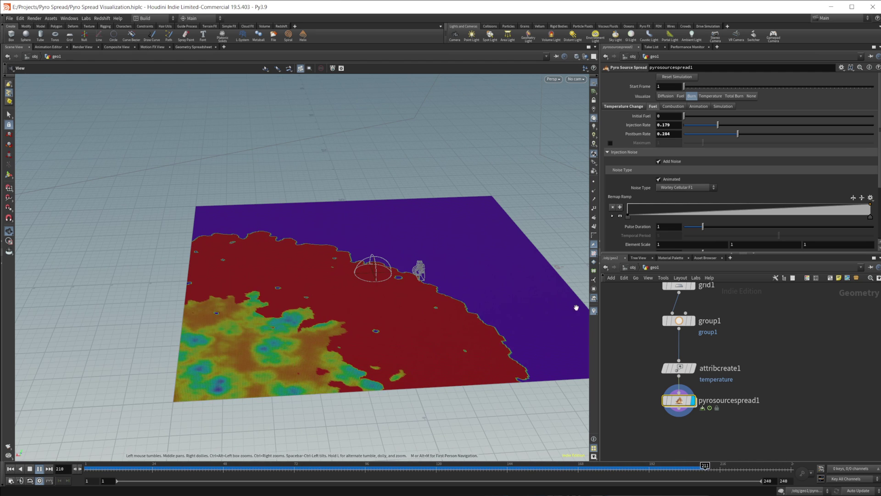
click(658, 161)
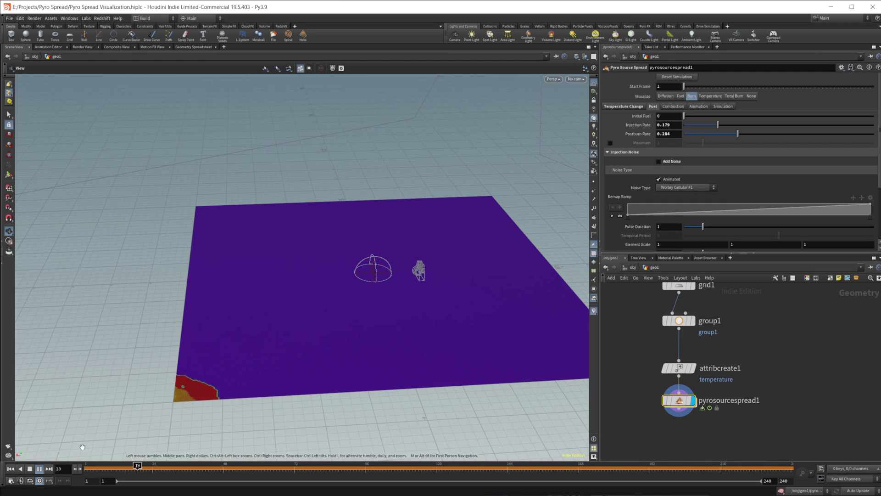
click(14, 469)
click(39, 469)
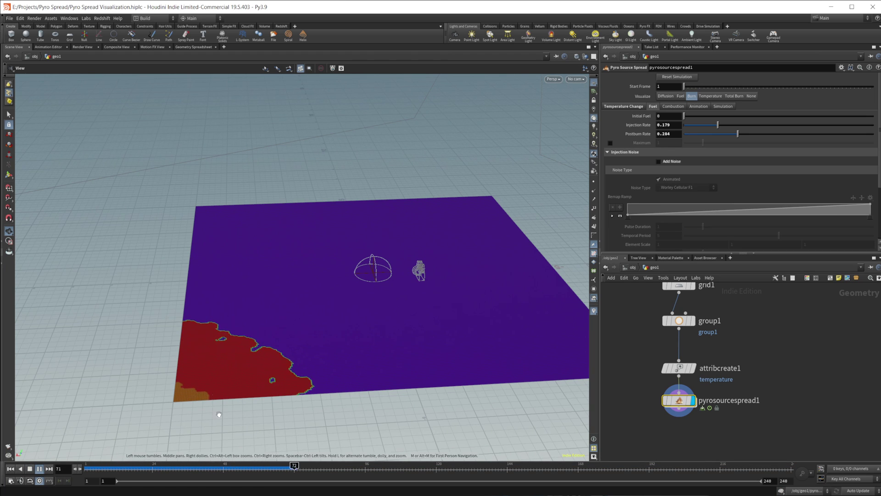
- Set the pyro source spread's Postburn Rate to 0 and preview the burn spread from frame 1
click(10, 468)
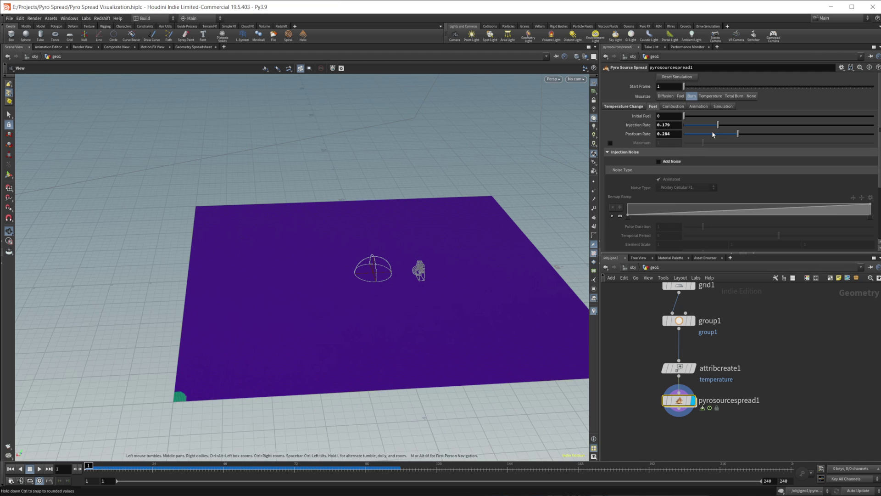
drag(711, 133, 683, 133)
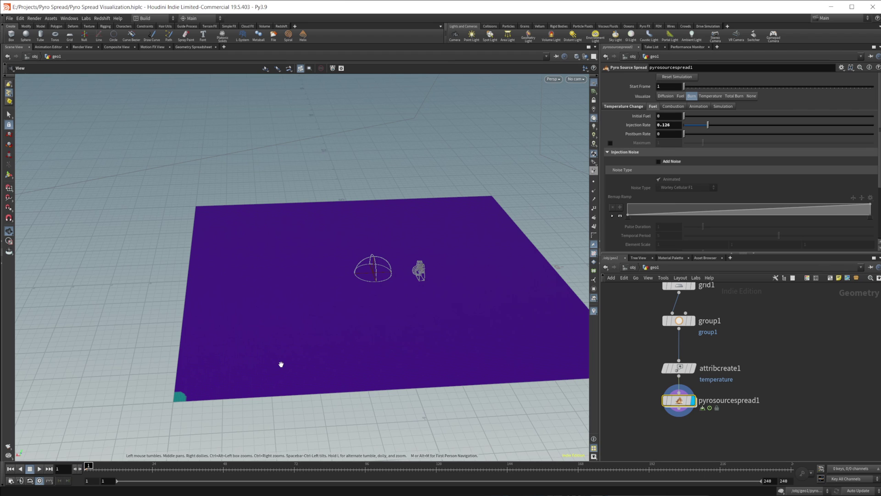
click(39, 469)
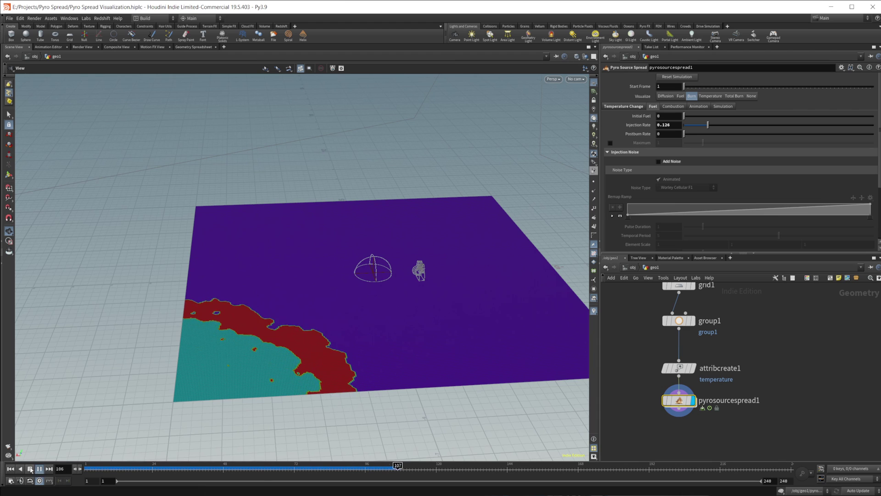
click(10, 469)
- Adjust Injection Rate to 0.203 and replay the spread from the first frame
drag(708, 125, 688, 125)
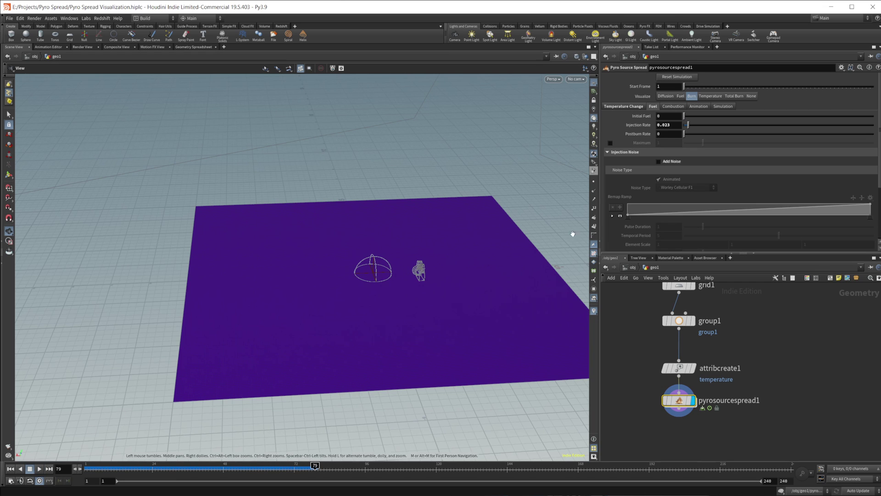
drag(688, 125, 725, 128)
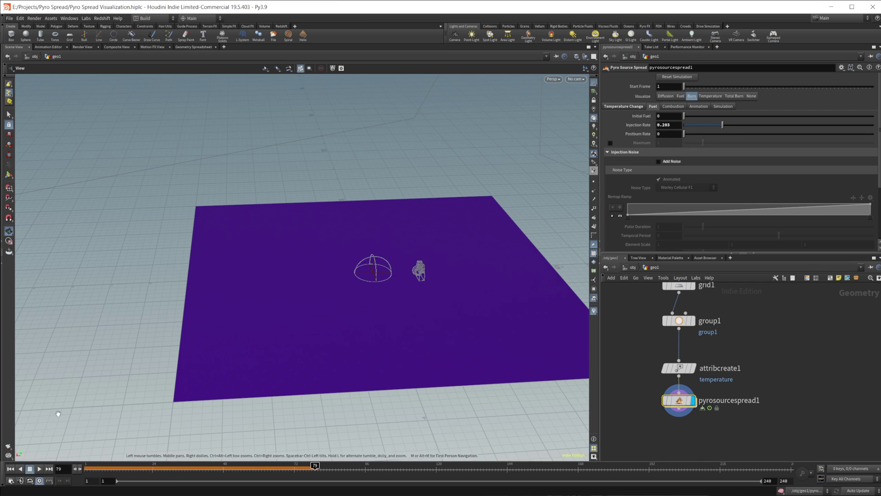
click(9, 469)
click(39, 469)
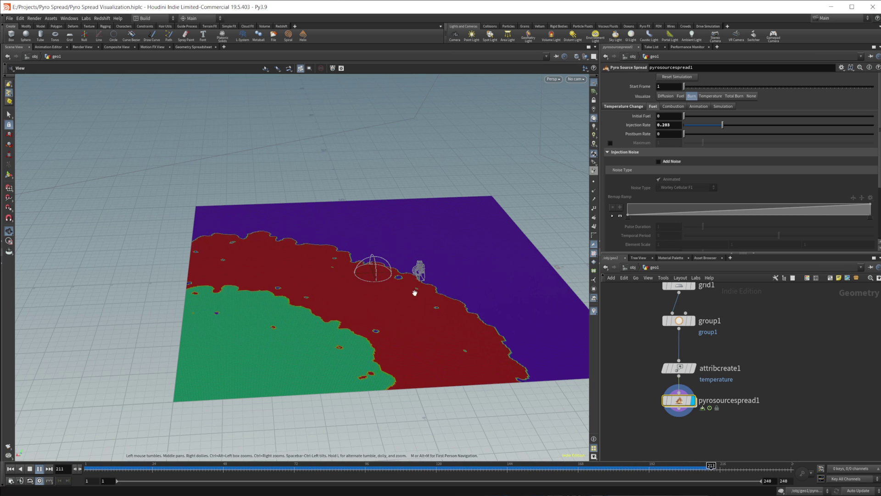
click(31, 468)
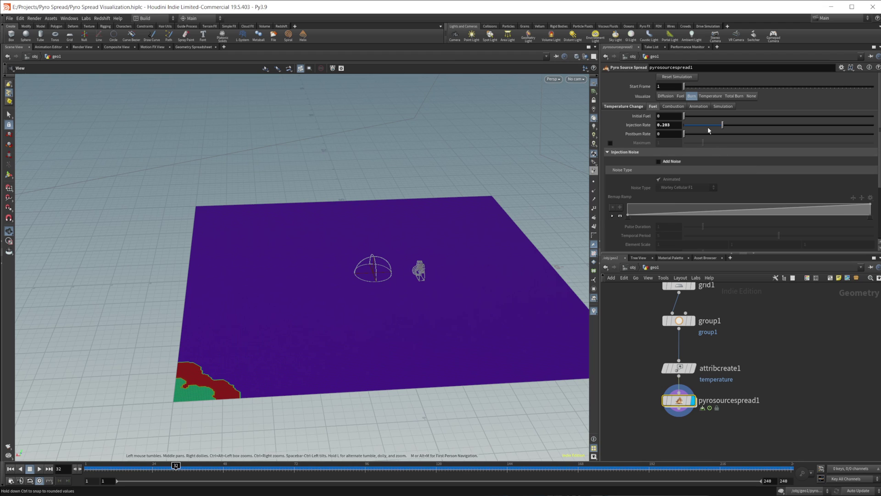
- Zero the Injection Rate, raise Initial Fuel to 10, replay, and visualize Diffusion on the grid
drag(708, 130, 657, 128)
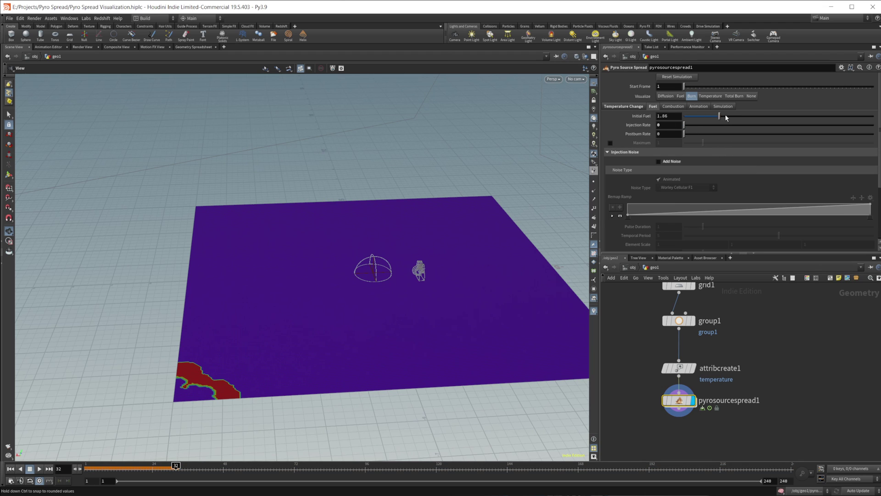
drag(725, 117, 729, 117)
click(14, 469)
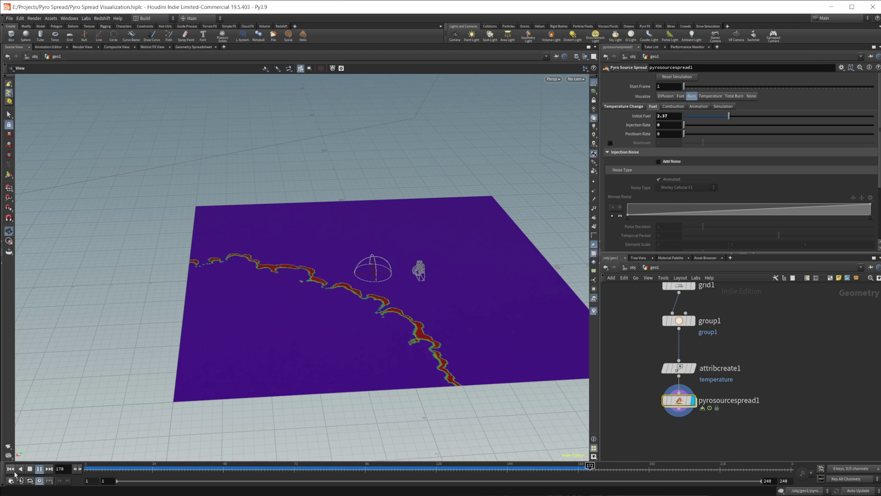
key(ctrl+Up)
drag(759, 121, 875, 117)
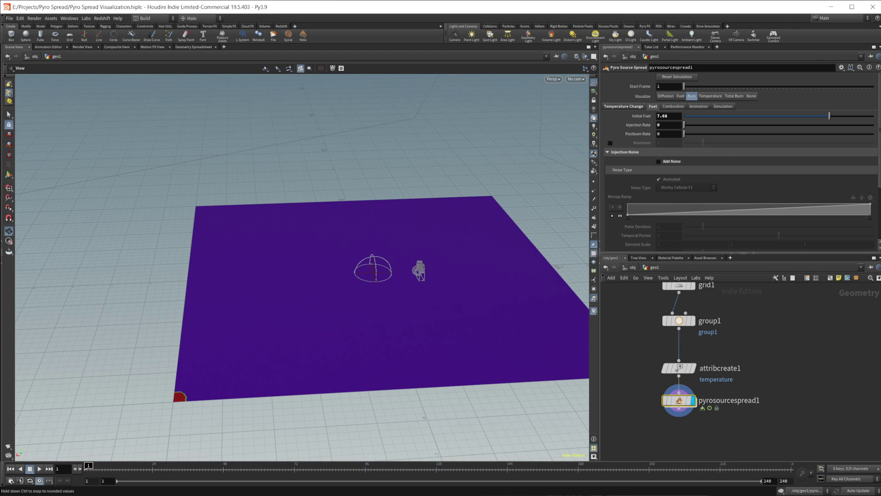
click(40, 469)
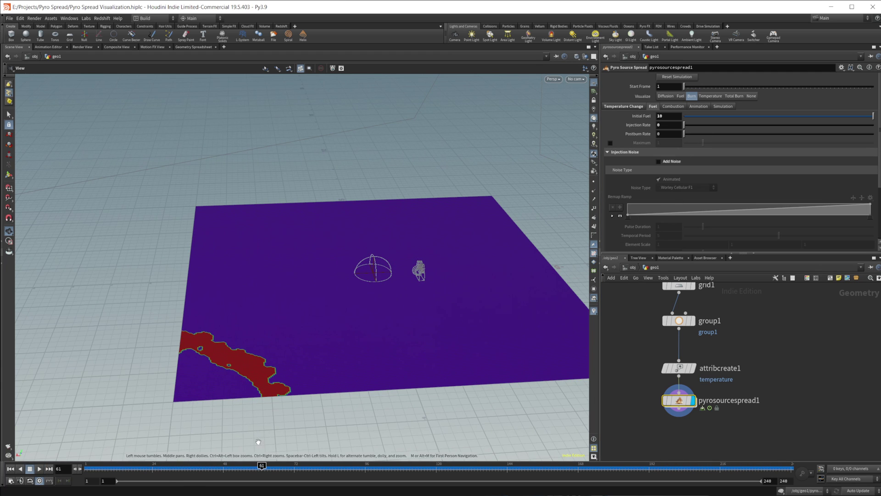
click(666, 97)
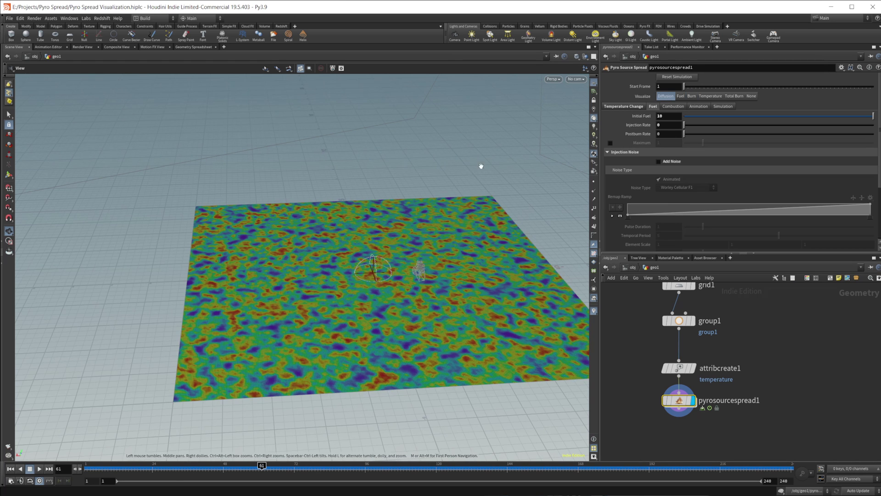
- Switch Visualize back to Burn and make room around attribcreate1 in the network
click(691, 96)
click(625, 106)
middle_drag(749, 309, 726, 285)
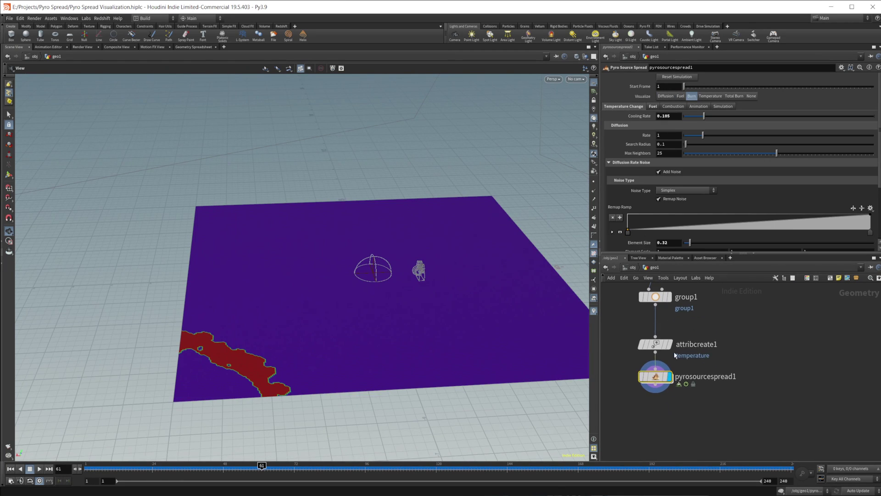
drag(655, 344, 715, 340)
middle_drag(654, 344, 677, 349)
- Create an Attribute Noise node and insert it above pyrosourcespread1
key(Tab)
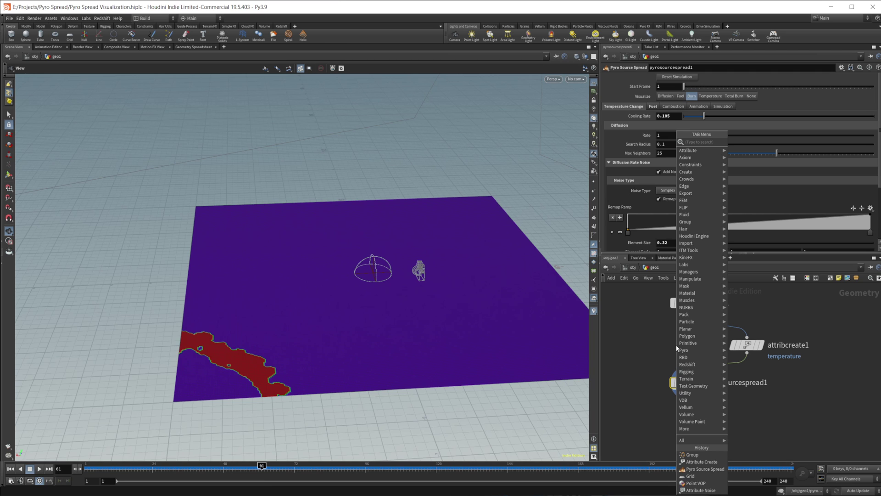
text(pyro spread)
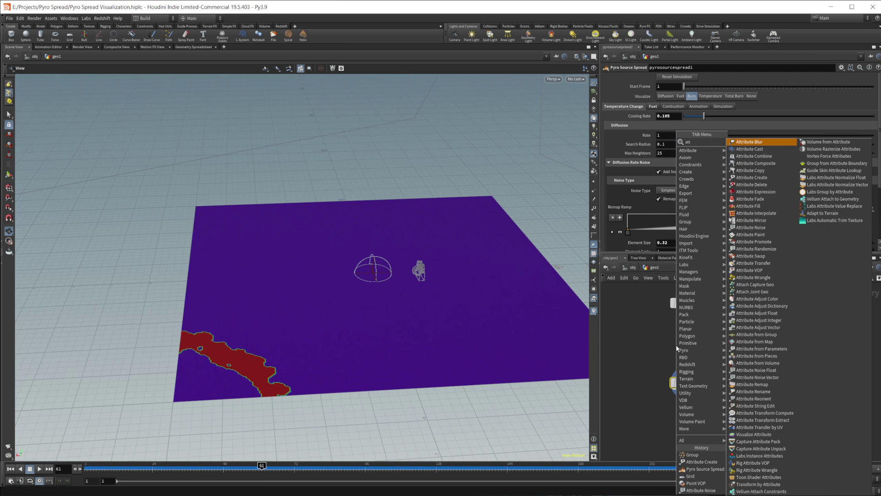
key(Return)
click(676, 348)
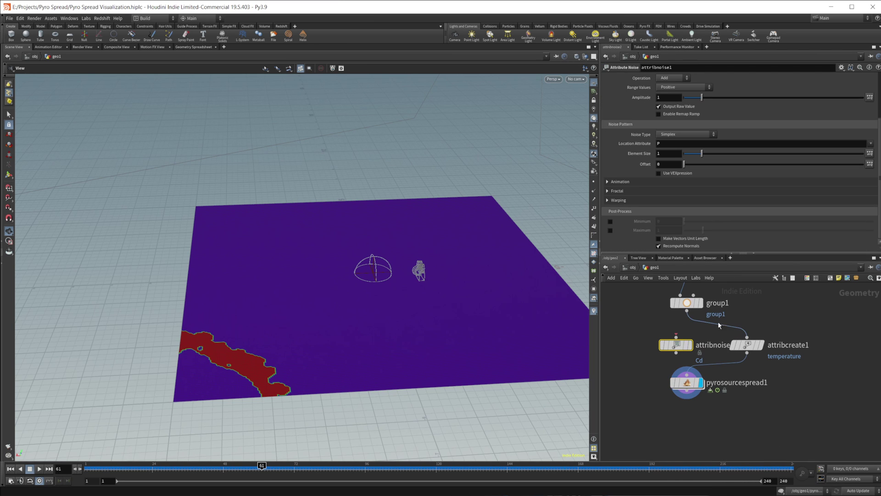
click(677, 347)
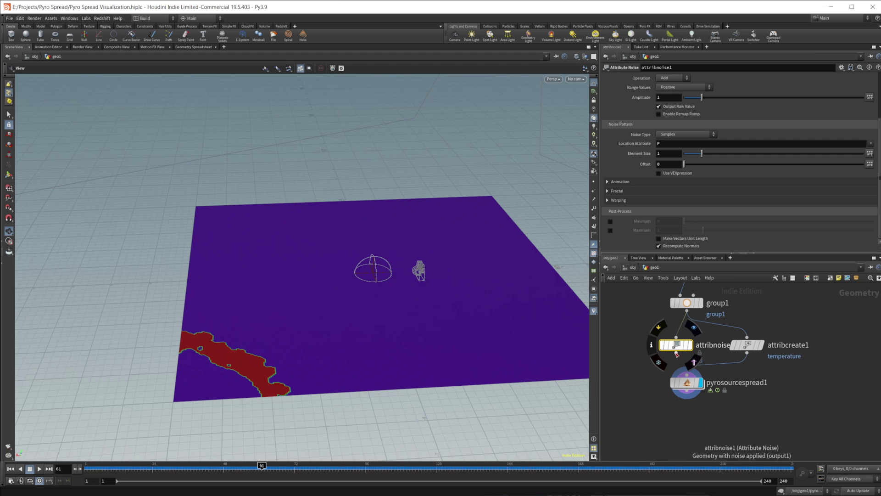
drag(687, 388, 687, 436)
drag(676, 345, 677, 383)
- Wire attribcreate1 into attribnoise1, align the chain, and view the spread's point attributes in the Geometry Spreadsheet
drag(748, 344, 677, 341)
click(678, 386)
drag(677, 388, 690, 390)
drag(681, 346, 690, 346)
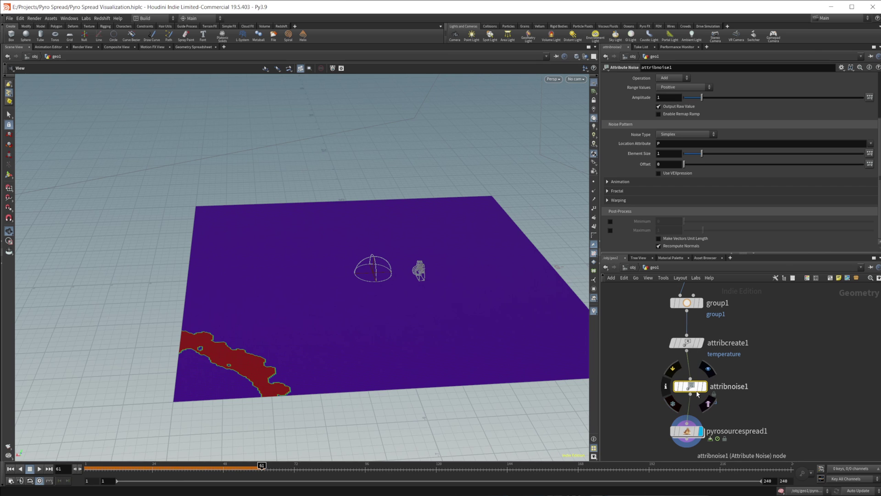
click(687, 430)
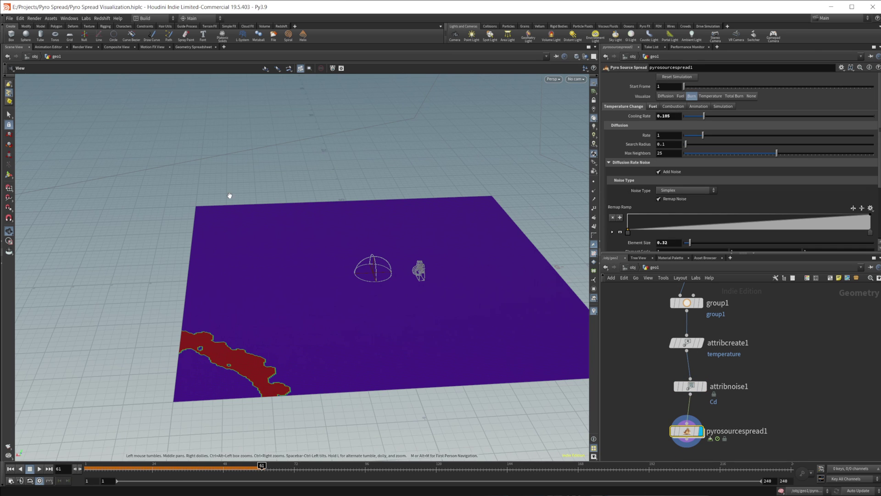
click(186, 47)
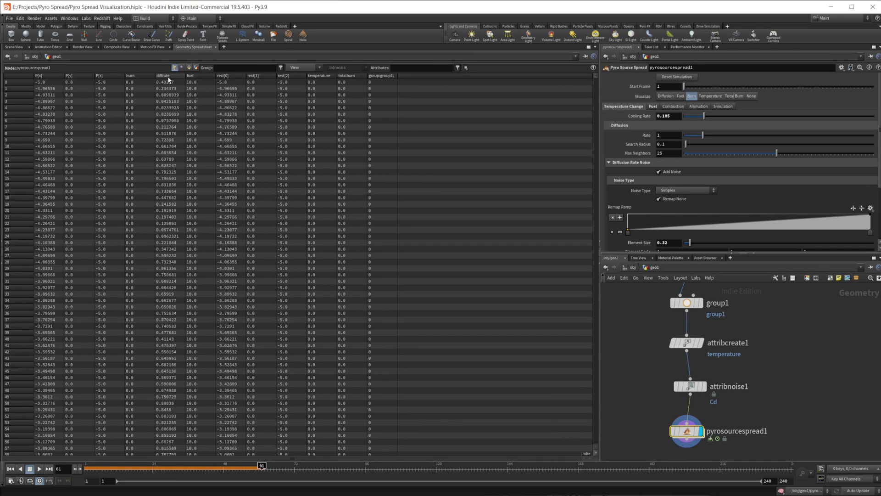
- Back in the 3D view at frame 1, point attribnoise1 at the diffrate attribute
click(20, 48)
click(12, 470)
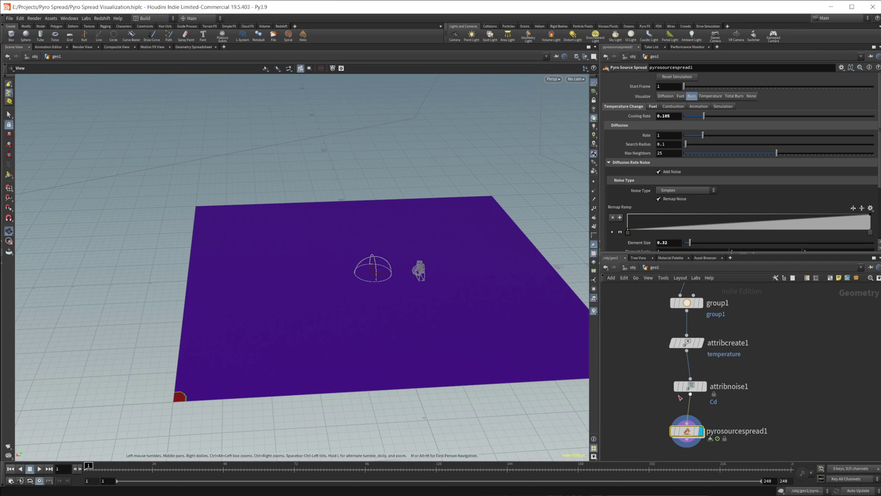
click(690, 386)
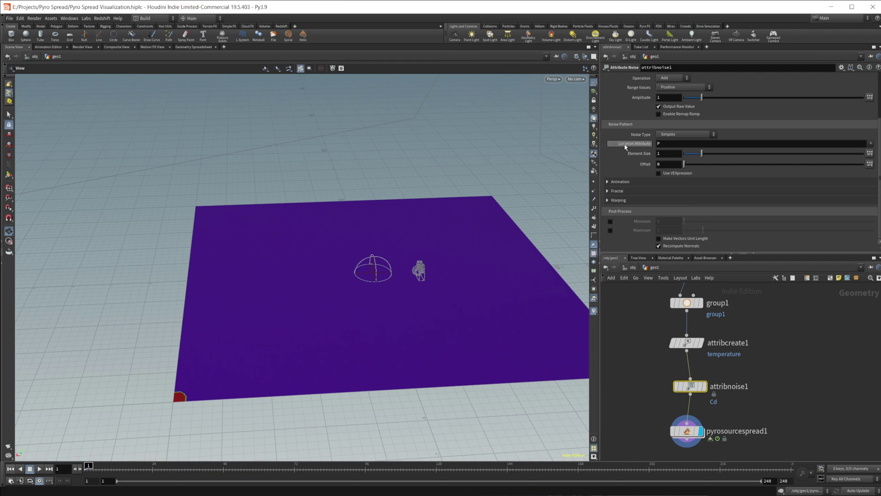
scroll(633, 142, up, 3)
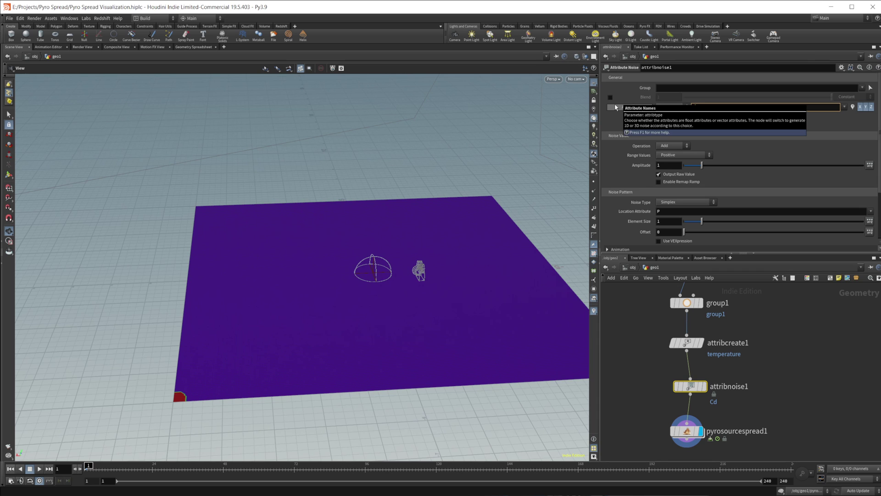
key(Return)
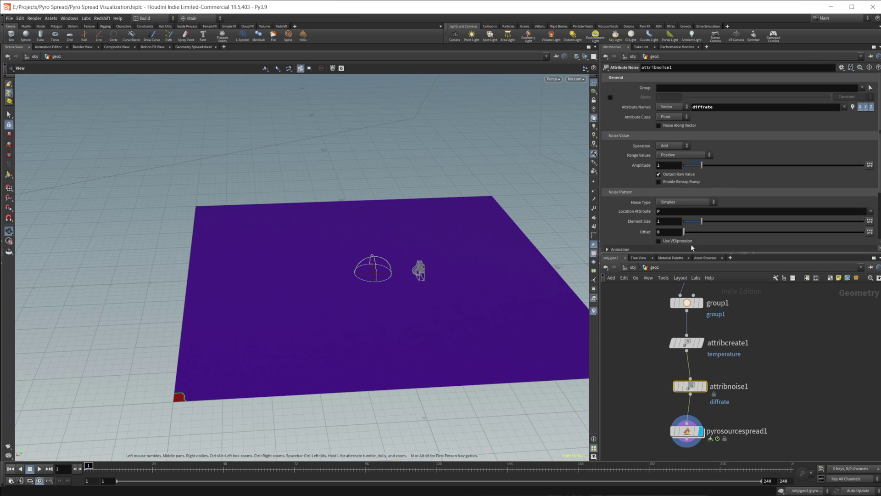
- Visualize Diffusion on pyrosourcespread1 and turn off its built-in diffusion rate noise
click(690, 436)
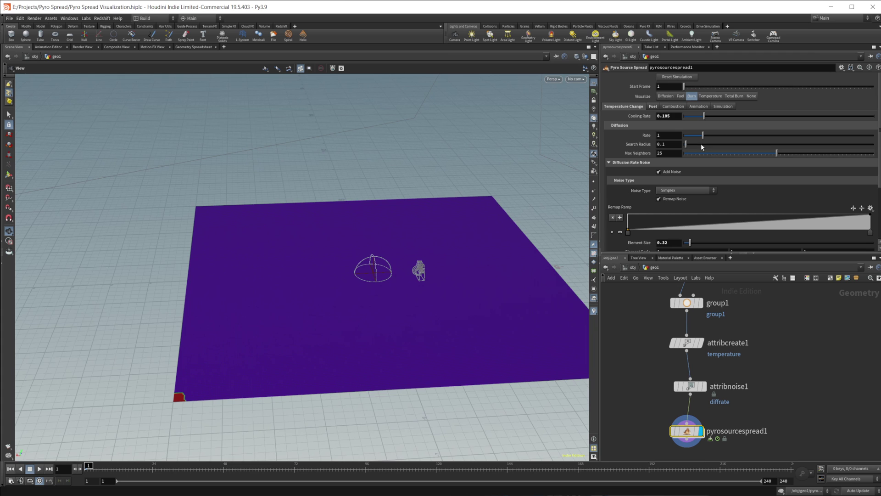
click(666, 97)
click(691, 386)
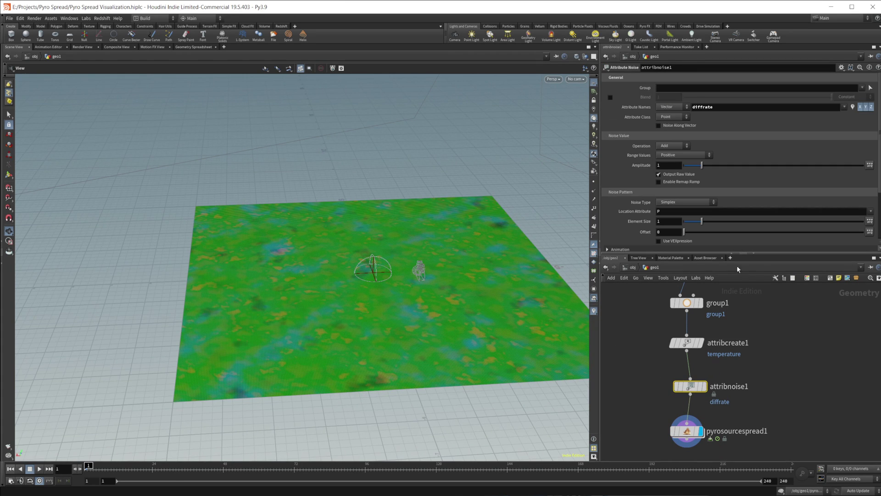
click(693, 431)
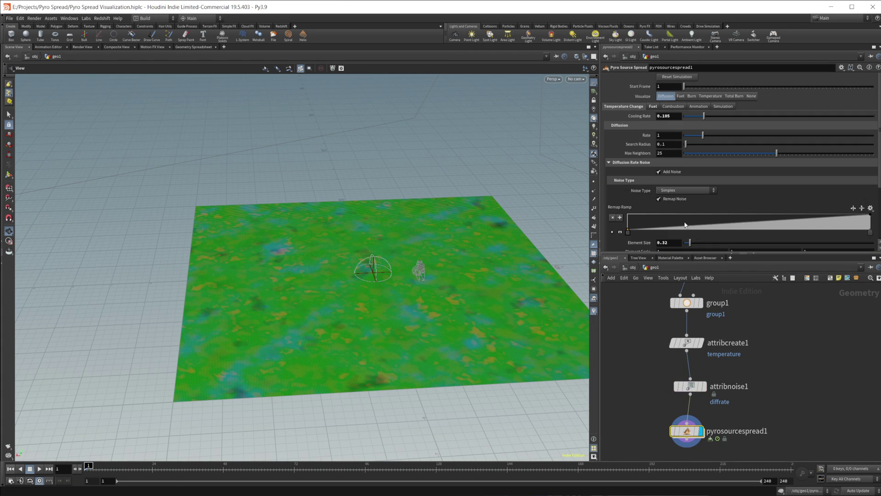
click(672, 172)
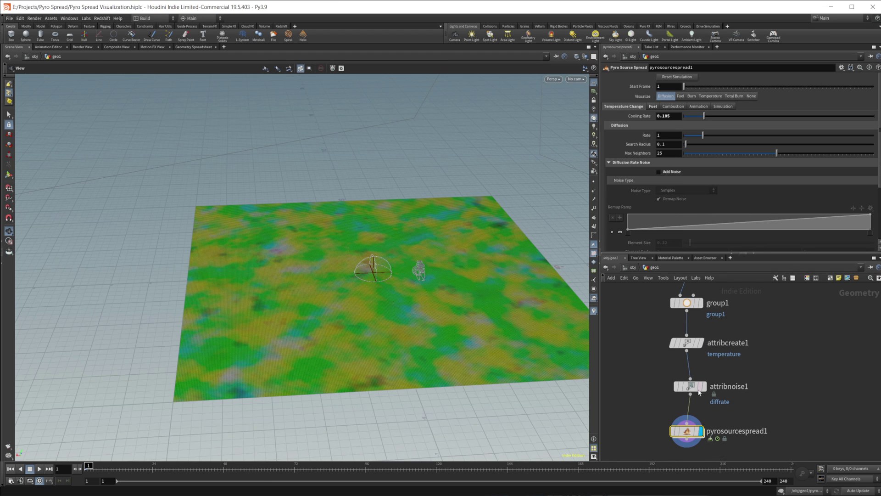
click(696, 388)
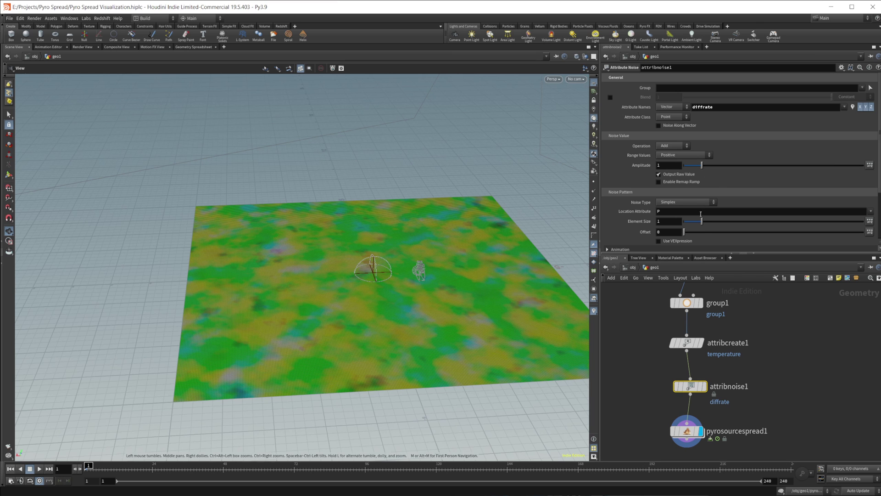
- Try different noise sizes and amplitudes, then make diffrate a float attribute
drag(704, 228, 714, 203)
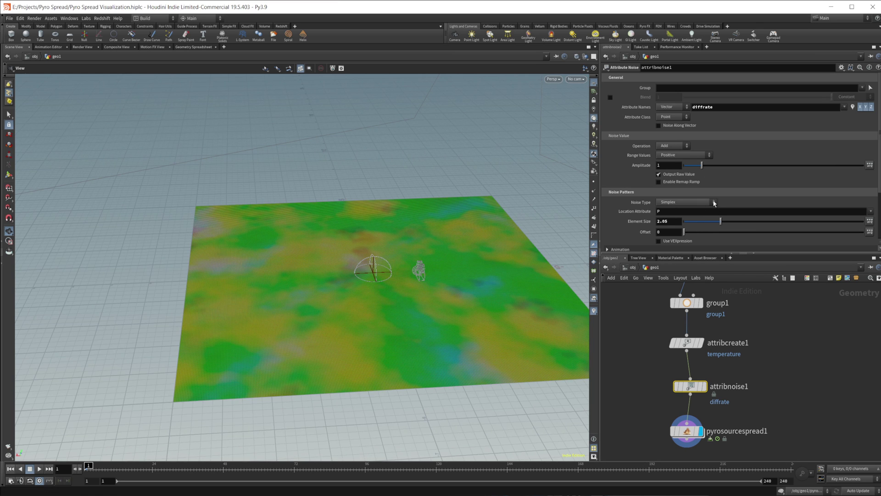
mouse_move(703, 171)
mouse_down()
mouse_move(721, 171)
mouse_move(713, 171)
mouse_up()
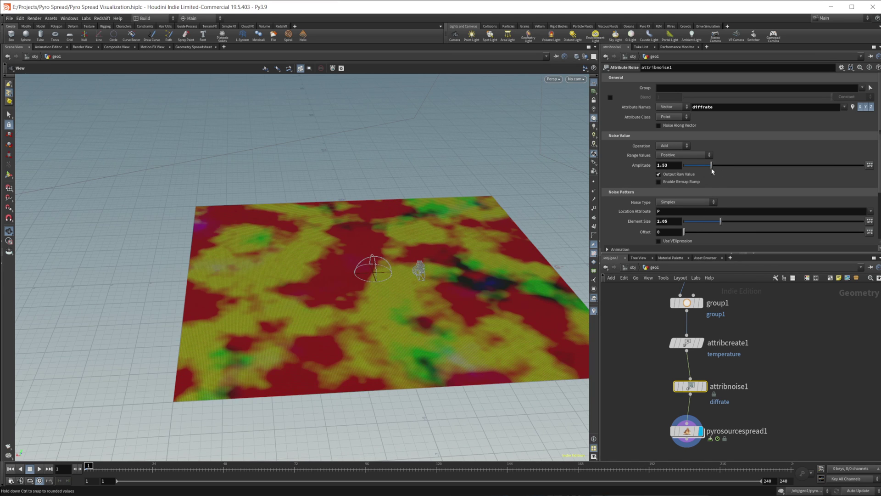
drag(720, 226, 693, 225)
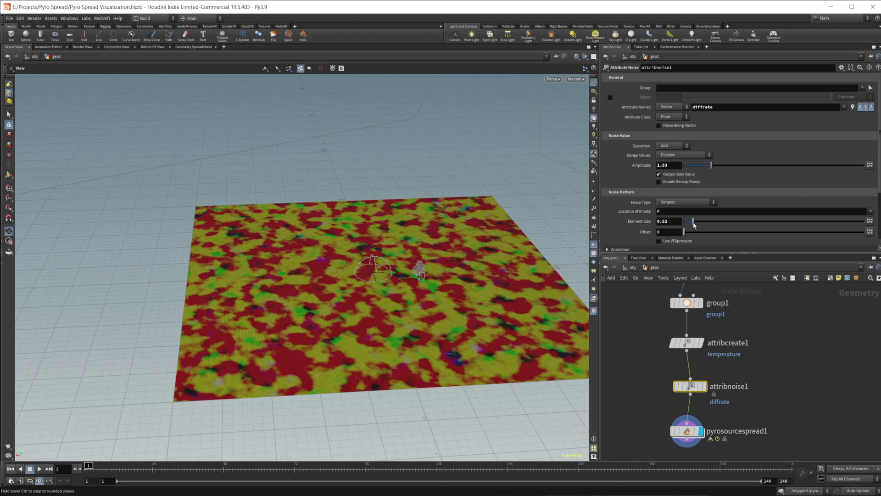
click(662, 106)
click(667, 111)
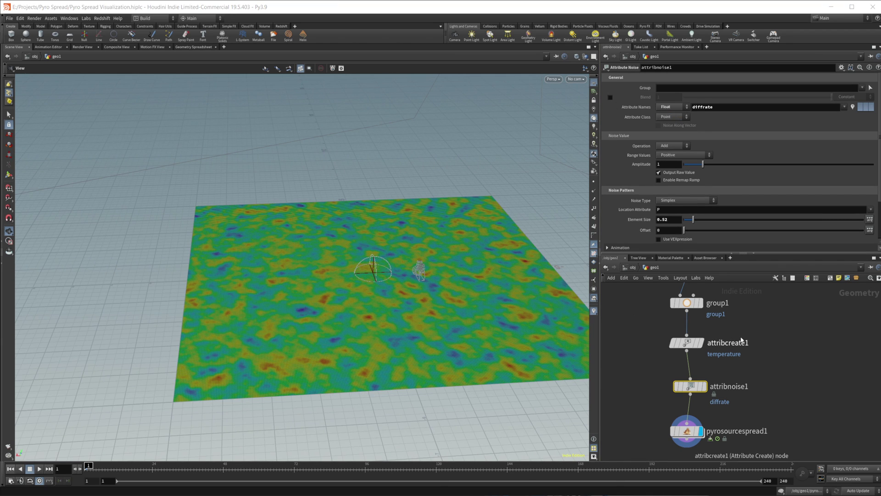
- Set the fractal noise amplitude to 1.34 and expand the Warping settings
scroll(654, 193, down, 3)
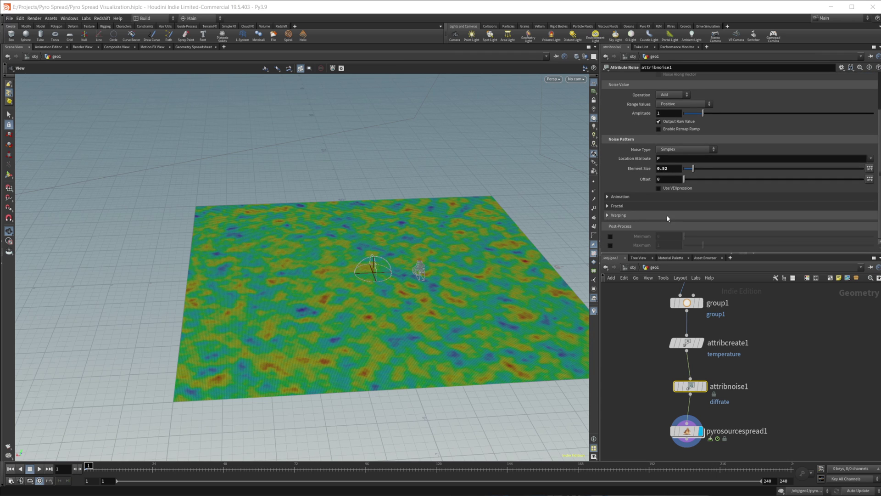
click(654, 207)
mouse_move(708, 113)
mouse_down()
mouse_move(734, 113)
mouse_move(710, 113)
mouse_up()
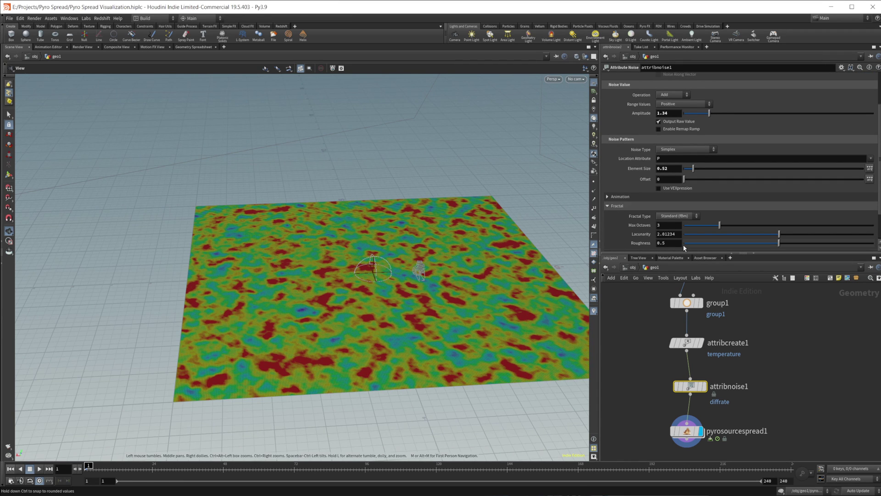
scroll(626, 214, down, 1)
click(634, 233)
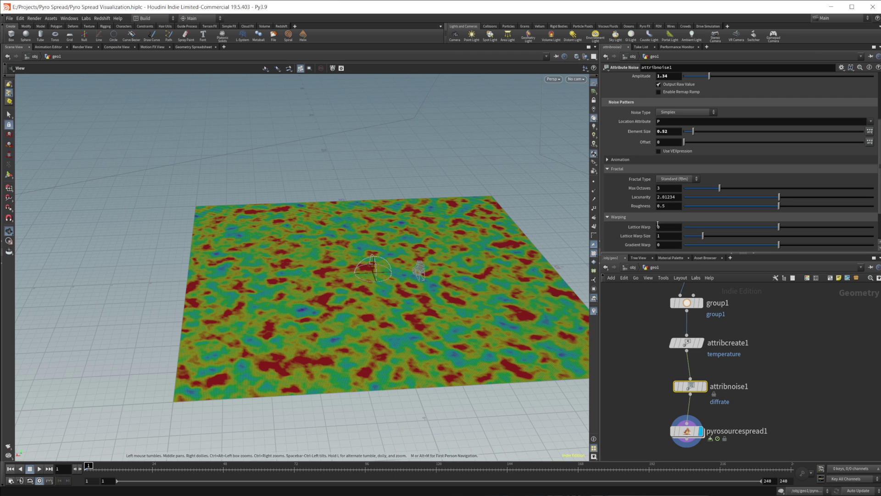
scroll(637, 230, down, 2)
scroll(646, 220, down, 1)
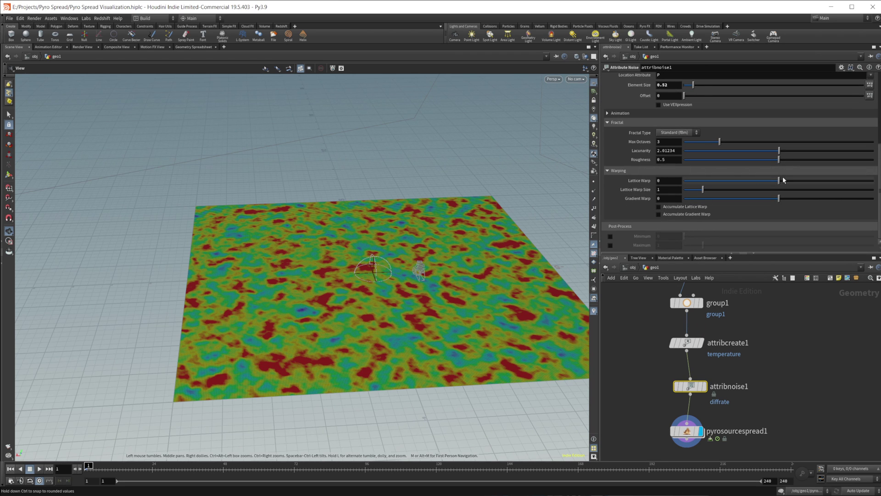
- Set Lattice Warp 0.68, Lattice Warp Size 4.78 and Gradient Warp 0.846
drag(784, 182, 844, 180)
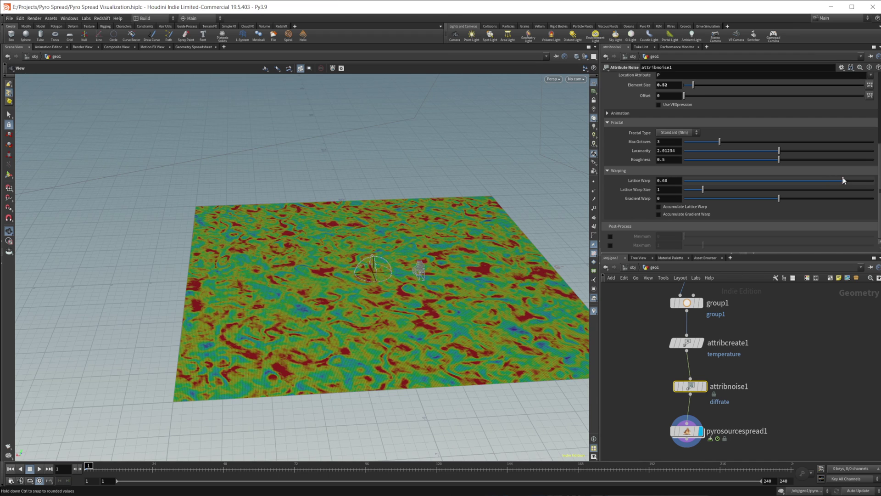
click(774, 189)
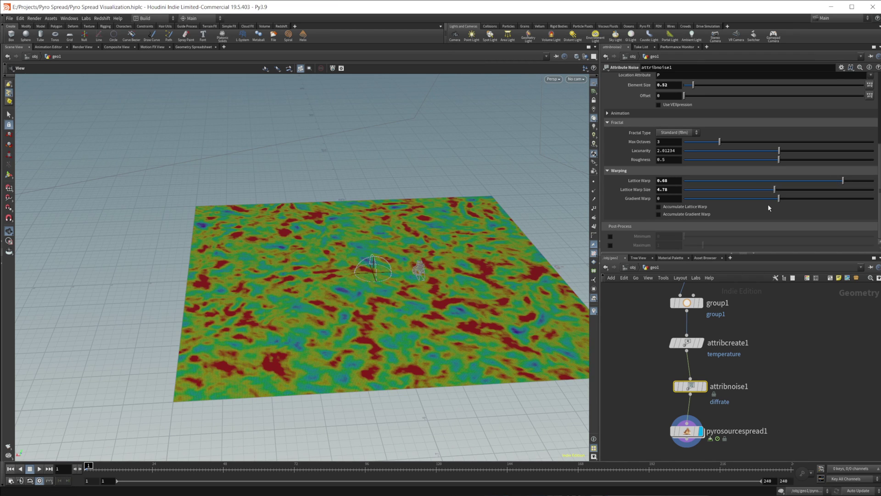
drag(787, 200, 858, 198)
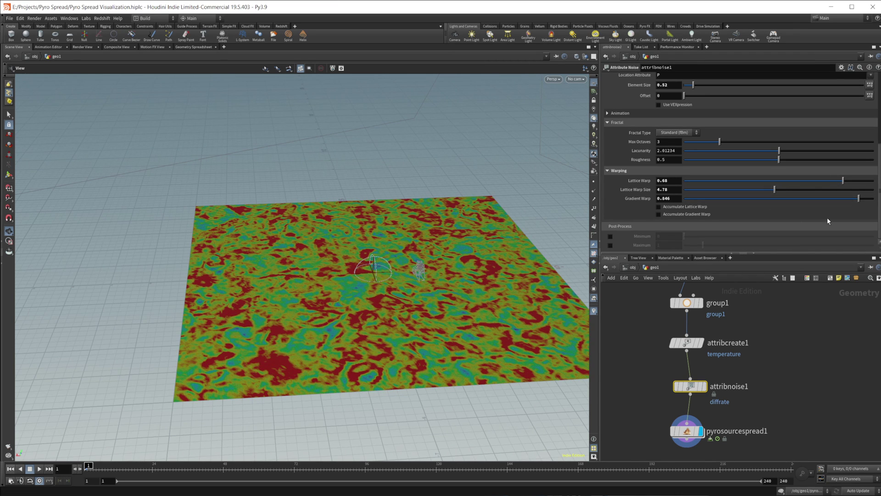
click(688, 431)
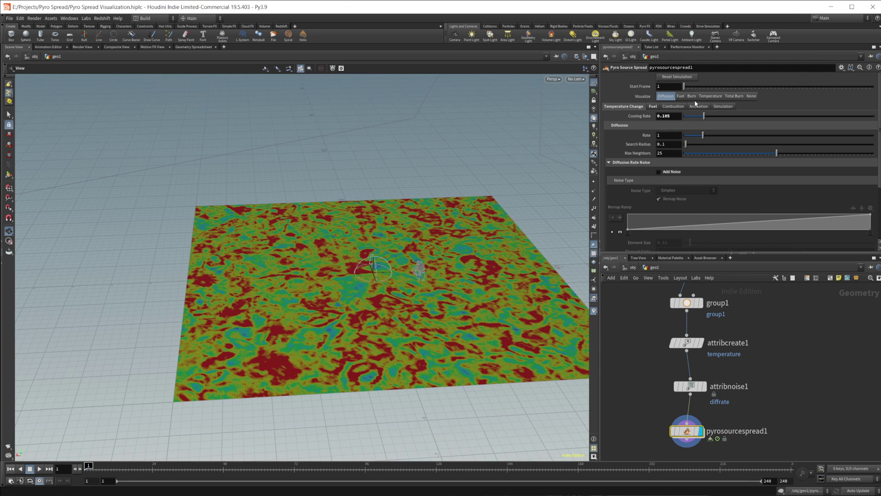
- Visualize Burn and play the spread until a ragged red band sweeps the grid
click(691, 95)
click(39, 469)
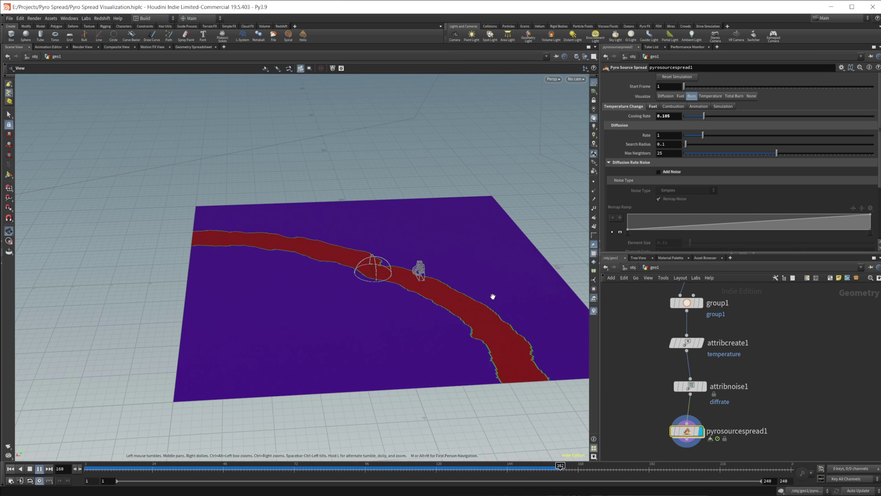
click(38, 468)
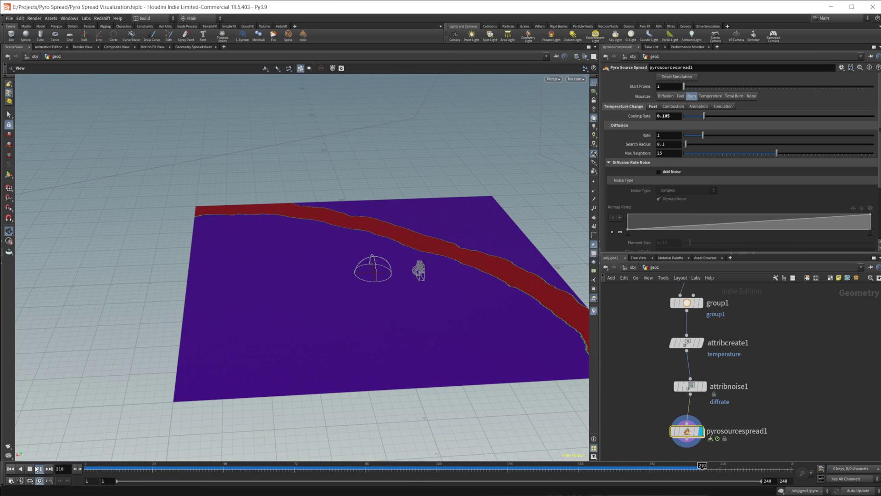
drag(689, 386, 741, 389)
- Create pointvop1, wire it between attribcreate1 and pyrosourcespread1, and dive inside it
key(Tab)
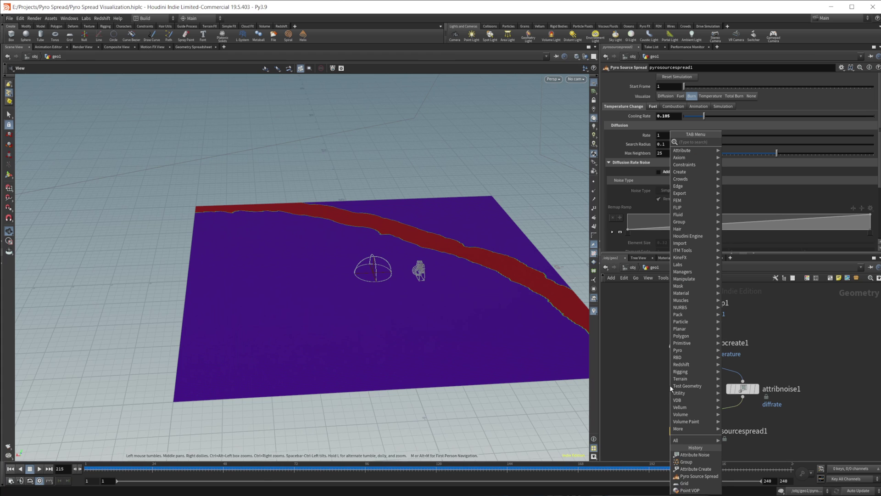
text(point)
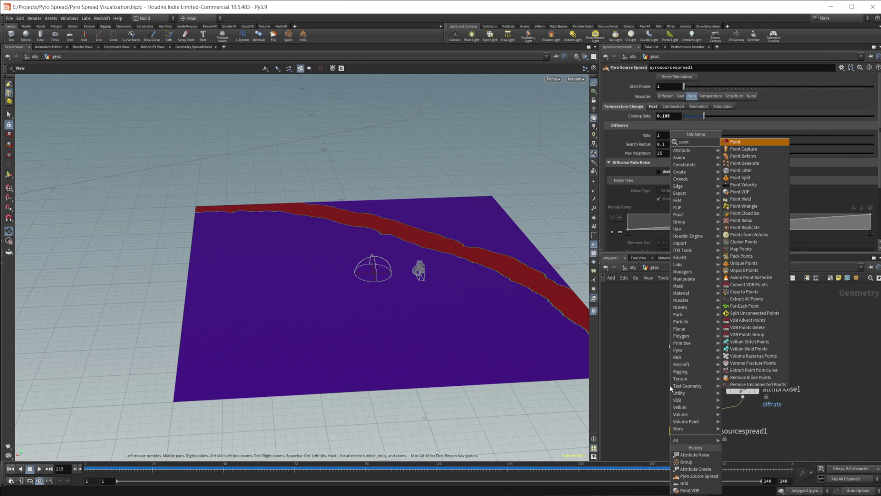
text(vop)
key(Return)
click(670, 385)
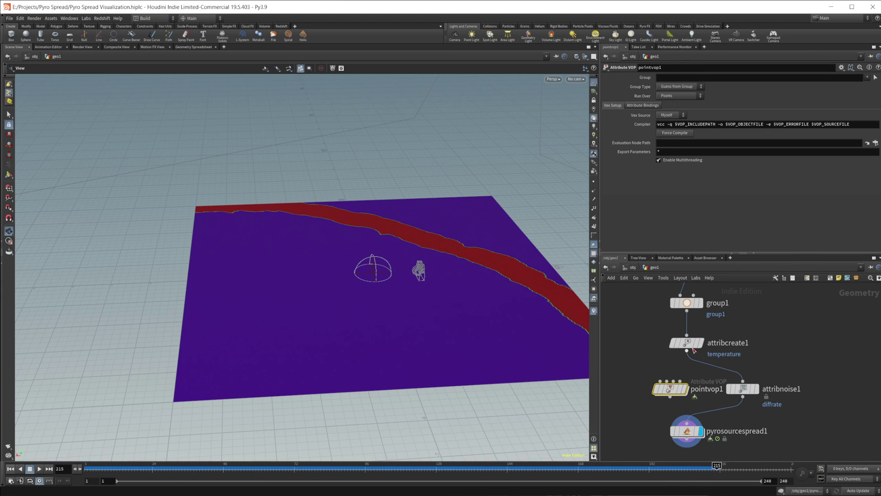
drag(687, 350, 683, 419)
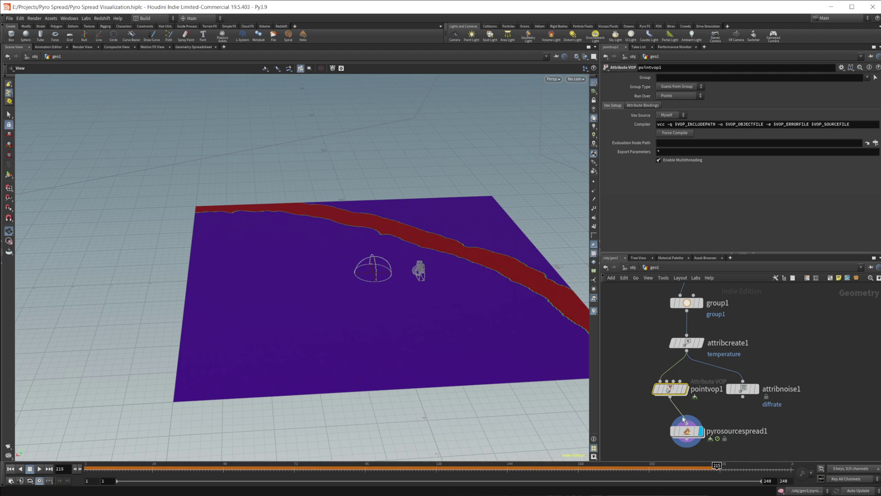
click(8, 468)
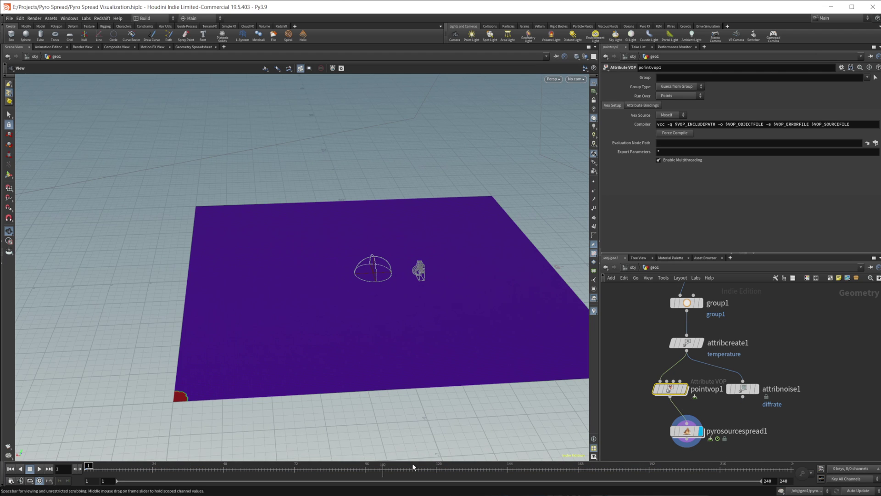
drag(668, 390, 684, 390)
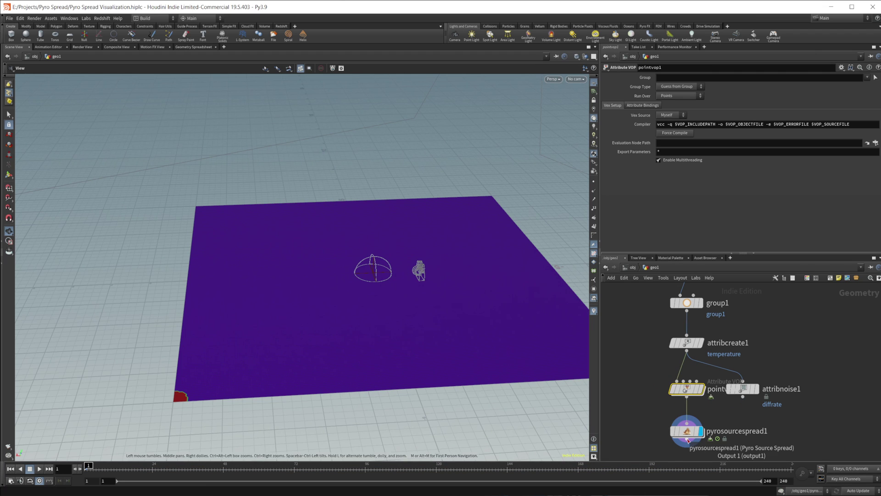
click(687, 430)
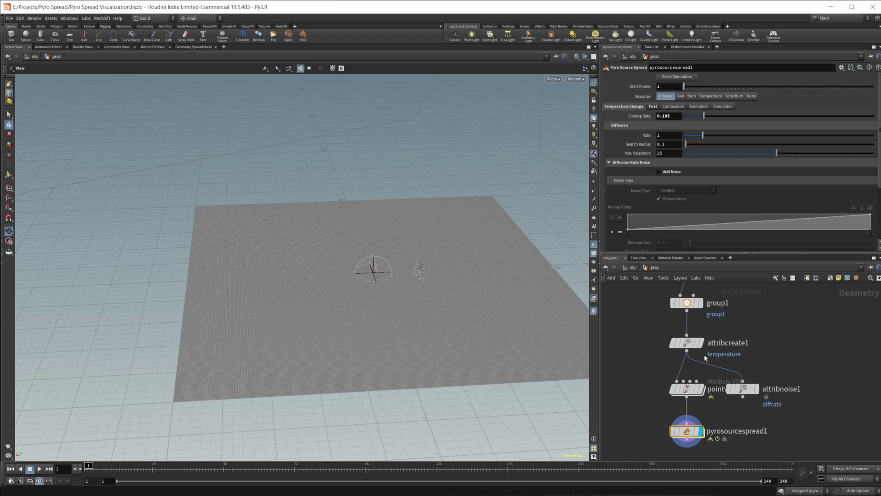
double_click(686, 389)
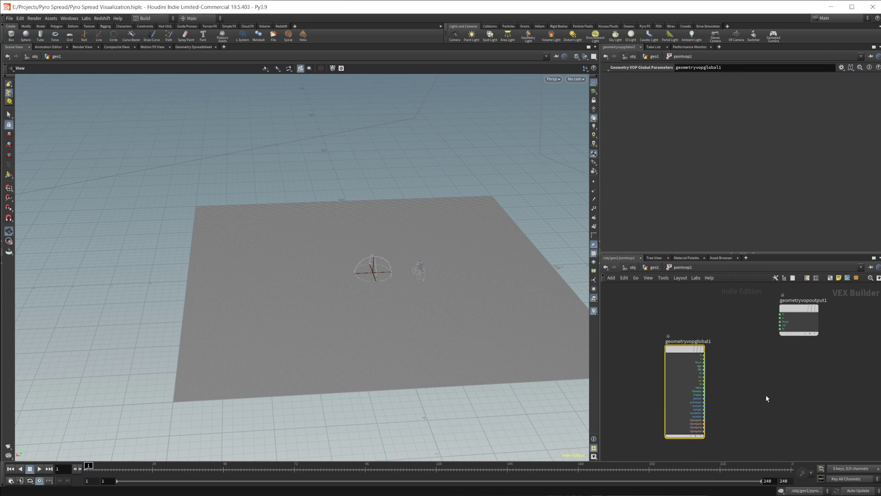
- Add a Bind node inside pointvop1
key(Tab)
mouse_move(764, 400)
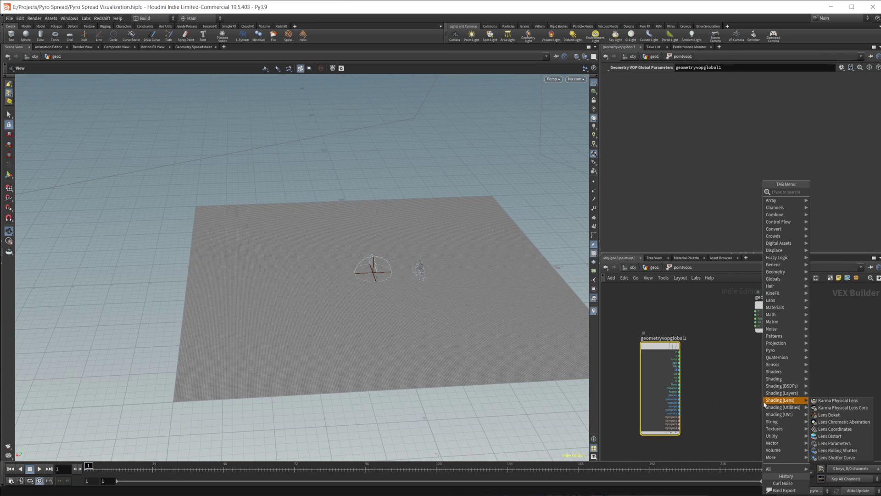
text(bind e)
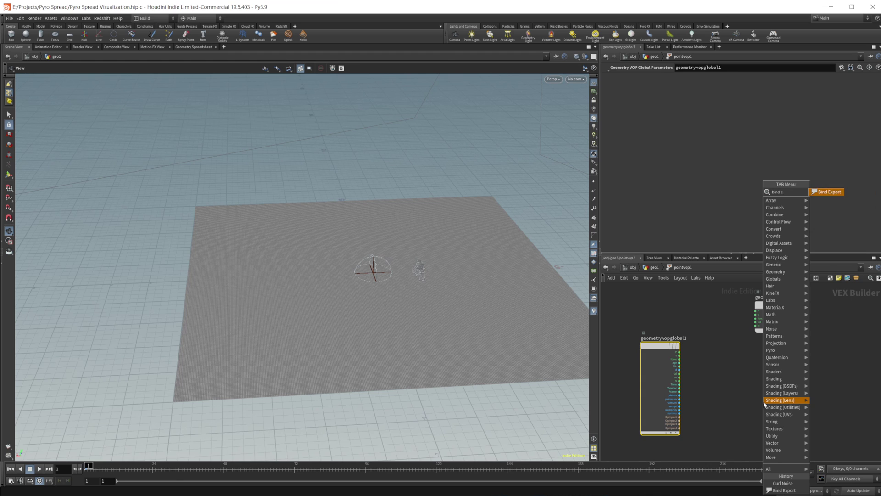
key(Return)
click(764, 400)
drag(763, 400, 809, 378)
- Add a Curl Noise node beside the global inputs
key(Tab)
text(cell)
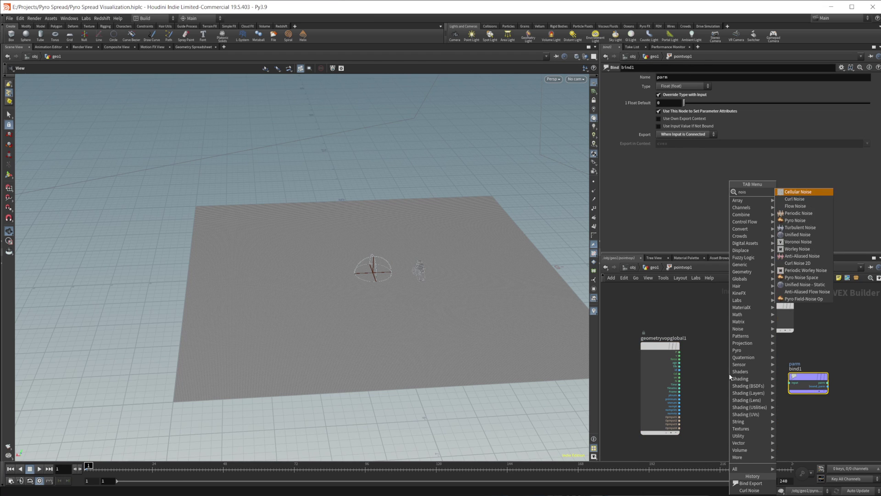
key(Return)
key(Tab)
text(noise)
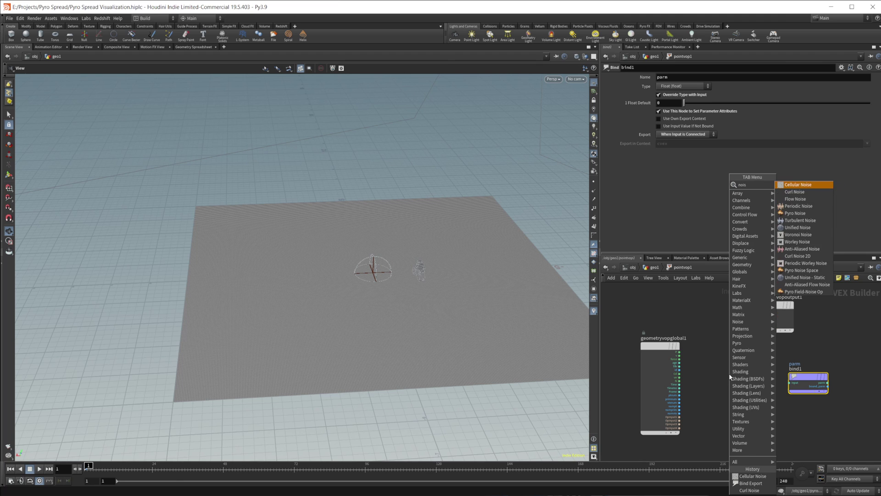
key(Return)
click(730, 374)
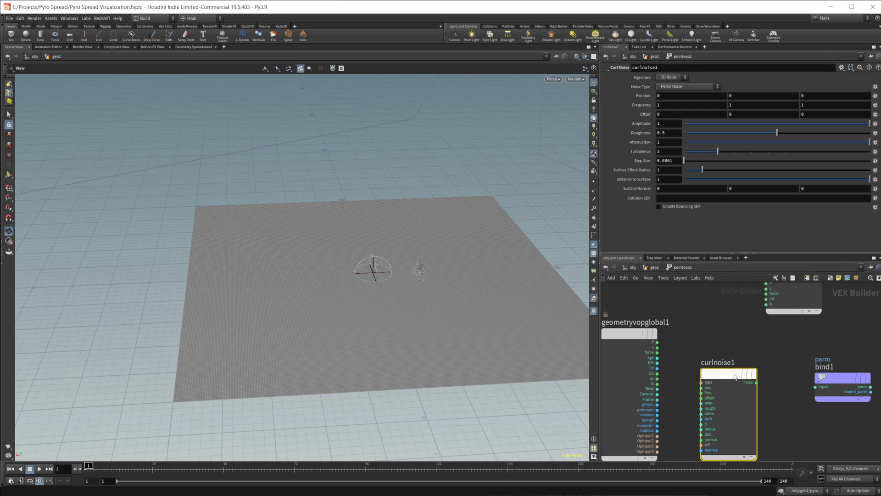
- Wire P into curlnoise1's position, its output into bind1, and name the bind diffrate
click(657, 341)
click(712, 390)
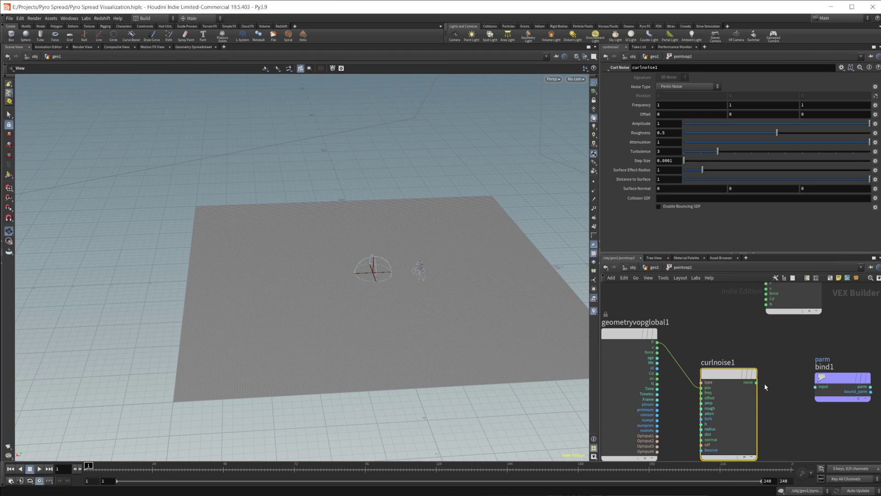
click(756, 383)
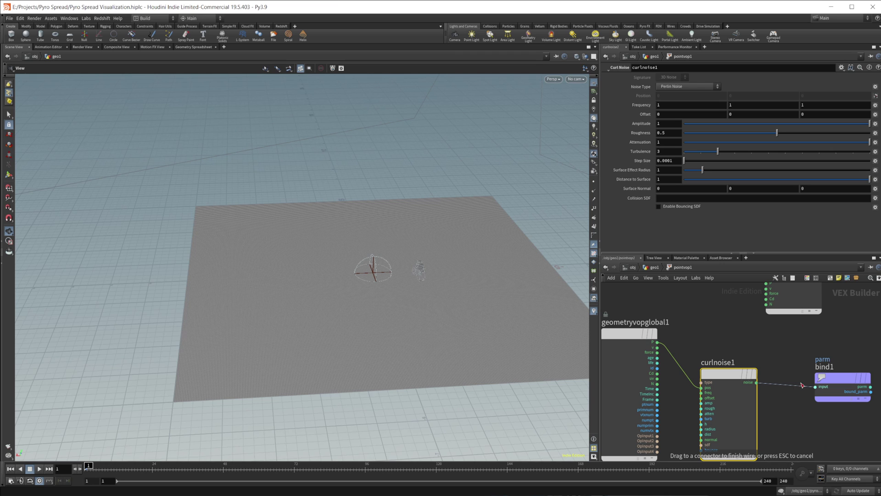
click(815, 387)
middle_drag(812, 409, 776, 403)
click(803, 373)
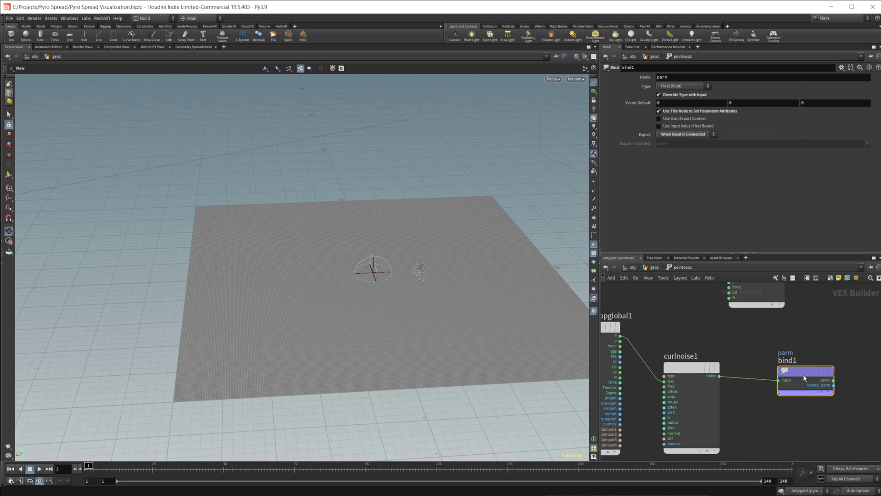
double_click(674, 77)
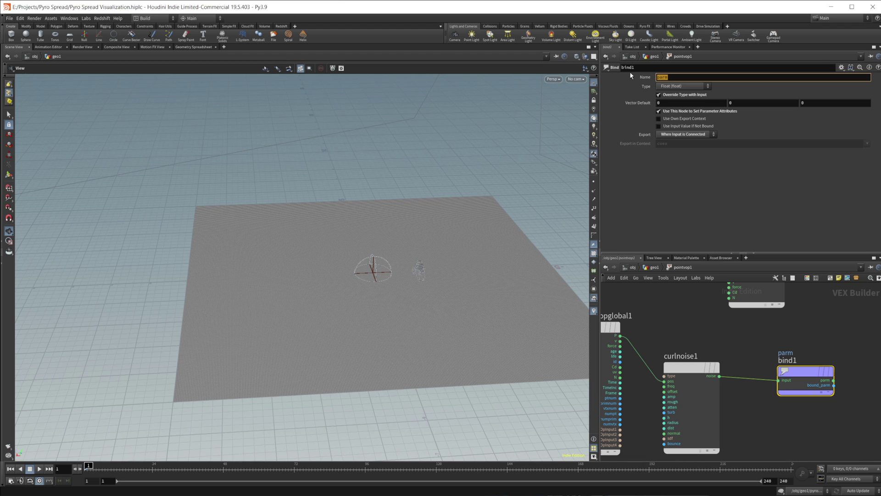
text(diffrate)
key(Return)
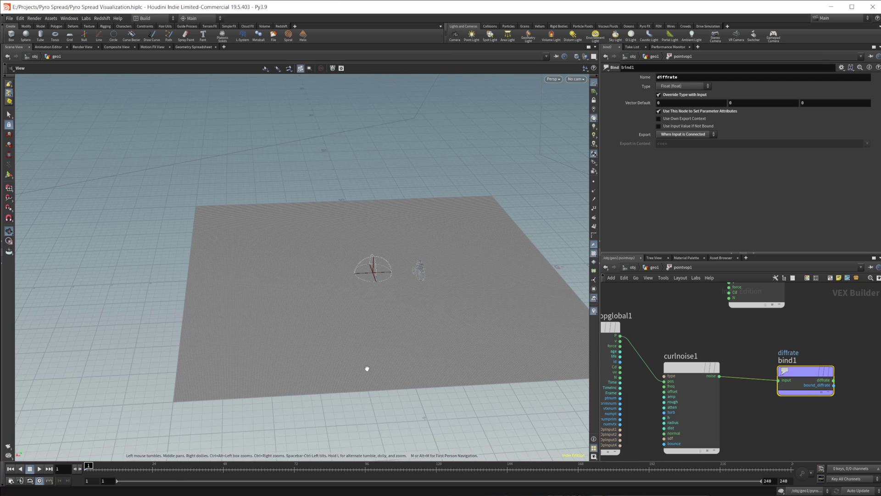
- Back in geo1, visualize Burn on pyrosourcespread1 and preview the spread to about frame 27
key(u)
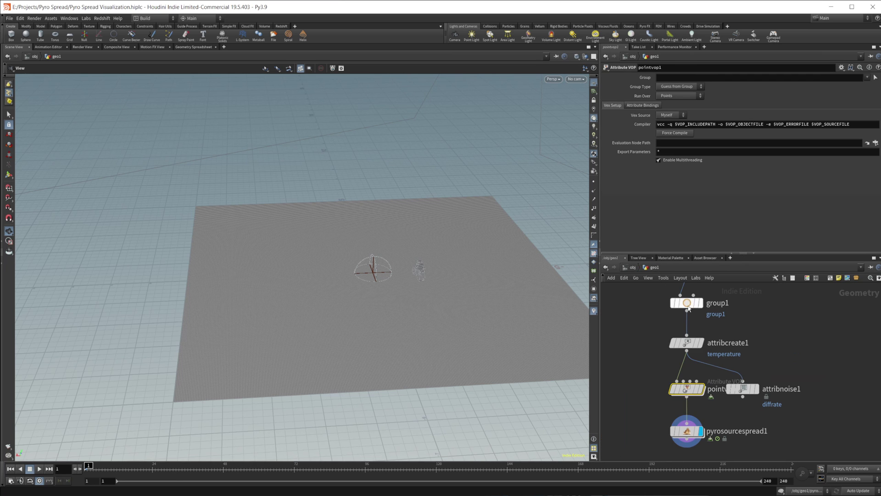
click(687, 434)
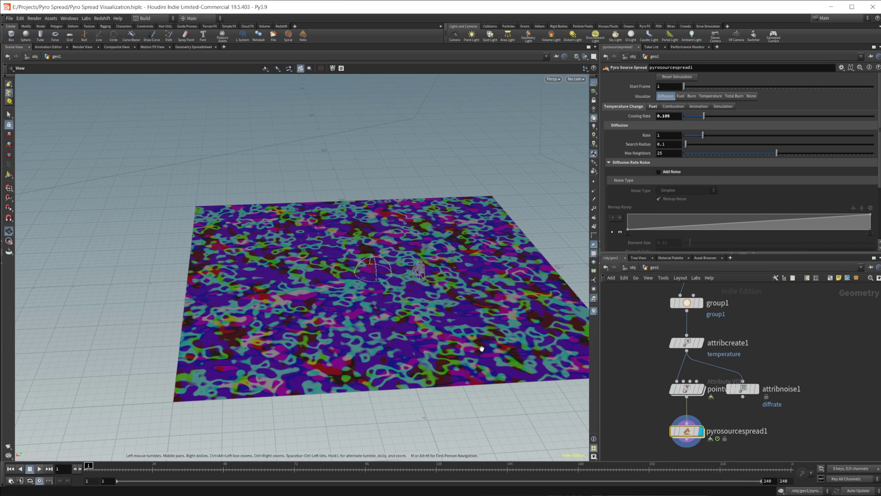
mouse_move(687, 435)
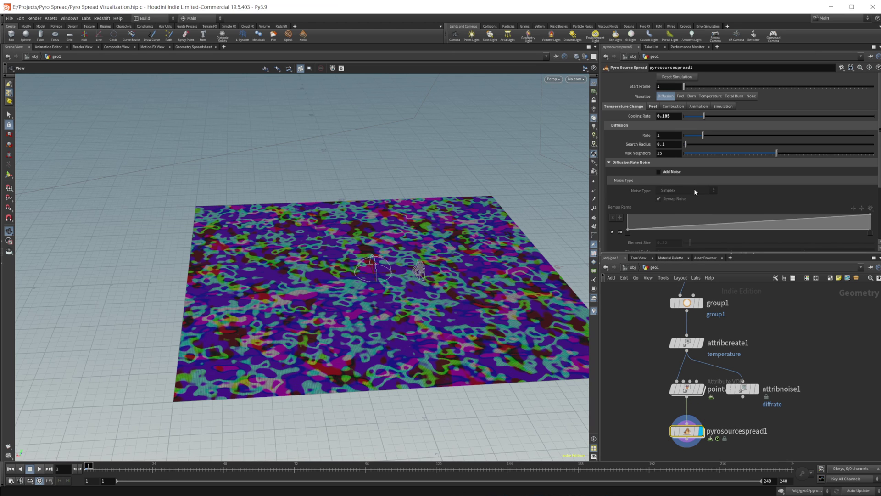
click(691, 96)
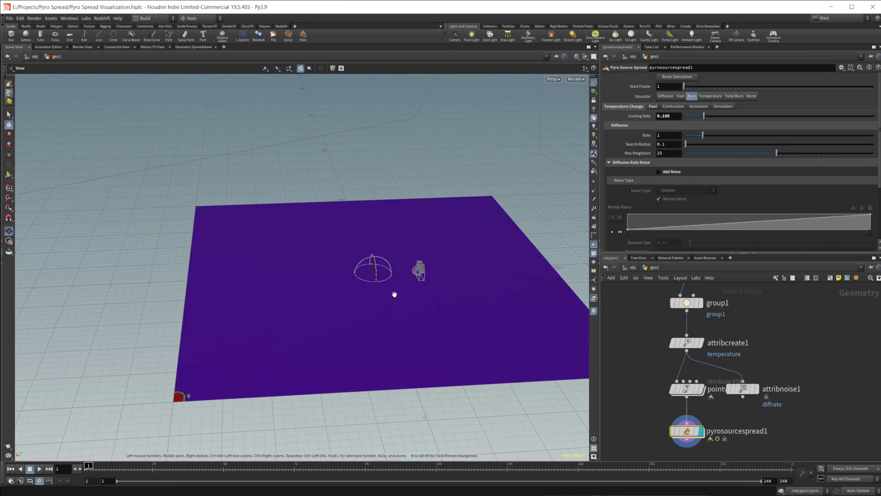
click(39, 468)
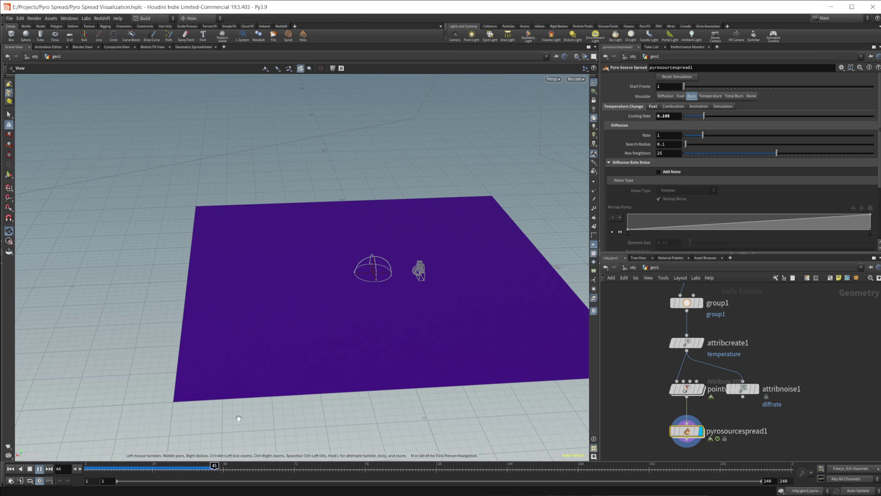
click(30, 469)
click(13, 469)
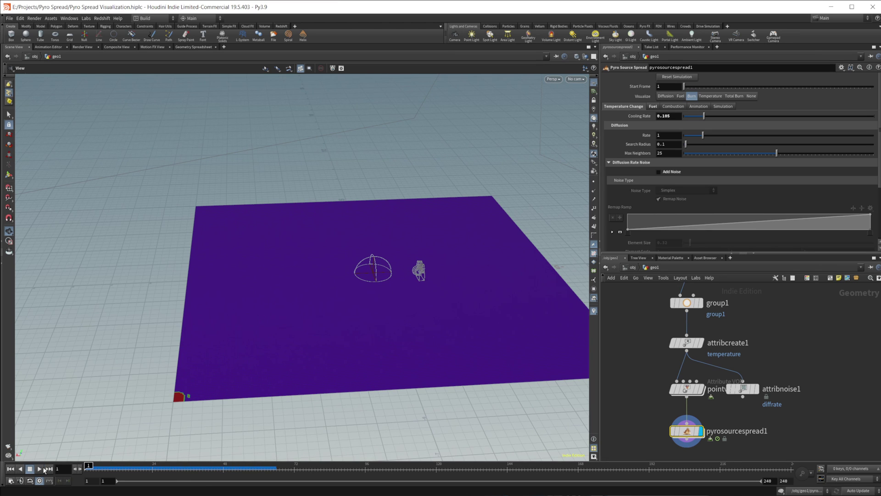
drag(115, 466, 155, 466)
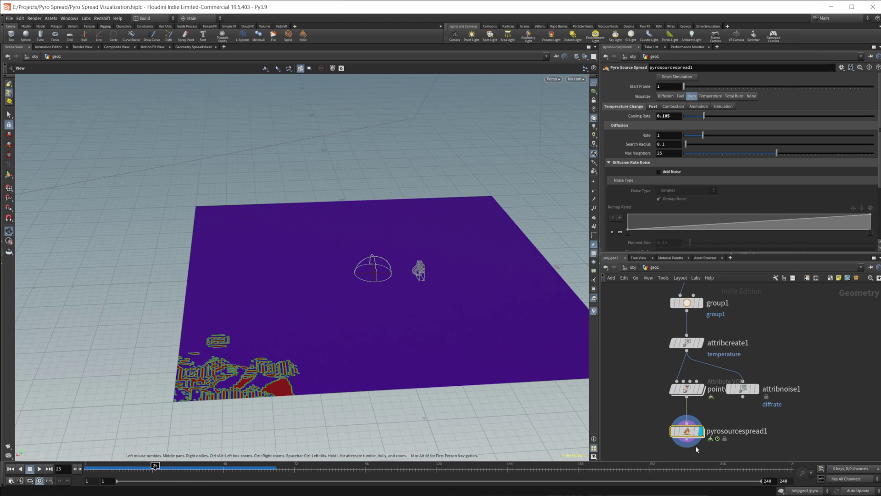
- Inside pointvop1, place a Vector to Float node between curlnoise1 and bind1
double_click(687, 388)
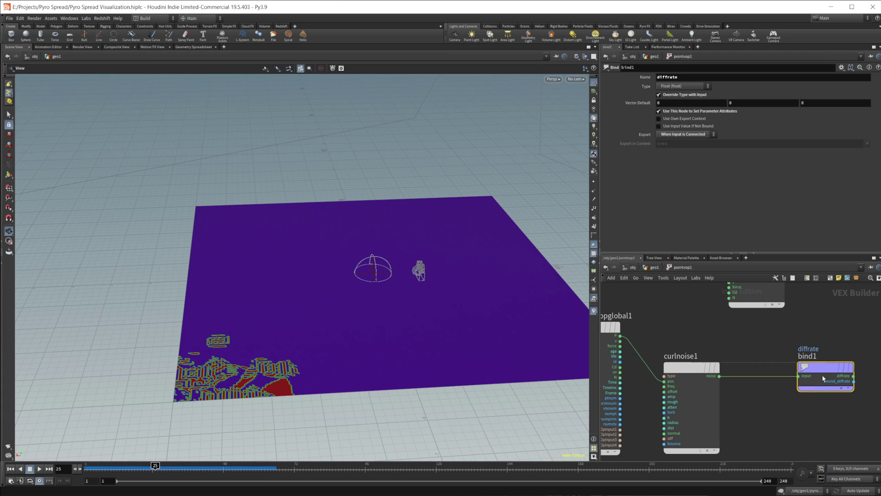
key(Tab)
text(vect)
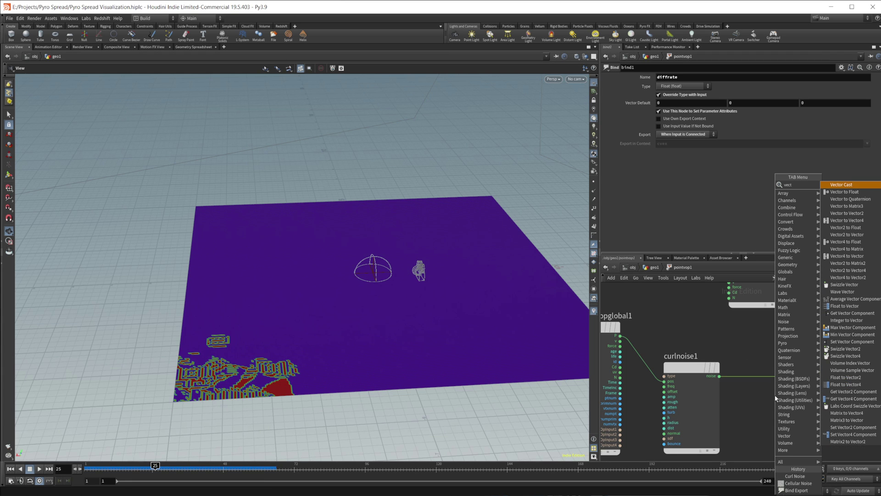
key(Down)
key(Return)
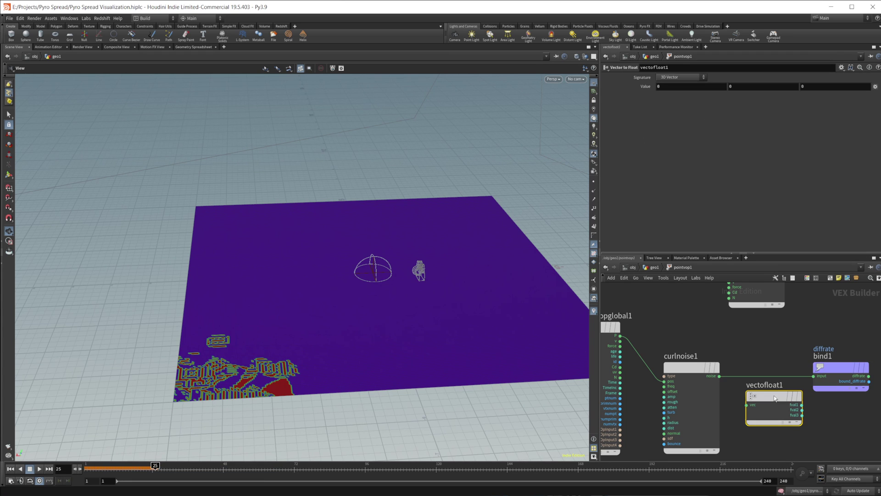
click(761, 382)
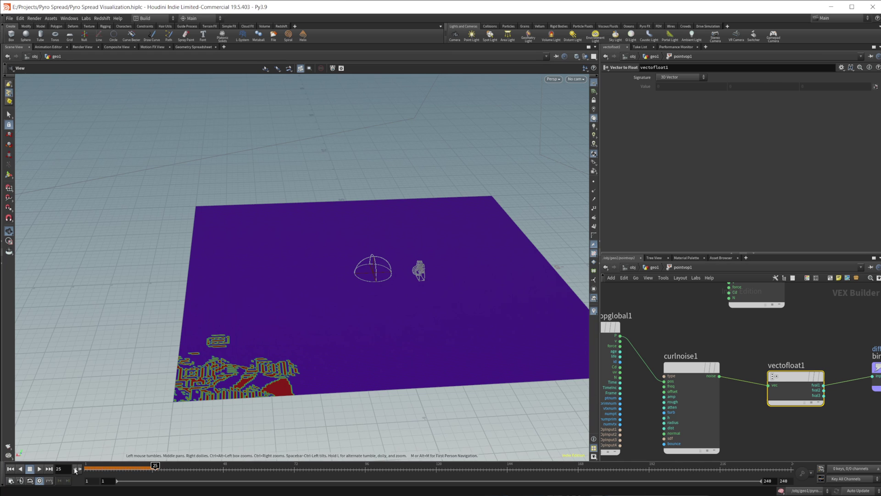
- In geo1, set pyrosourcespread1 to visualize Burn, replay the spread, and rewind to frame 1
click(14, 469)
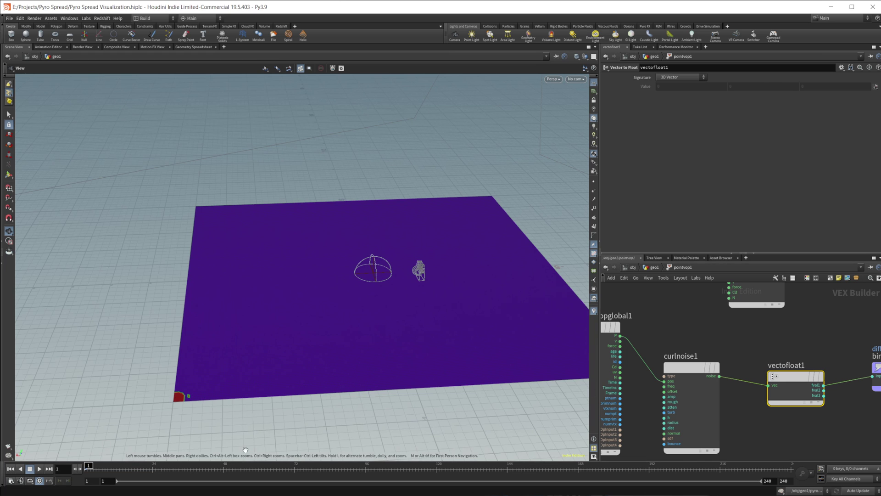
click(655, 267)
click(686, 431)
click(661, 97)
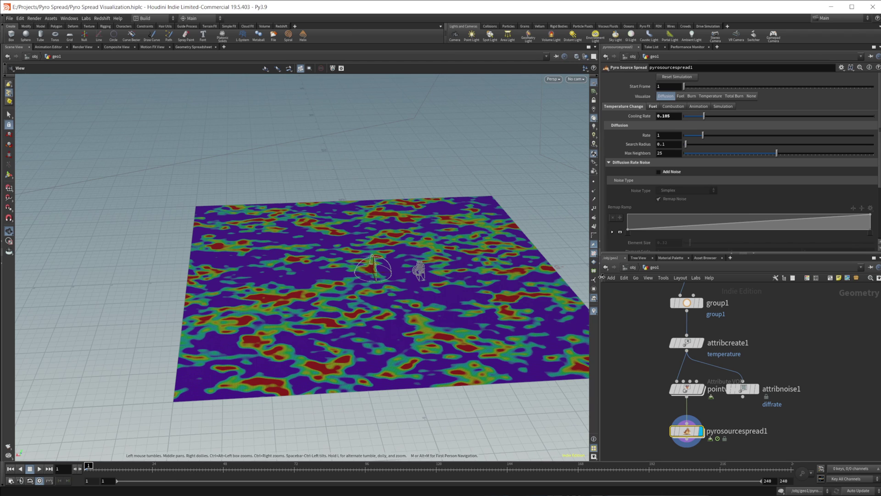
click(691, 97)
click(38, 468)
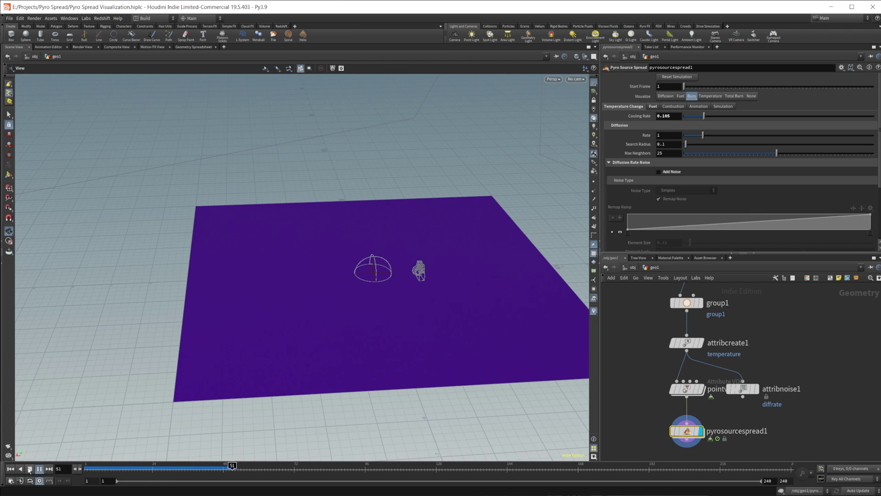
click(30, 468)
click(11, 468)
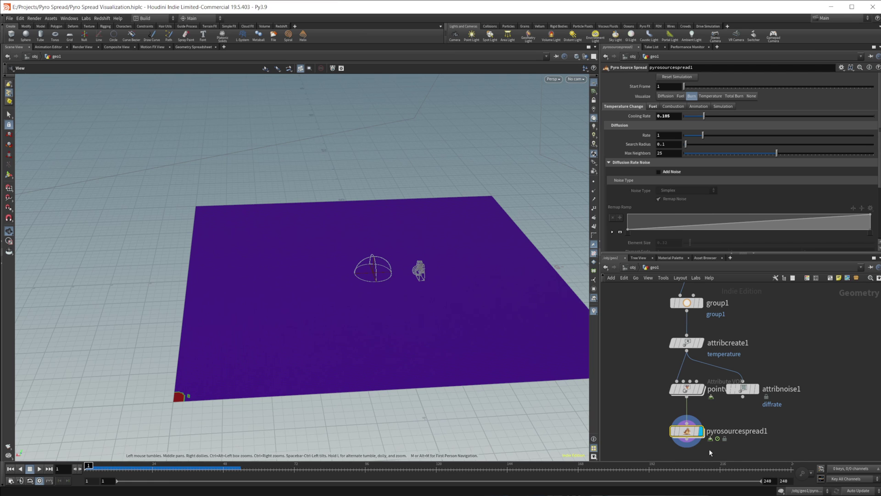
mouse_move(671, 389)
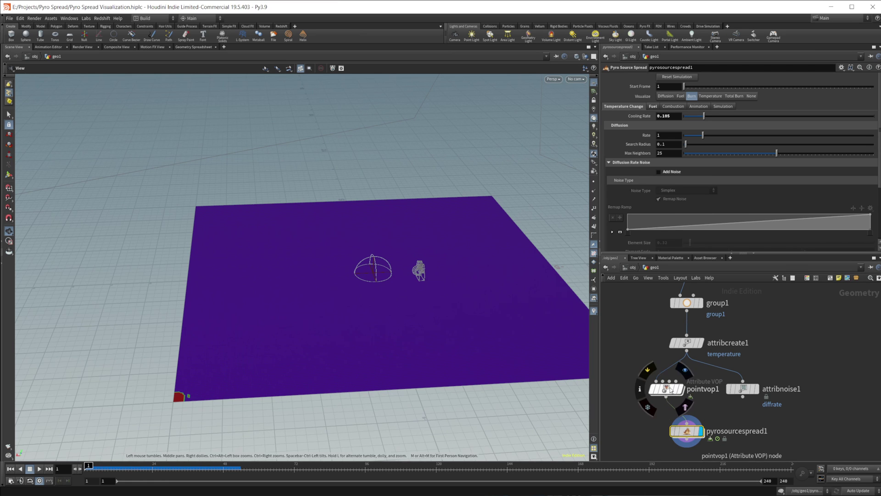
middle_drag(766, 419, 745, 403)
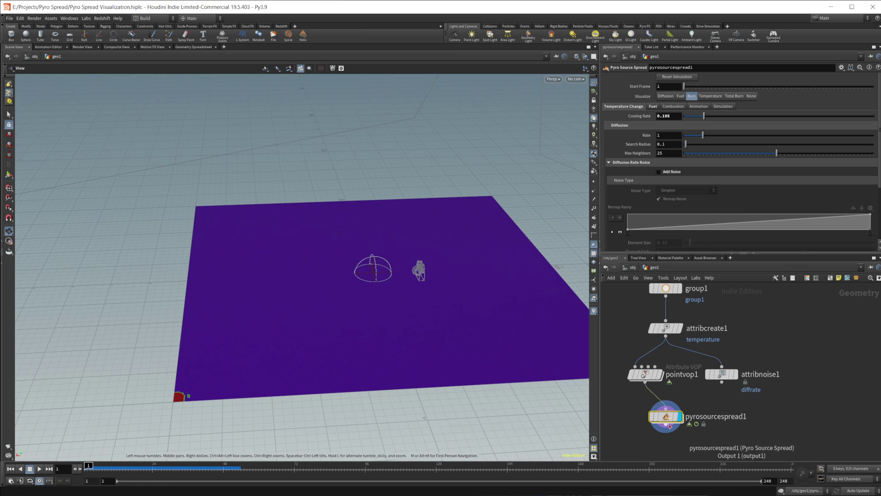
mouse_move(670, 417)
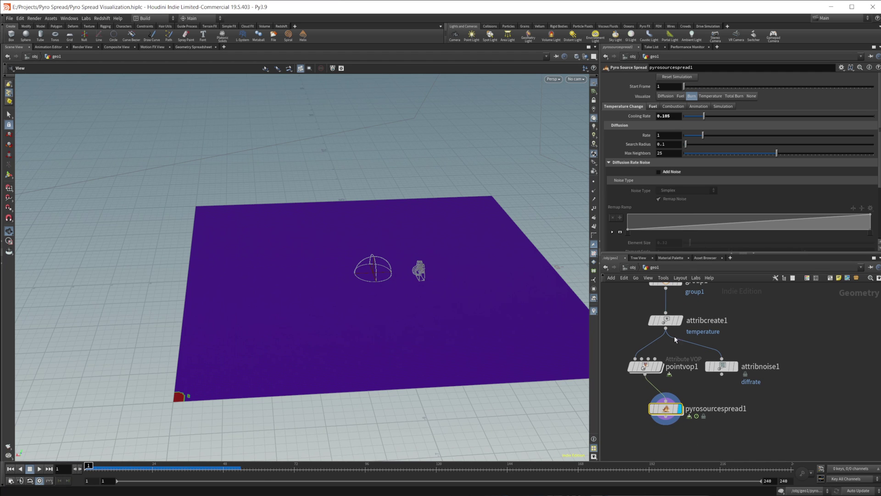
- Hide the geo1 test grid at object level and enter the Bust network
key(u)
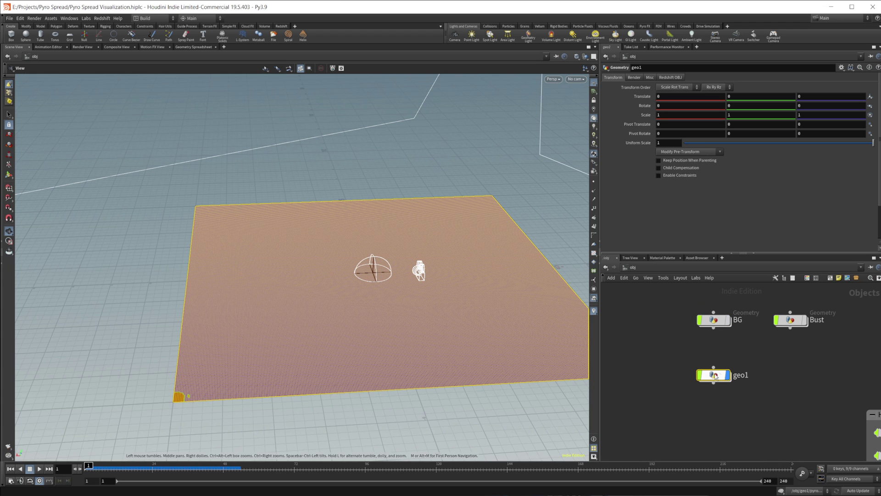
click(730, 356)
middle_drag(790, 326, 748, 358)
double_click(748, 354)
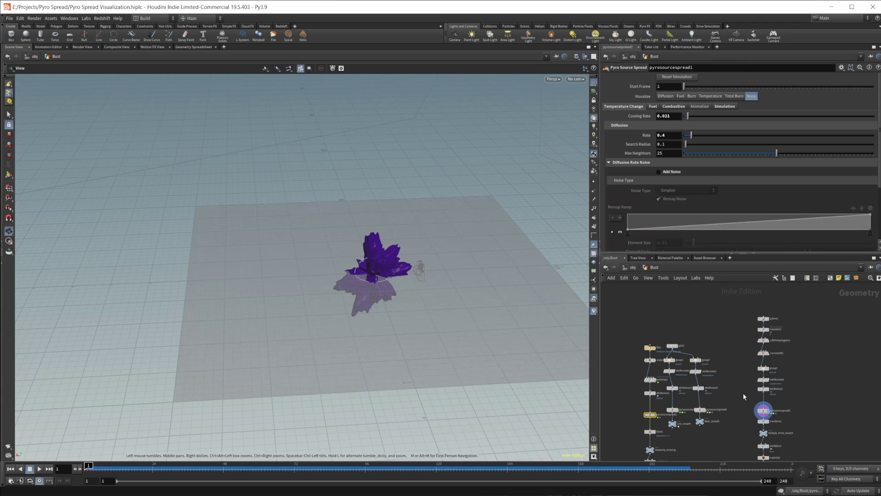
key(u)
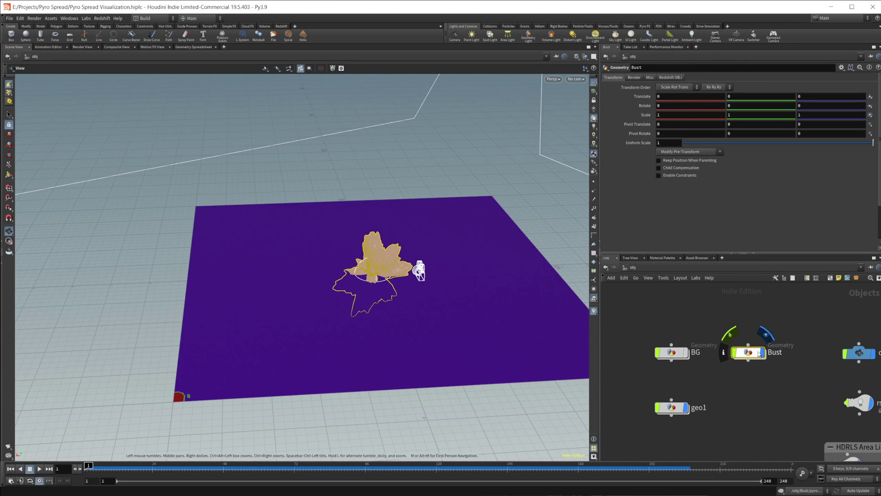
click(686, 407)
double_click(748, 352)
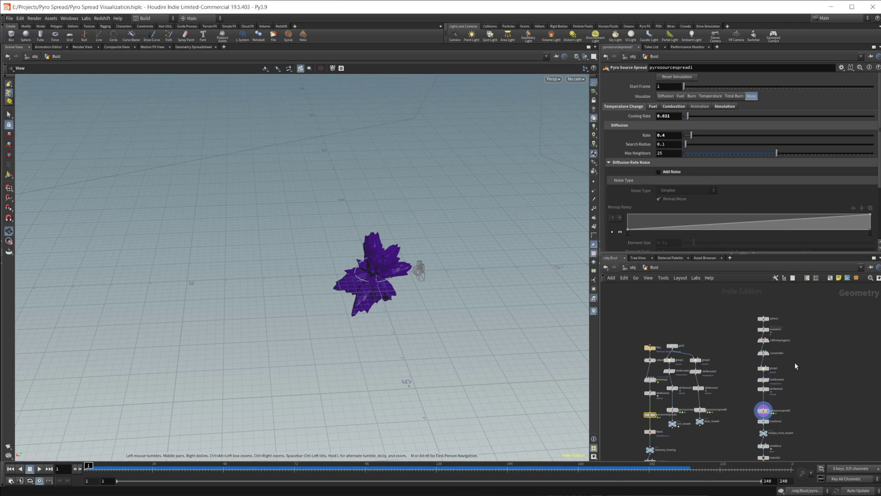
- Survey the Bust burn chain and select group2 (Percent 0.03, seed 0.811)
middle_drag(795, 364, 769, 368)
scroll(734, 374, down, 3)
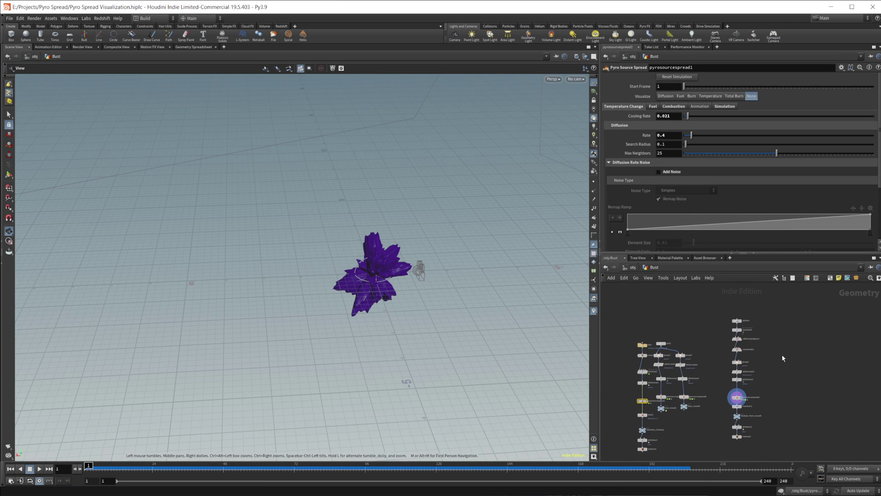
scroll(753, 331, up, 2)
scroll(764, 379, up, 4)
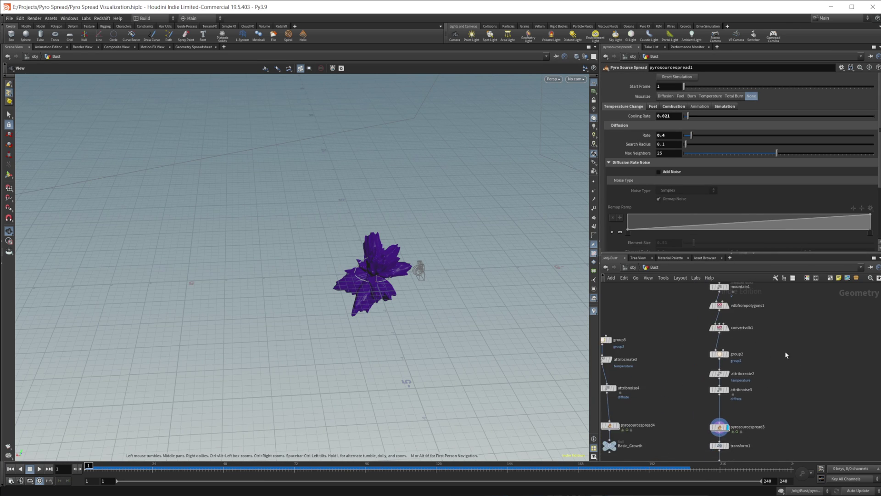
scroll(757, 354, down, 2)
mouse_move(758, 356)
middle_down()
mouse_move(744, 387)
mouse_move(749, 415)
mouse_move(760, 346)
middle_up()
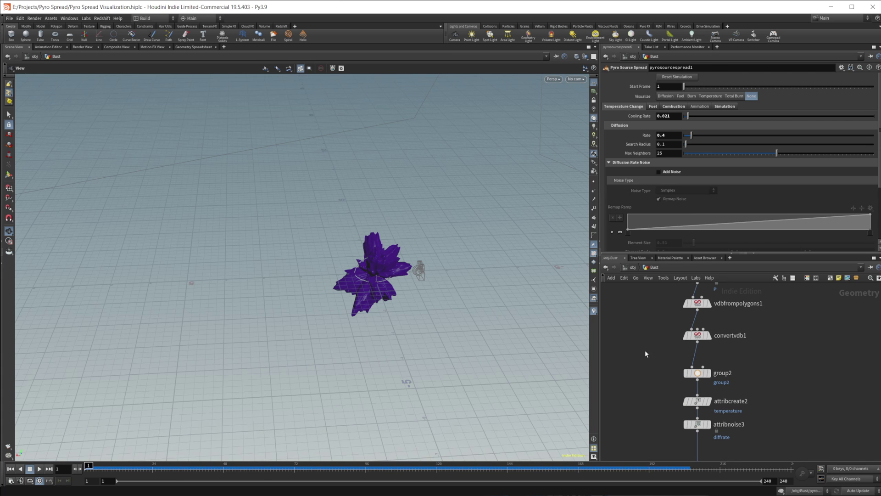
right_drag(389, 287, 565, 268)
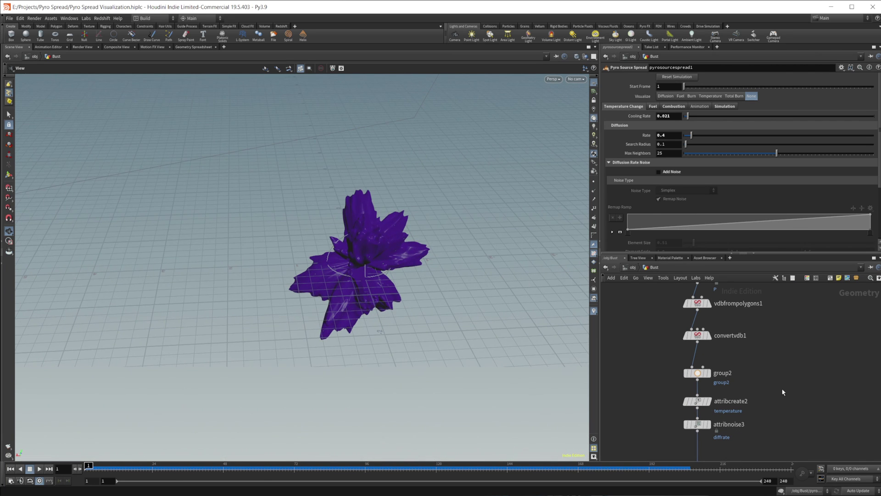
middle_drag(747, 395, 757, 345)
click(715, 328)
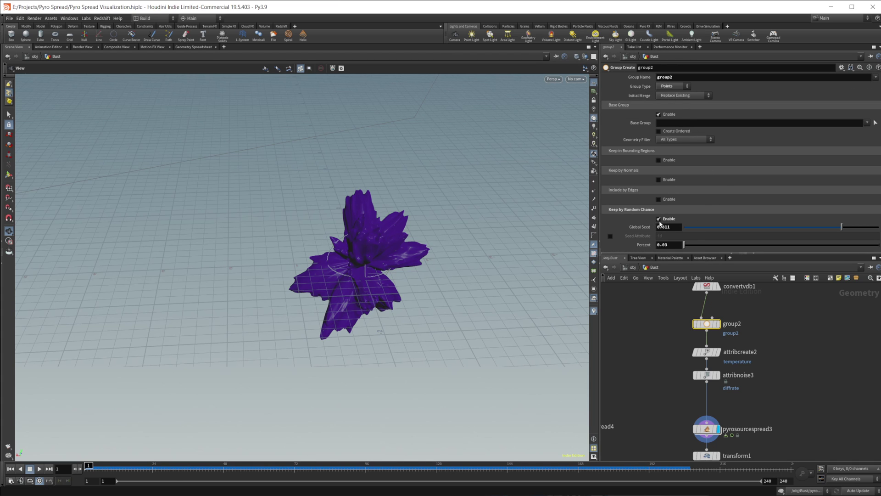
- Display group2's output on the bust and inspect attribcreate2's temperature settings
middle_drag(747, 401, 753, 366)
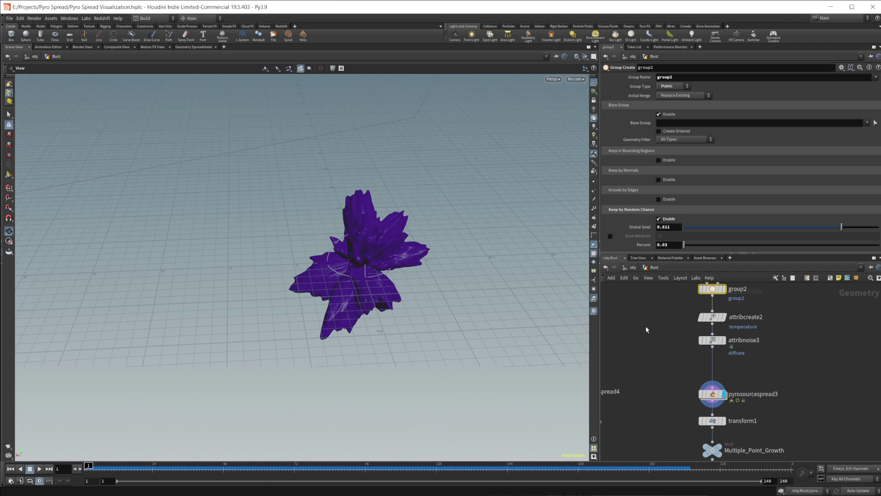
middle_drag(711, 296, 717, 375)
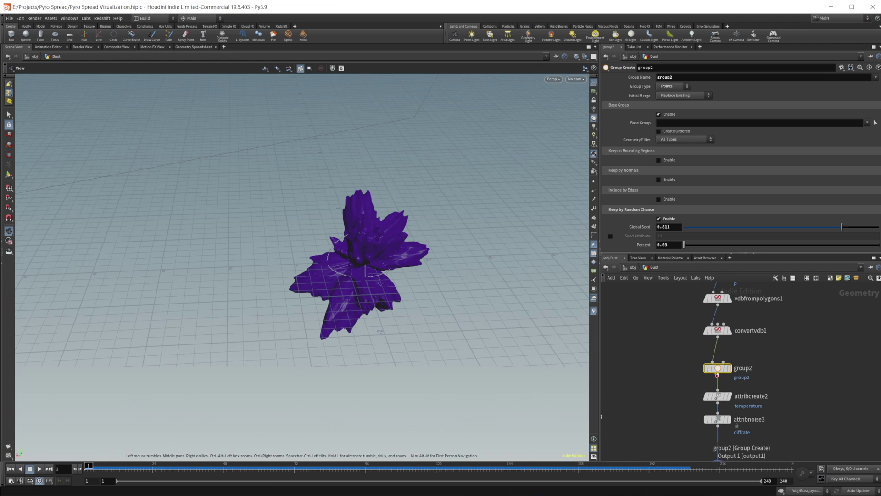
click(729, 367)
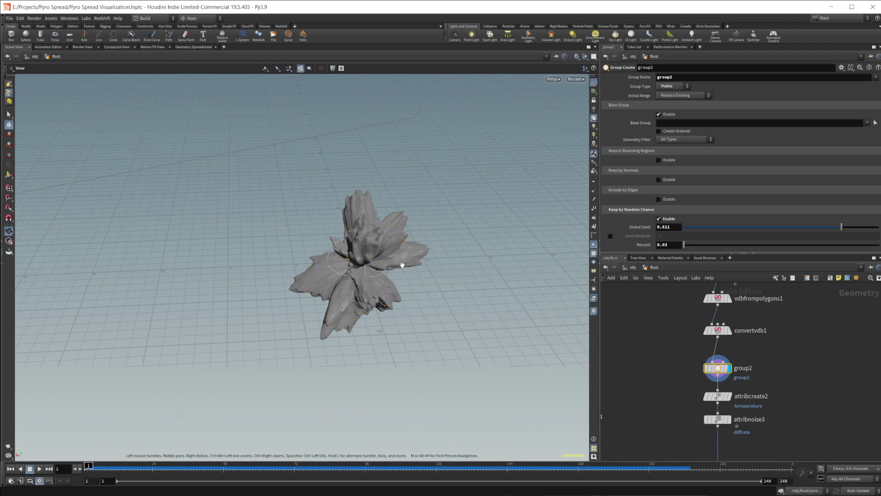
middle_drag(760, 388, 771, 331)
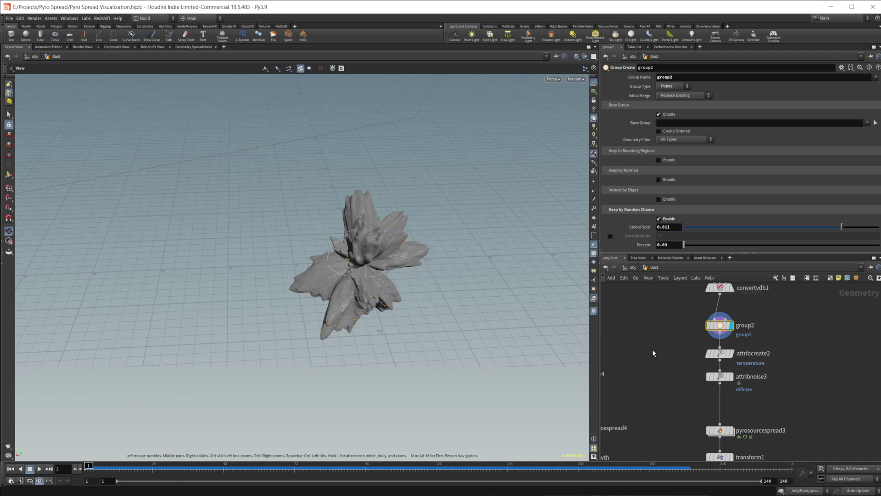
click(719, 353)
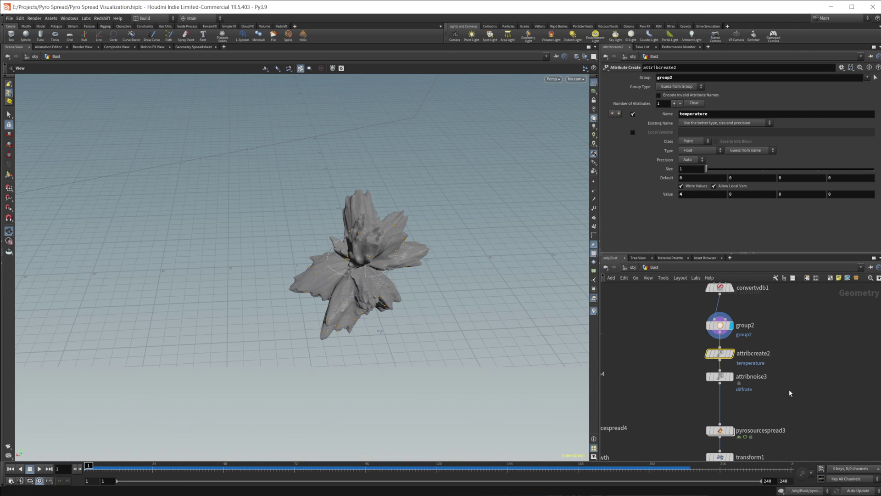
- Display attribnoise3, then pyrosourcespread3's purple burn result, and show pyrosourcespread3's spread parameters
middle_drag(771, 380, 772, 352)
click(737, 334)
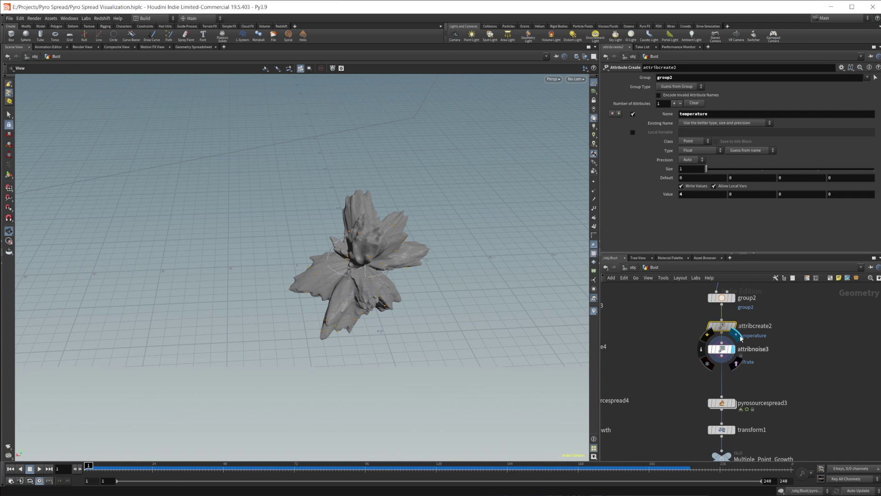
click(727, 349)
middle_drag(734, 393, 734, 366)
click(734, 366)
click(719, 376)
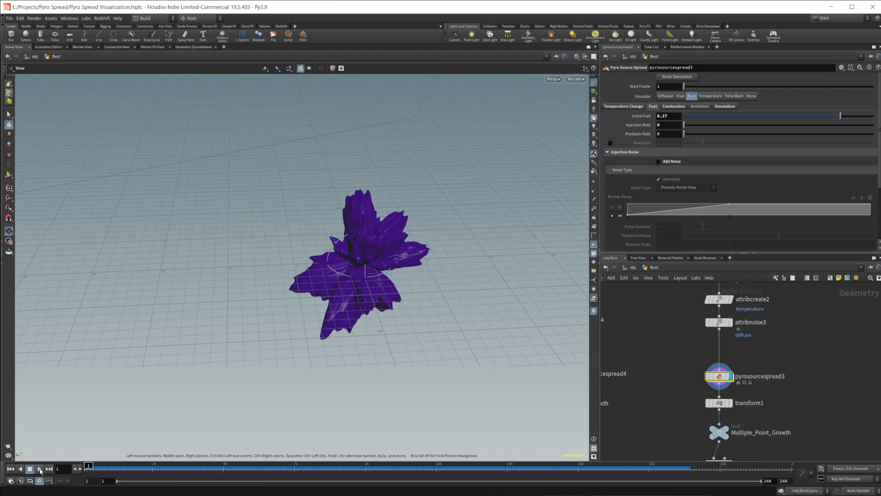
click(38, 469)
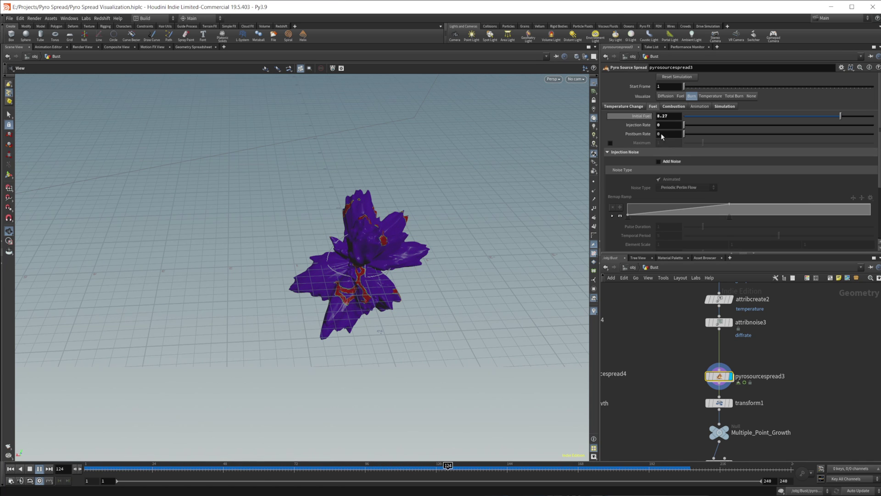
middle_drag(697, 377, 737, 341)
scroll(737, 342, down, 2)
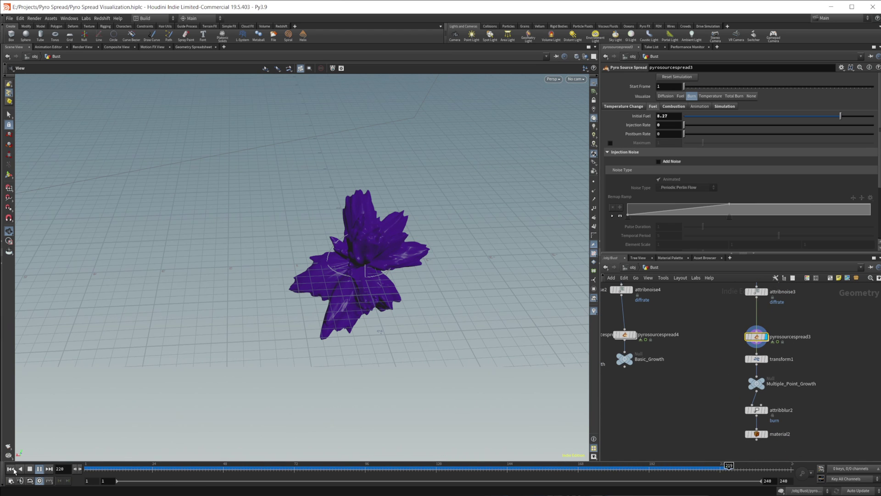
middle_drag(679, 394, 707, 437)
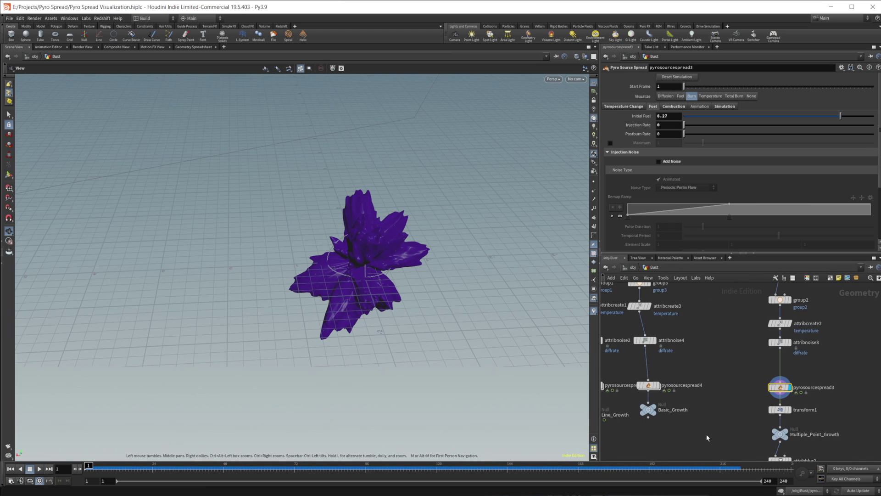
- Zoom out over the node graph and display the Geometry_Growing null's red points and sphere
middle_drag(749, 408, 702, 356)
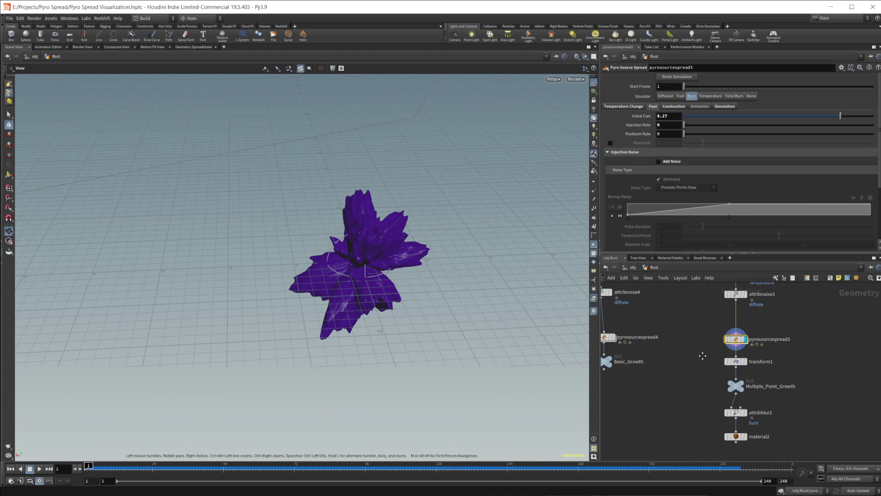
middle_drag(655, 413, 829, 414)
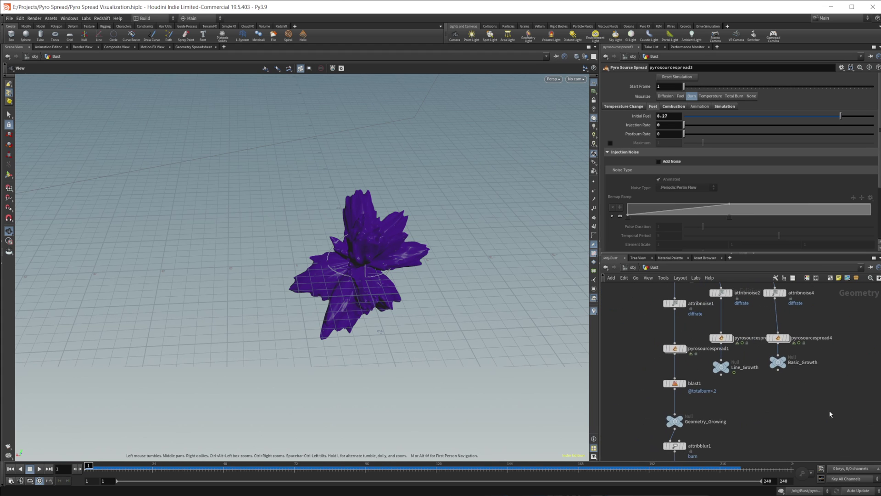
scroll(652, 418, down, 3)
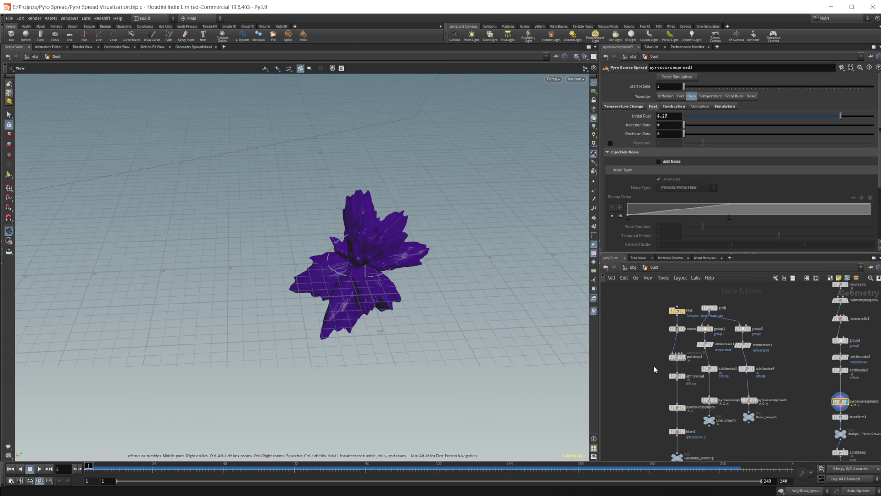
middle_drag(651, 373, 648, 350)
mouse_move(678, 434)
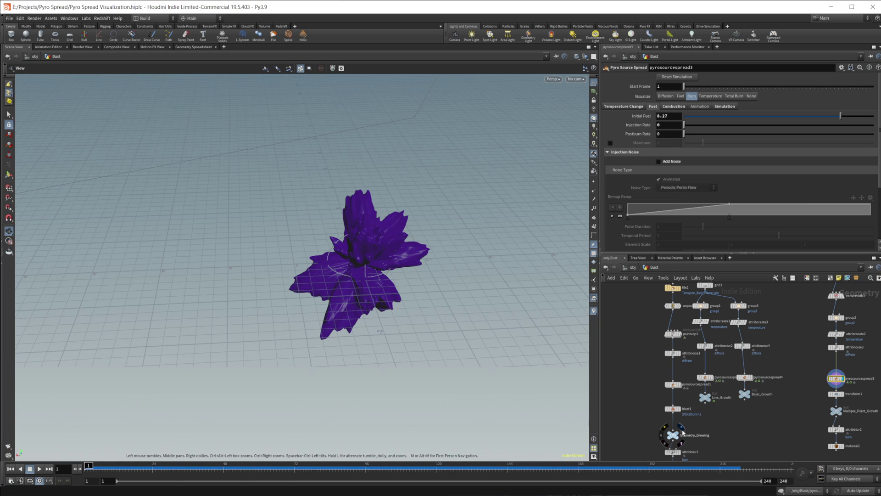
click(683, 430)
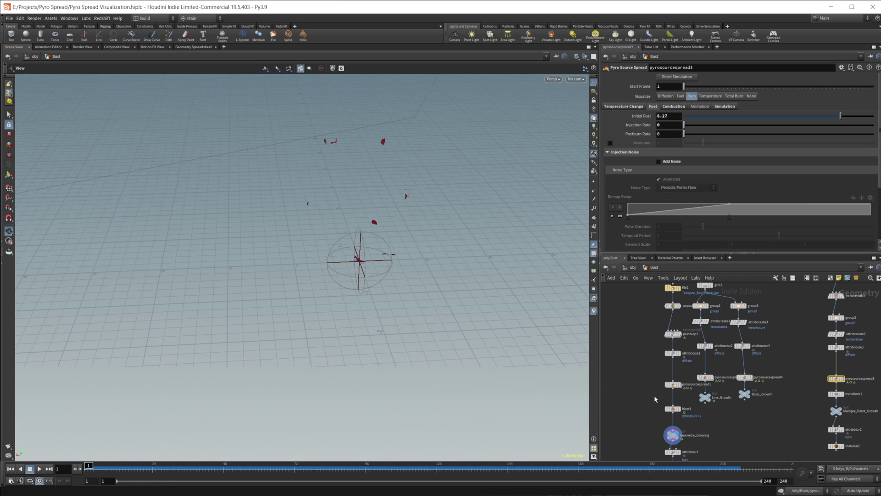
- Display pyrosourcespread1's purple bust with burn spots and orbit to view it from above
mouse_move(678, 386)
click(682, 380)
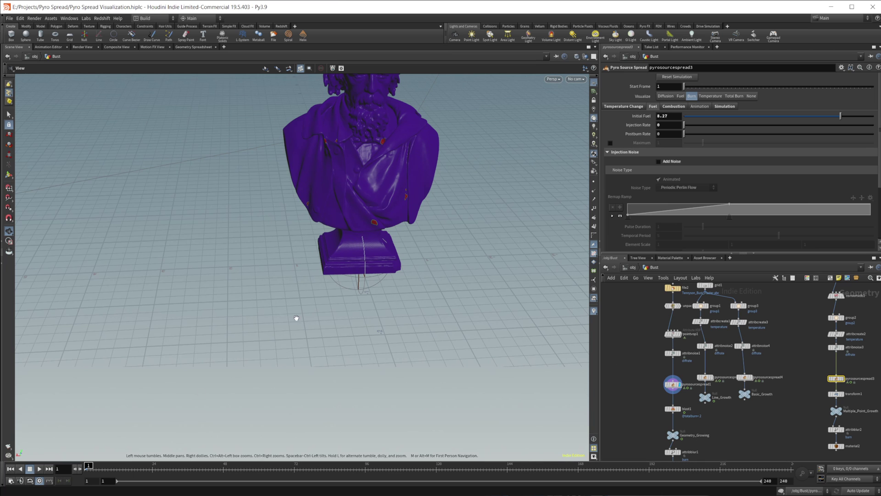
drag(388, 325, 399, 230)
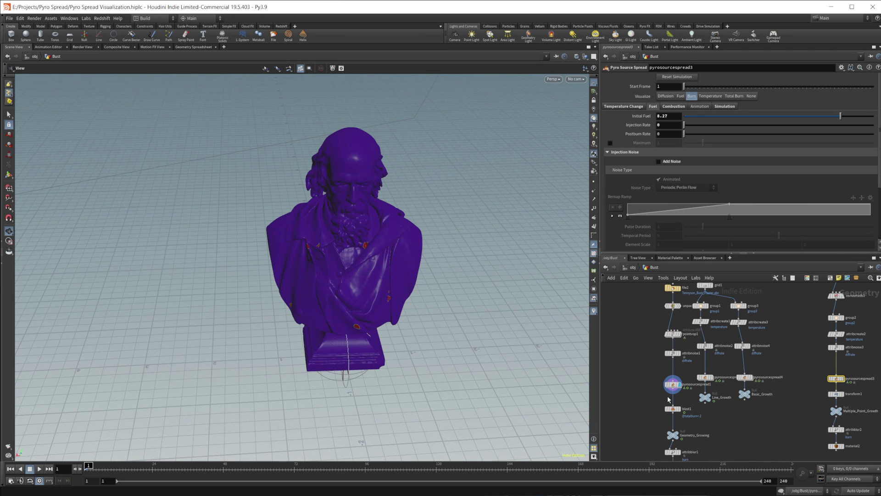
- Zoom into the network and select pointvop1 to inspect its settings
scroll(654, 360, up, 3)
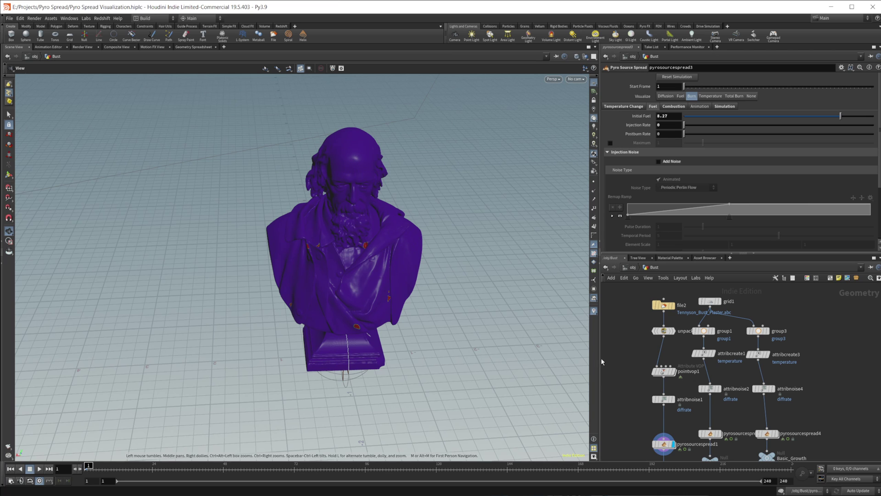
scroll(612, 370, up, 2)
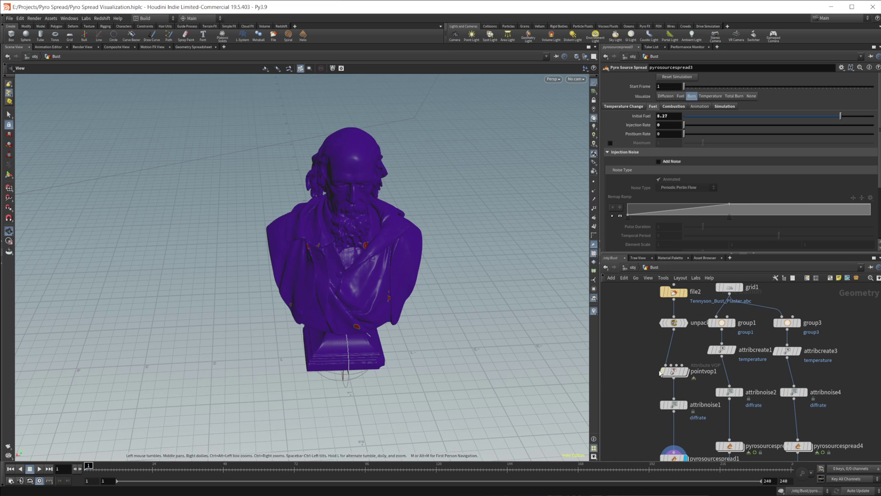
middle_drag(657, 394, 648, 377)
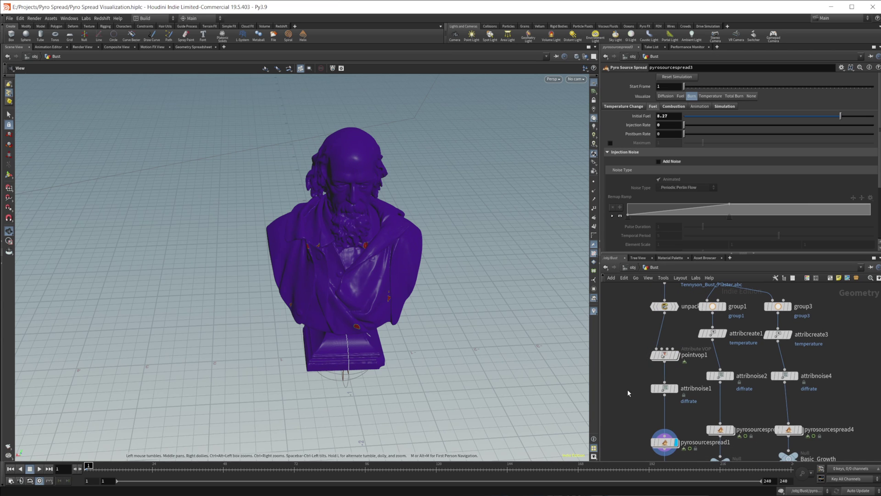
click(666, 357)
- Inside pointvop1, check mulconst1's multiplier of 20, then select pyrosourcespread1 in Bust
double_click(667, 357)
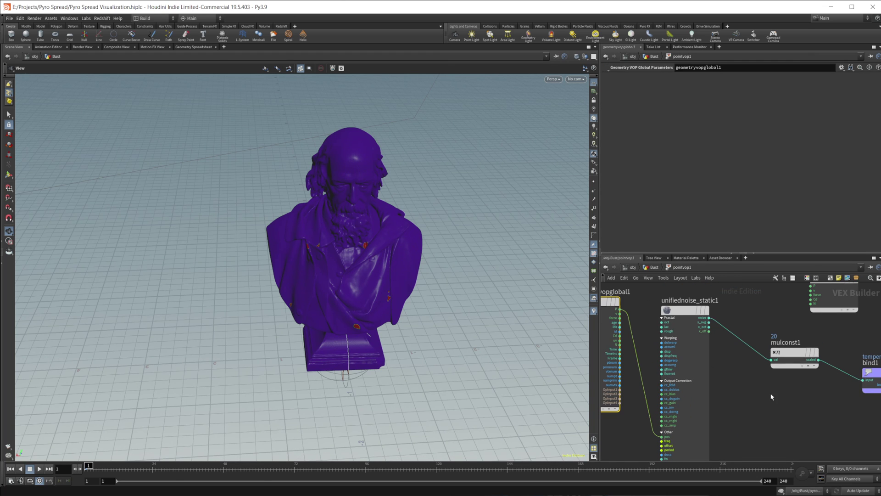
scroll(771, 396, up, 2)
click(757, 342)
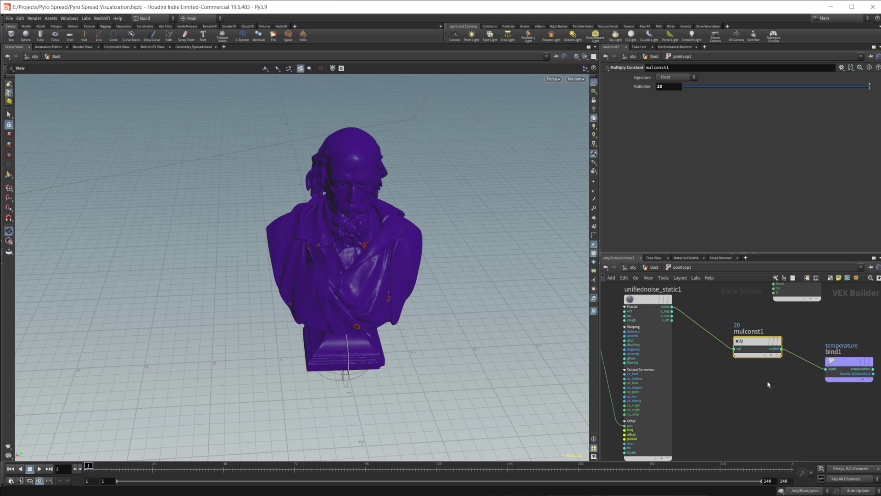
click(655, 267)
middle_drag(666, 448, 667, 404)
click(666, 400)
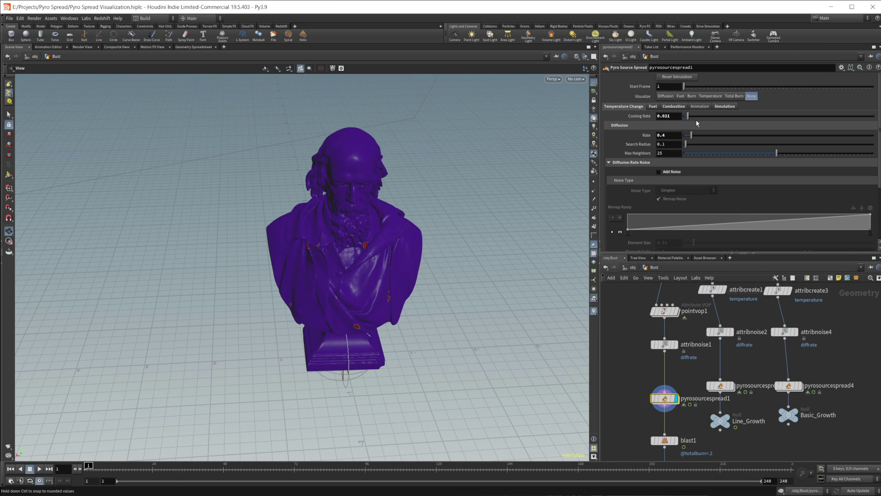
- Check bind1's temperature output and set pyrosourcespread1's Visualize to Temperature
double_click(663, 312)
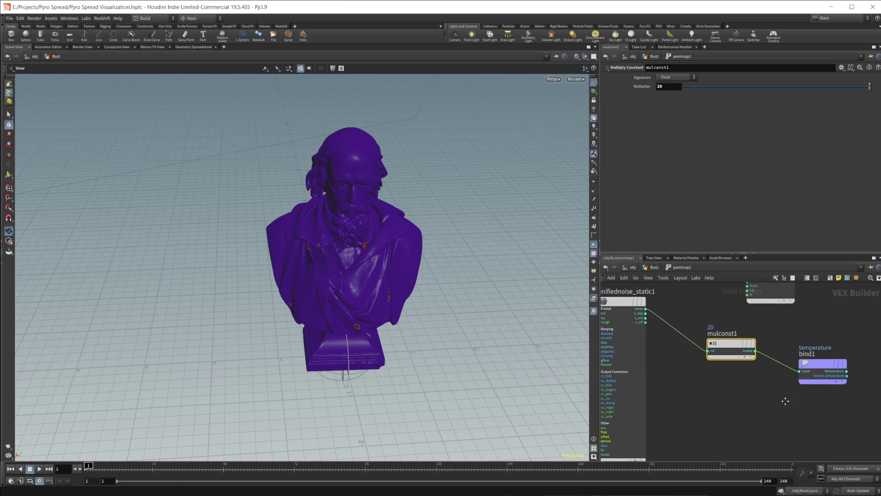
click(812, 367)
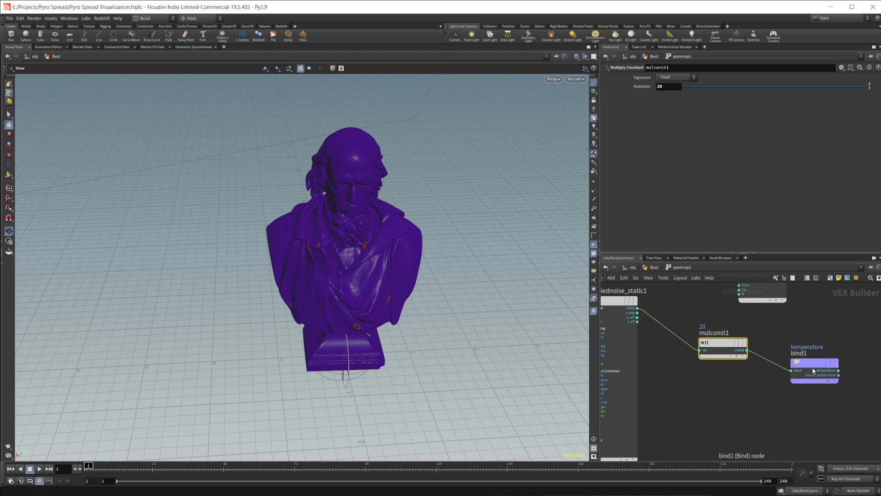
click(654, 267)
click(664, 398)
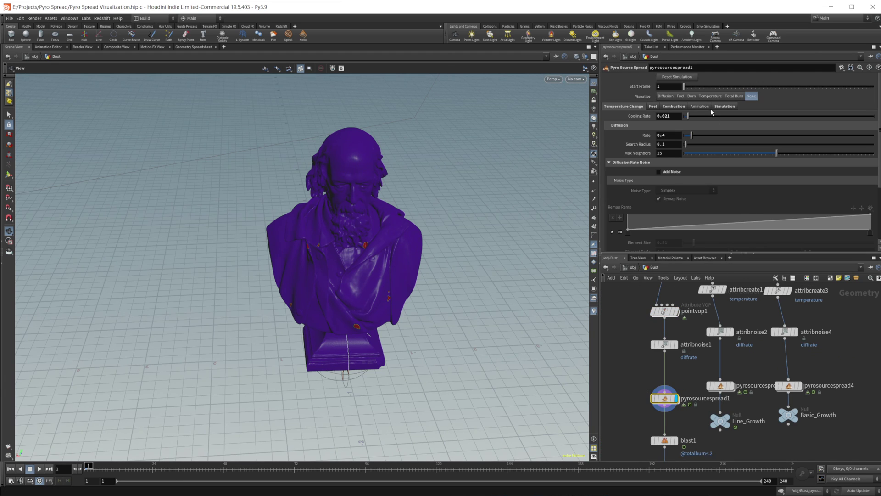
click(711, 97)
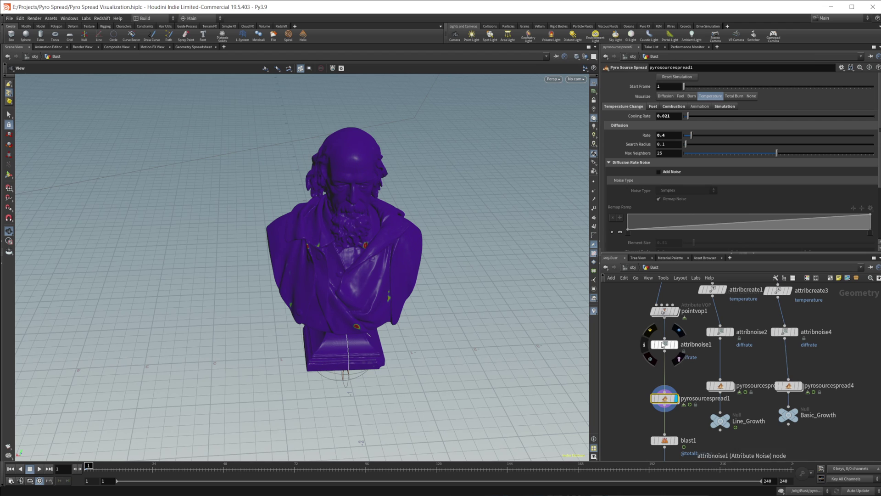
double_click(669, 316)
- Select the unified noise and scrub its output Bias between 0 and 1
click(666, 327)
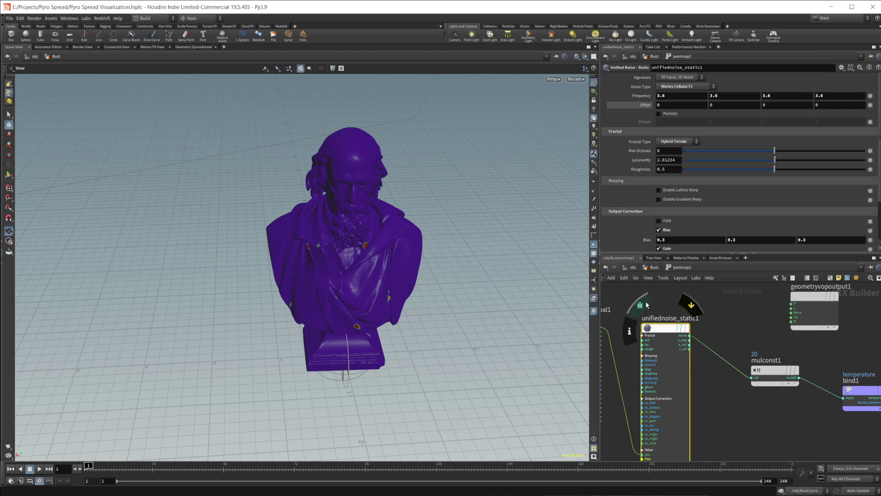
scroll(710, 221, down, 2)
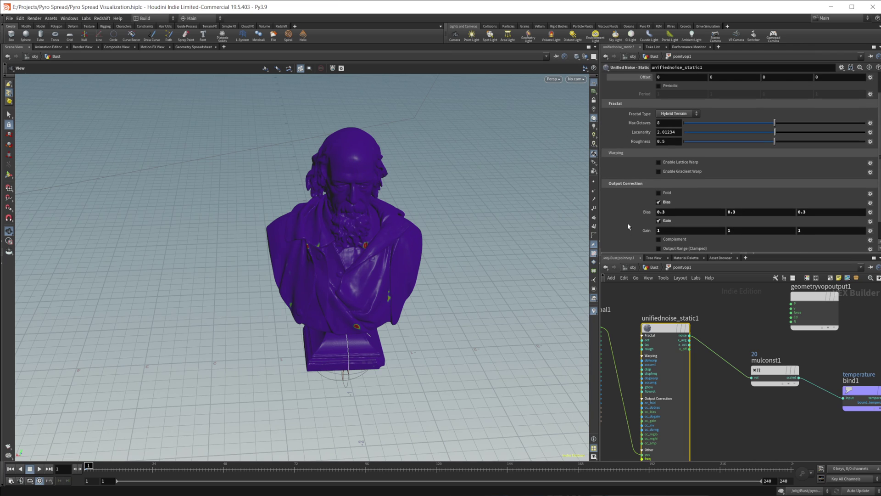
middle_drag(639, 203, 639, 203)
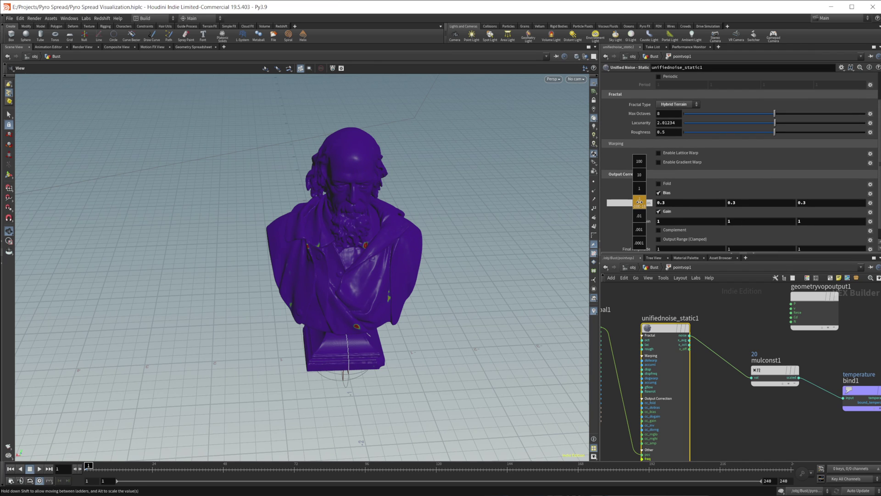
middle_drag(698, 201, 643, 203)
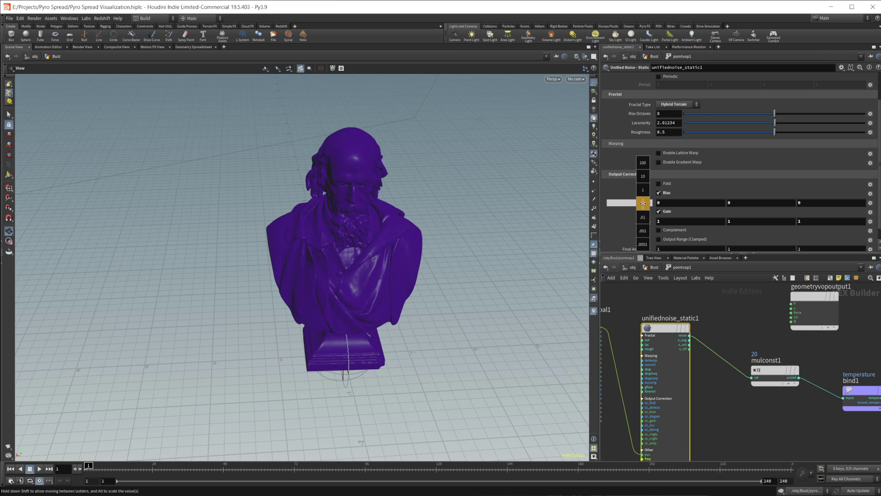
middle_drag(701, 201, 602, 205)
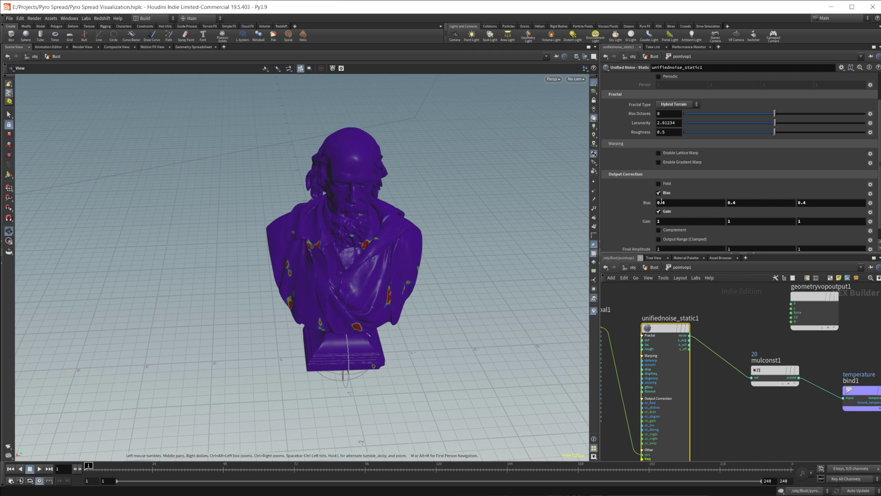
middle_drag(644, 202, 645, 202)
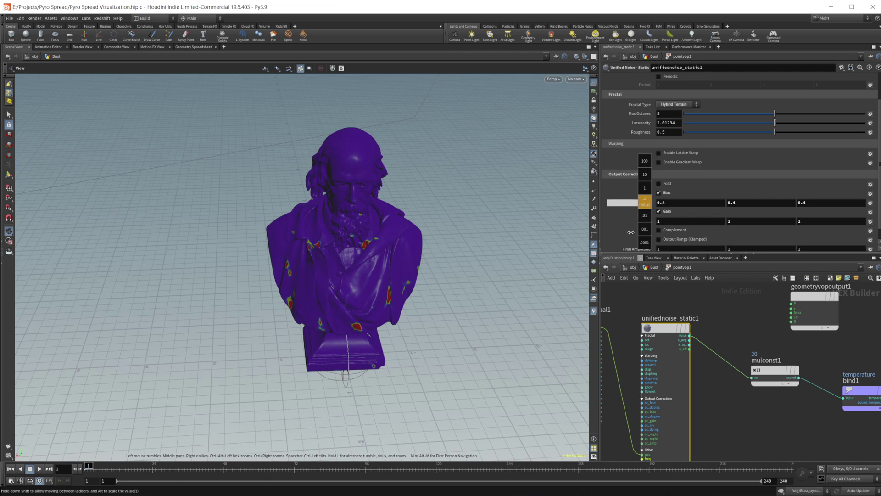
middle_drag(631, 232, 615, 232)
- Try a noise Bias of 0.6, then undo back to a Bias of 0.3
click(676, 203)
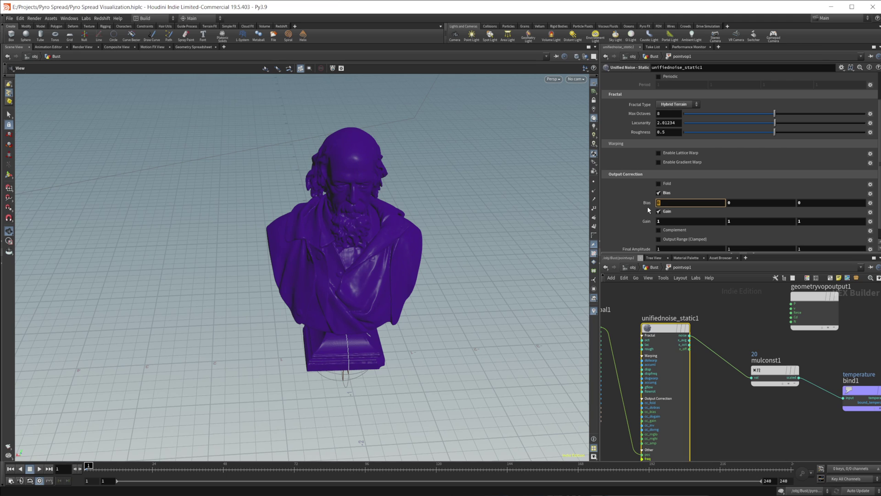
text(.6)
key(Return)
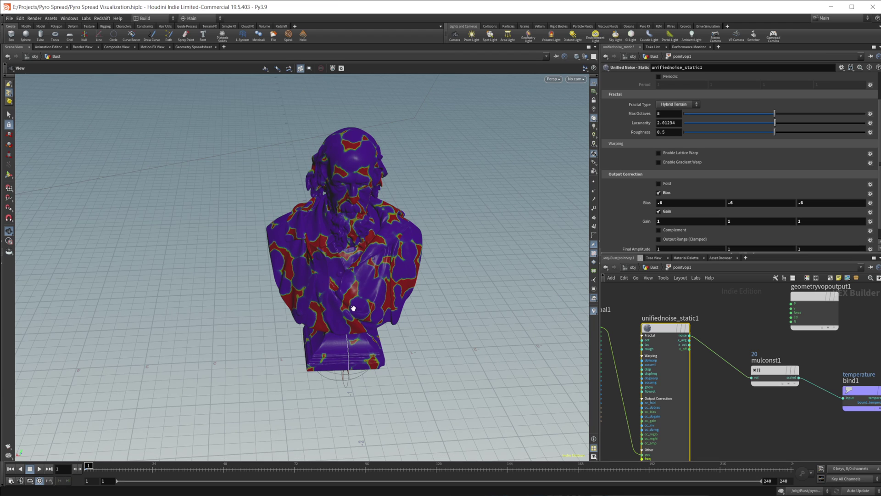
key(ctrl+z)
key(ctrl+z)
key(ctrl+z)
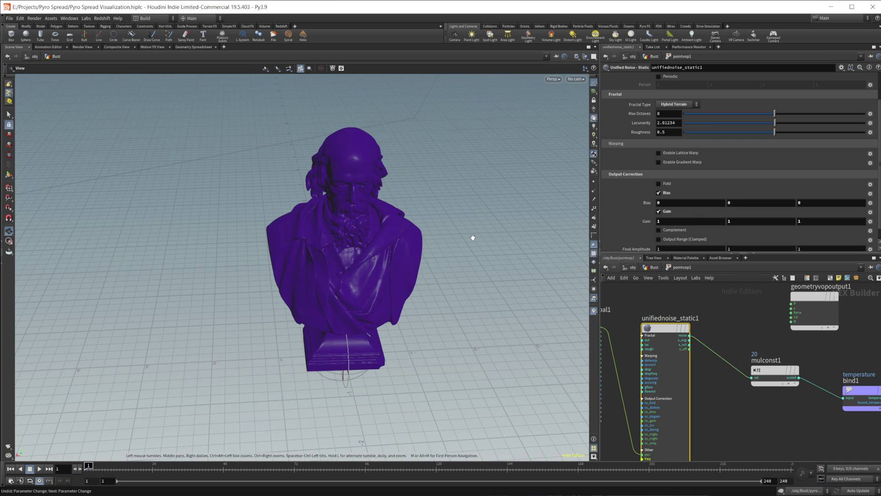
key(ctrl+z)
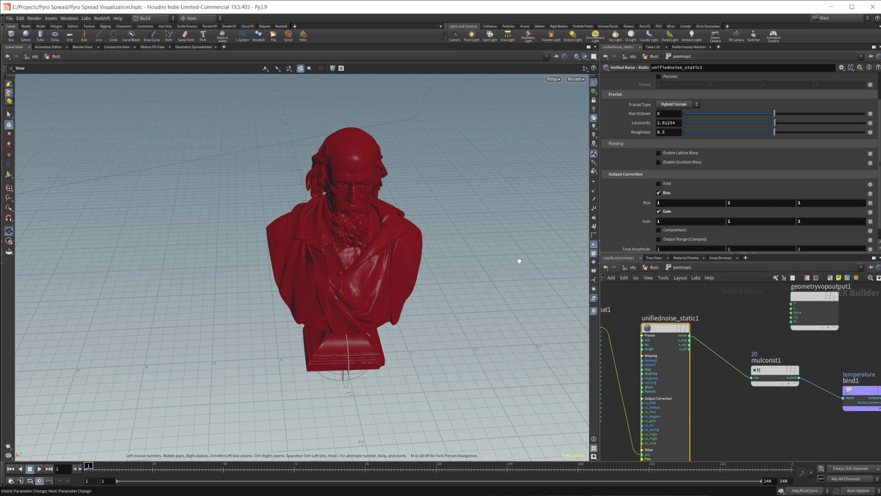
key(ctrl+z)
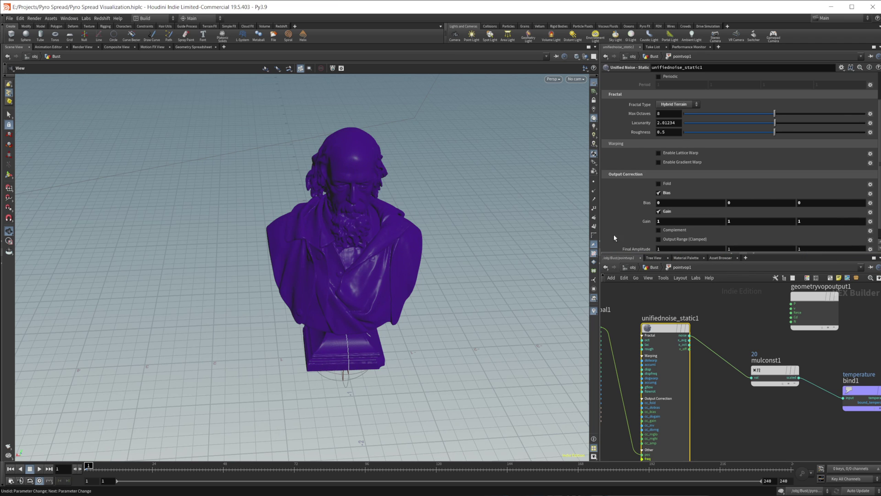
key(ctrl+z)
- Back in the Bust network, switch pyrosourcespread1's Visualize to Burn
click(649, 268)
click(664, 352)
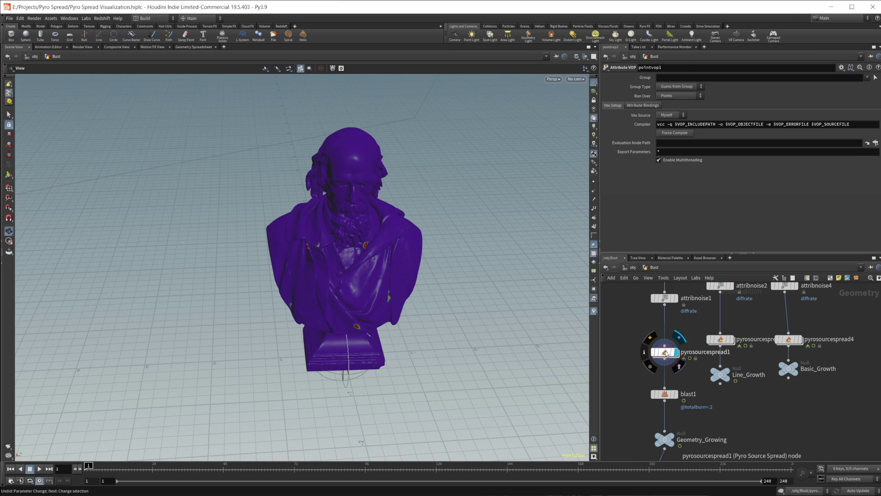
click(692, 96)
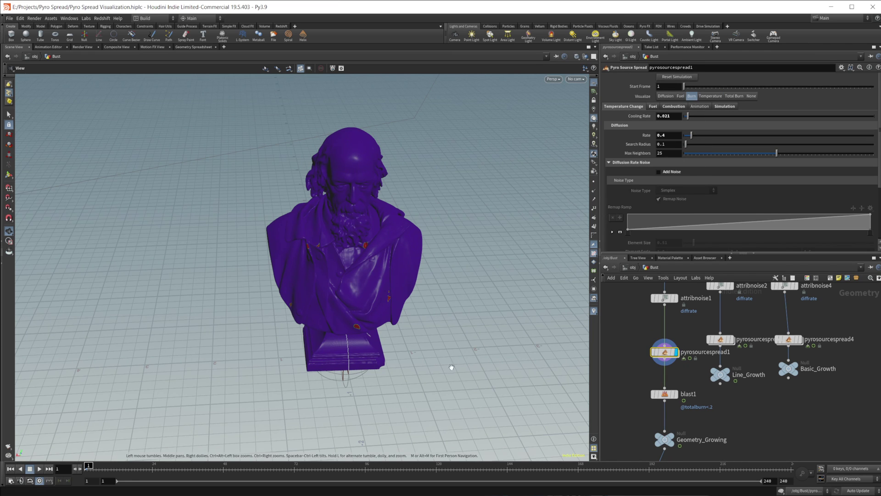
- Play the burn spread simulation and stop it at frame 118
click(39, 468)
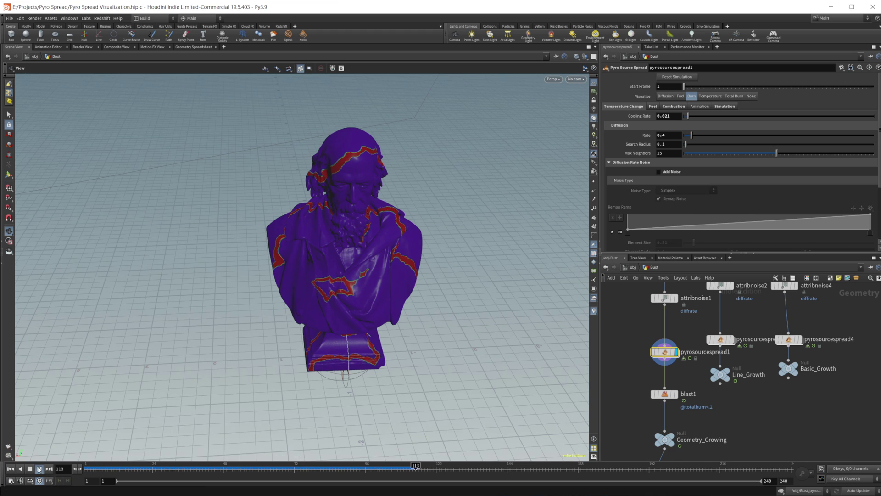
key(Escape)
middle_drag(715, 425, 726, 391)
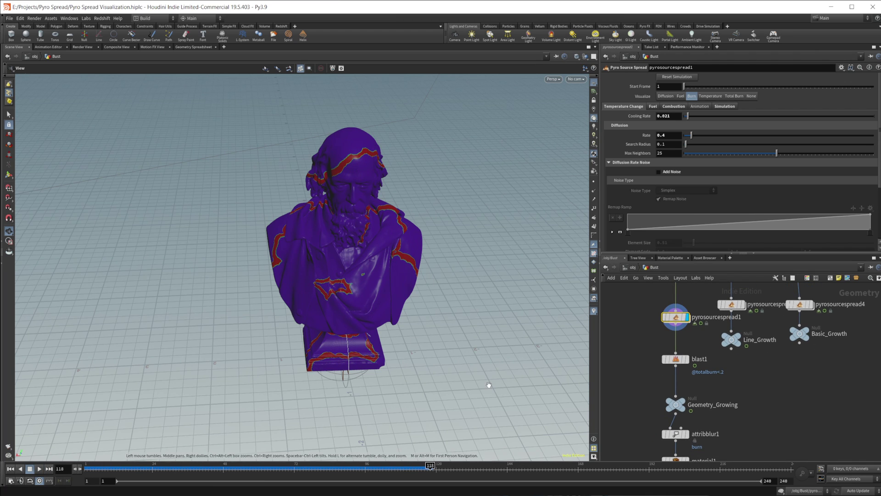
click(691, 345)
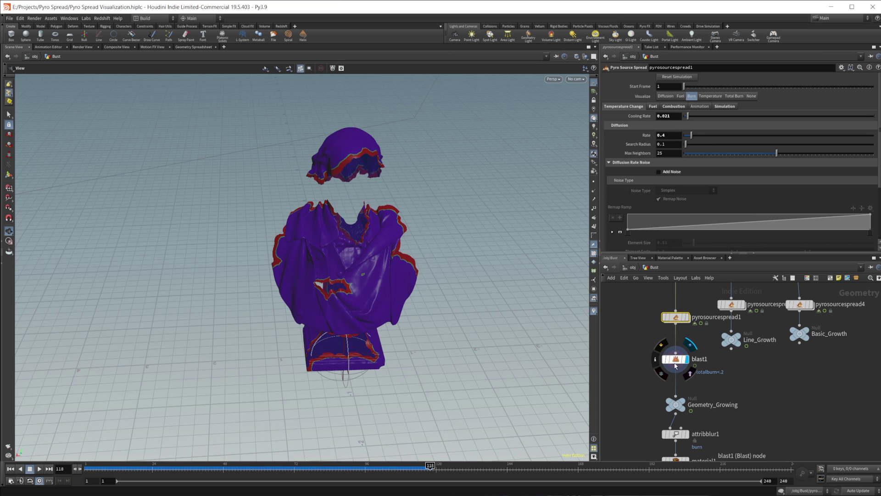
click(676, 359)
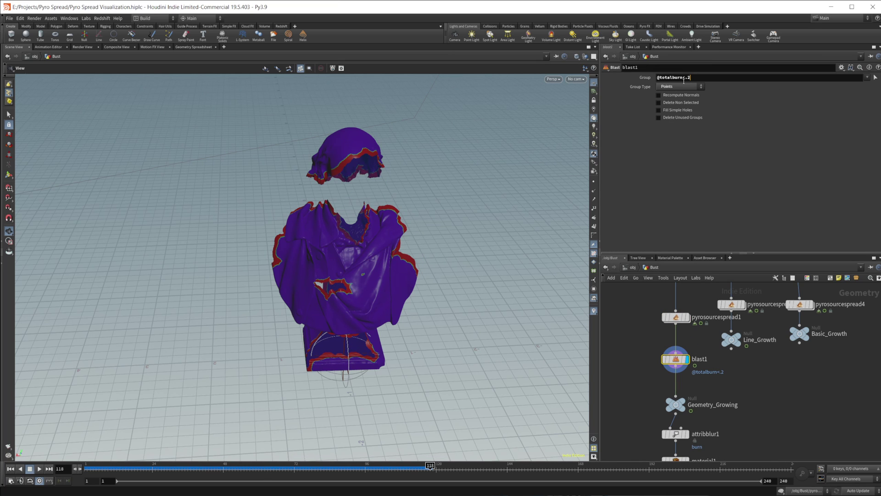
key(Return)
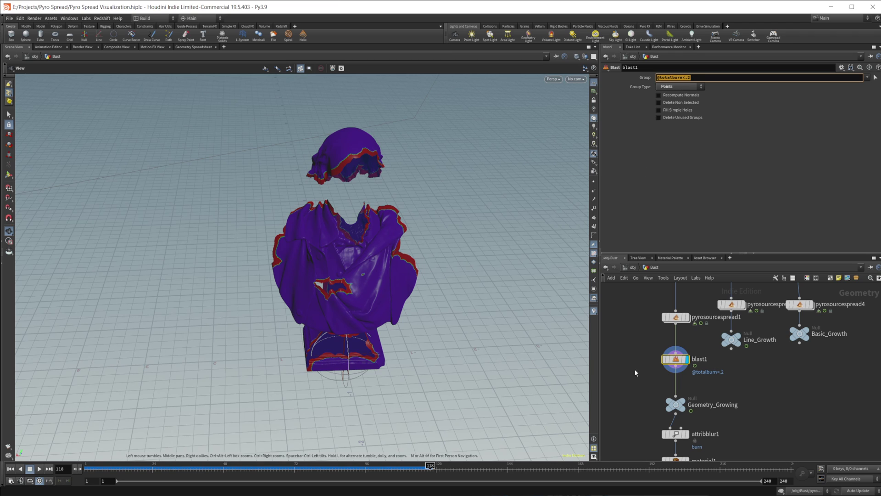
- Replay the burn from the first frame, then stop and jump to frame 120
click(10, 468)
click(39, 468)
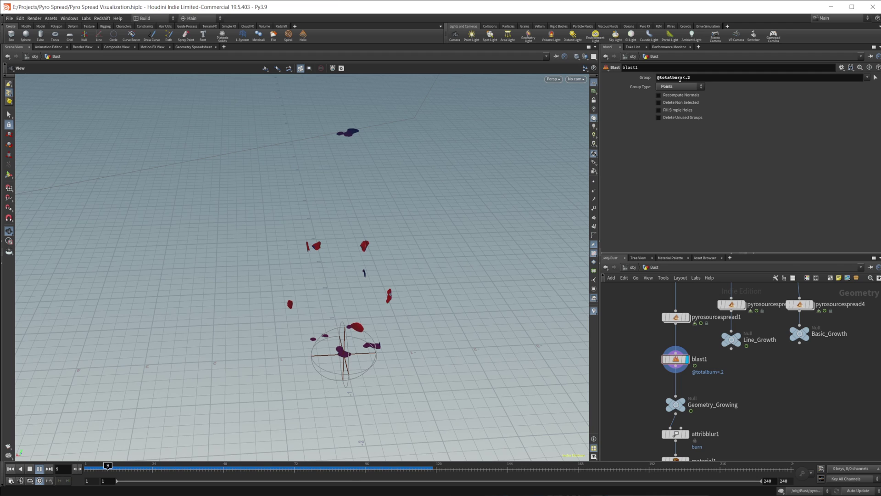
drag(682, 77, 691, 78)
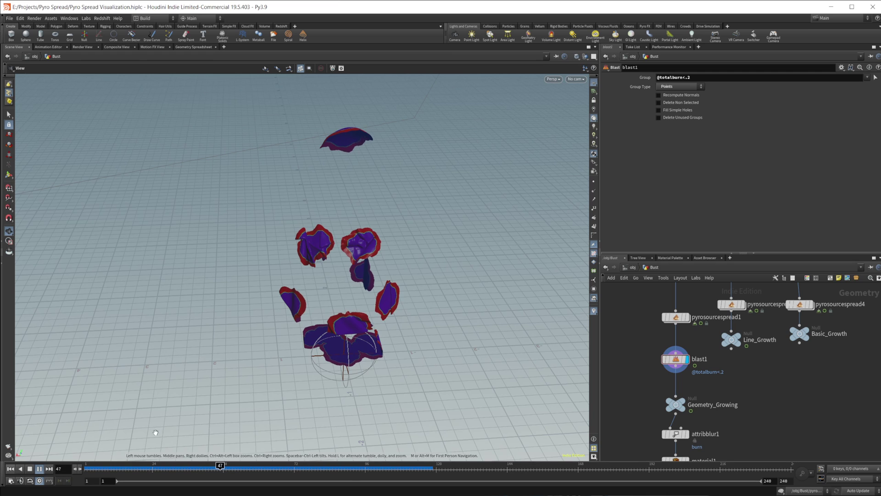
click(29, 469)
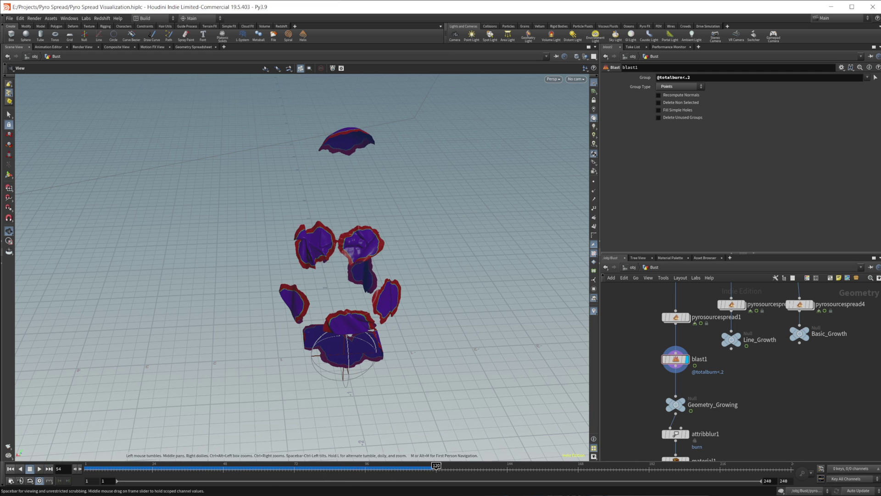
click(436, 465)
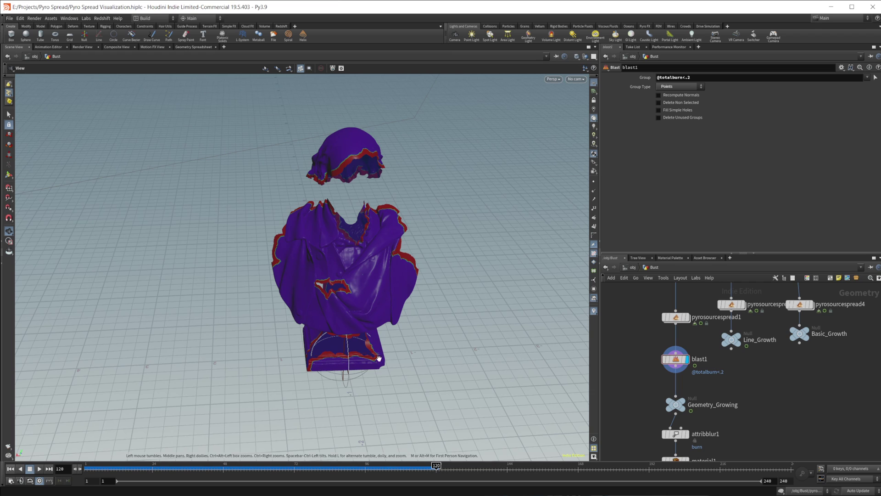
middle_drag(748, 407, 746, 383)
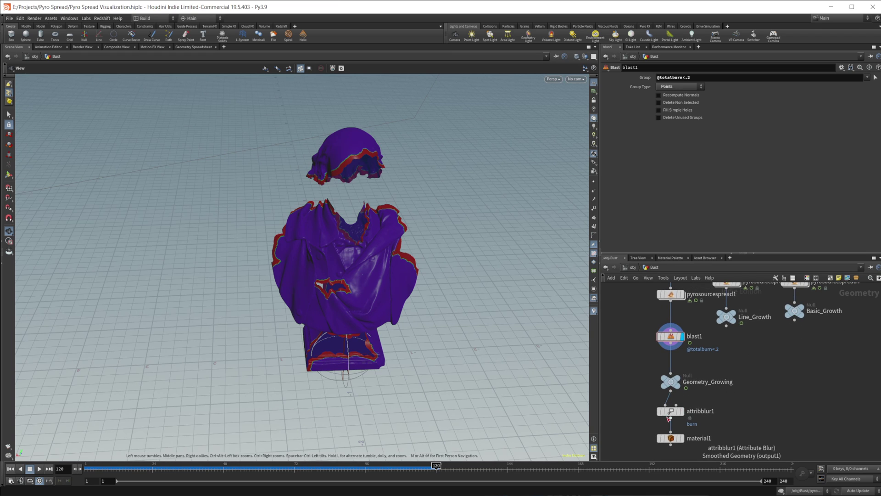
- Display attribblur1's output and review its burn attribute blurred over 63 iterations
mouse_move(670, 416)
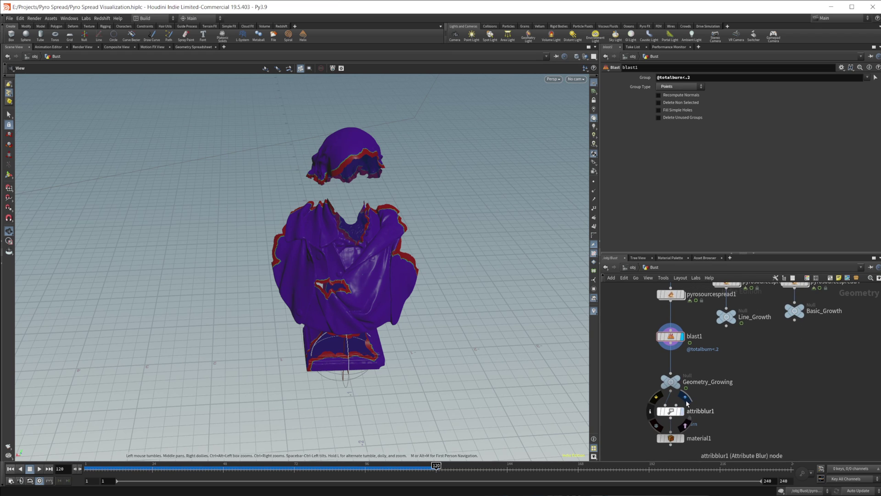
click(686, 398)
click(670, 411)
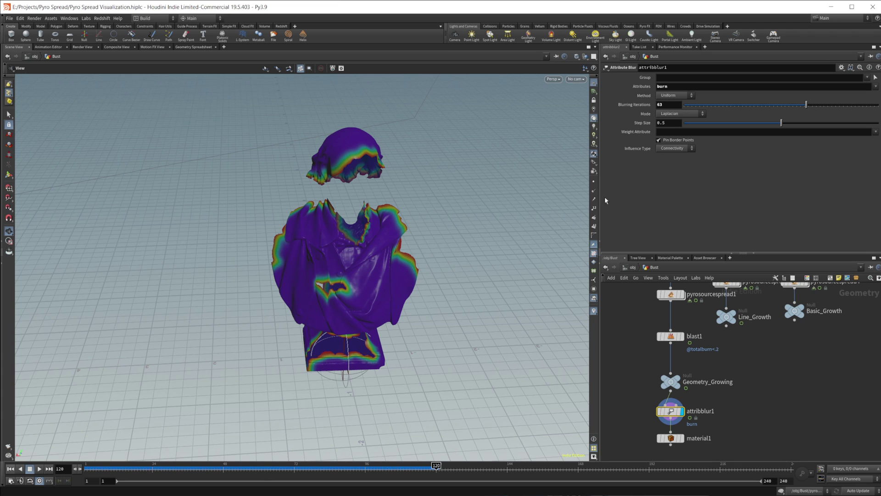
double_click(662, 86)
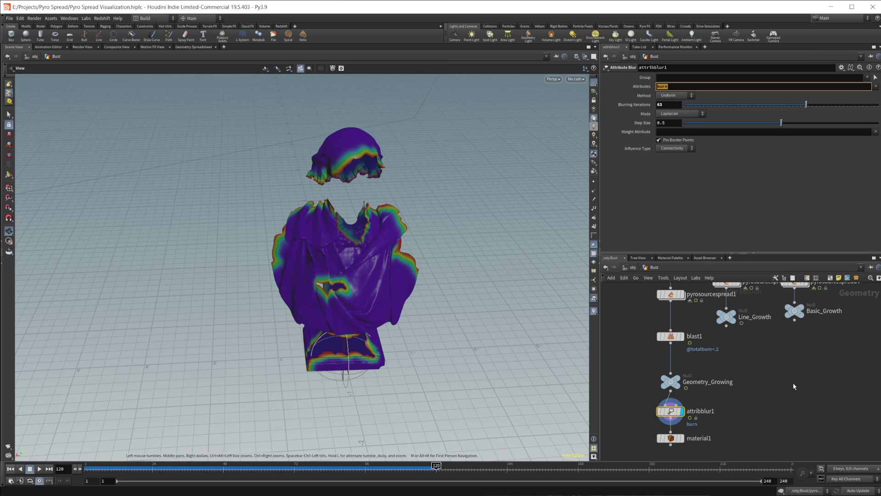
scroll(745, 427, up, 1)
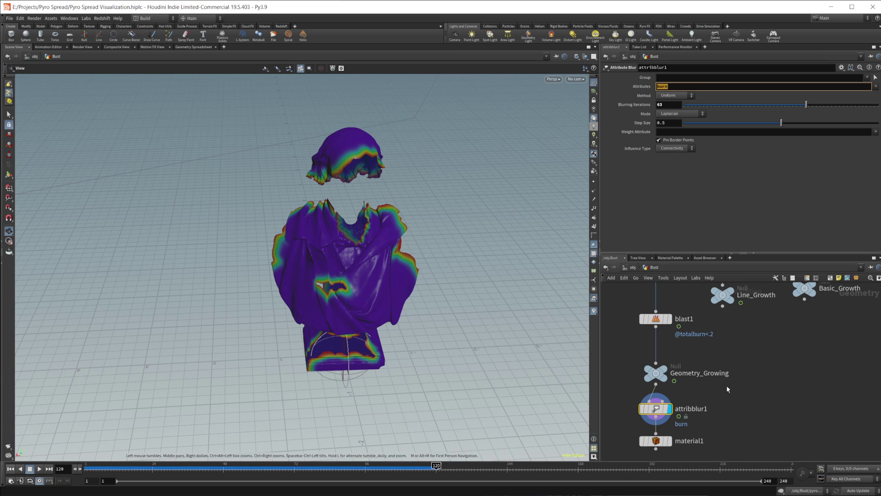
scroll(769, 382, down, 2)
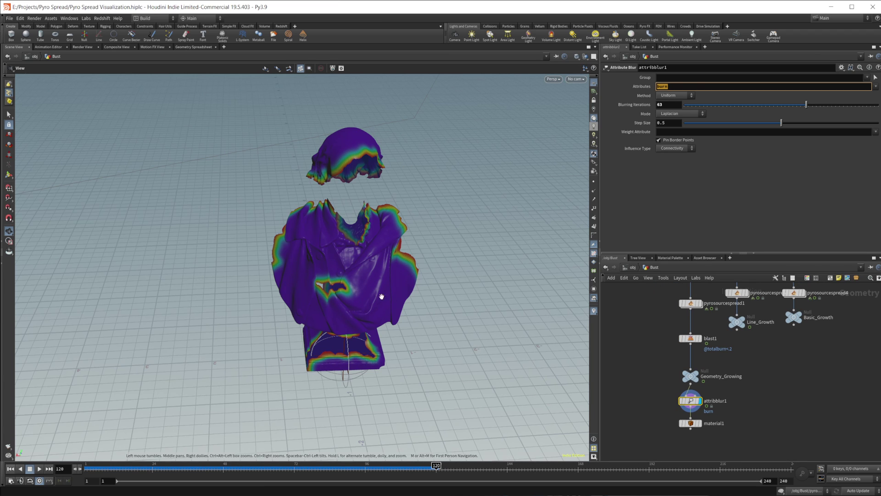
scroll(707, 399, down, 2)
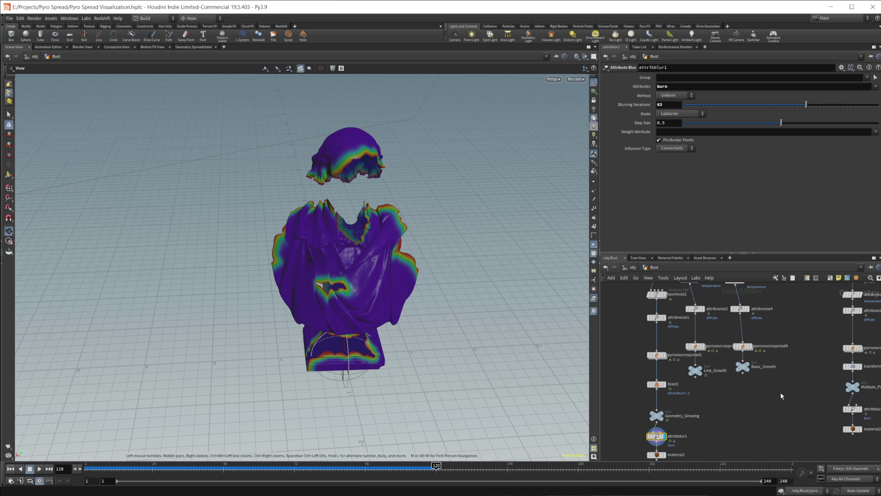
middle_drag(780, 392, 758, 420)
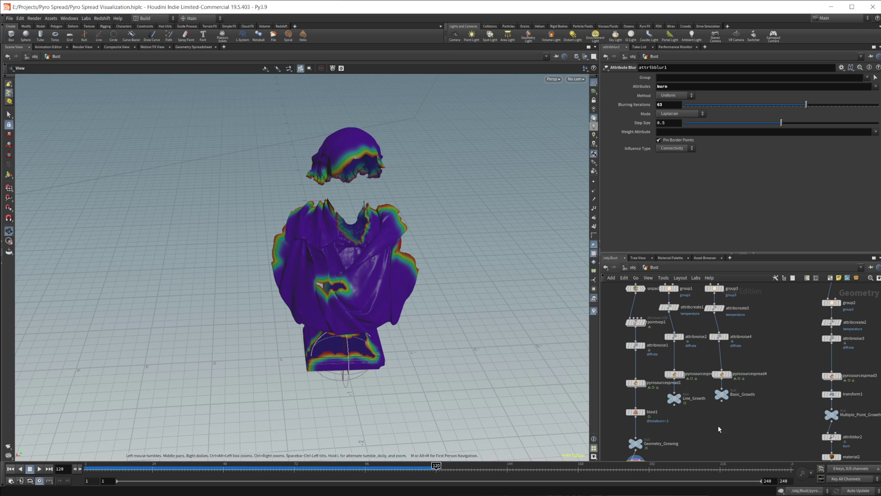
middle_drag(769, 356, 758, 395)
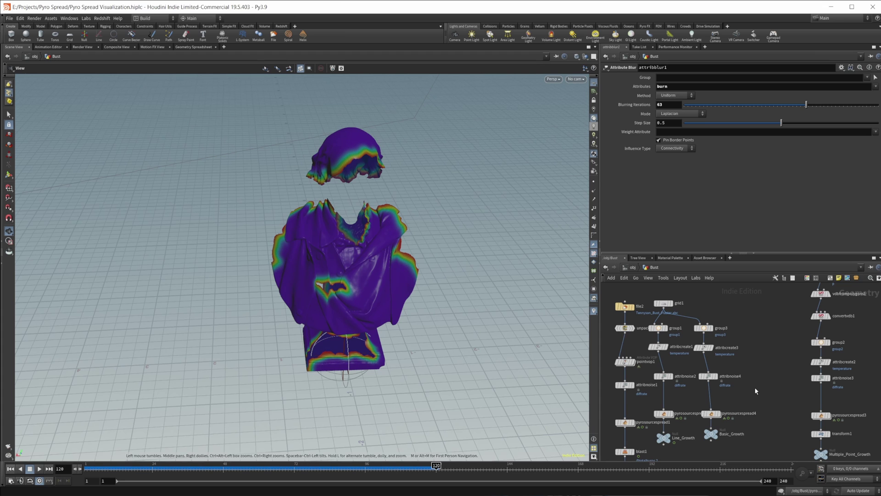
scroll(755, 387, down, 4)
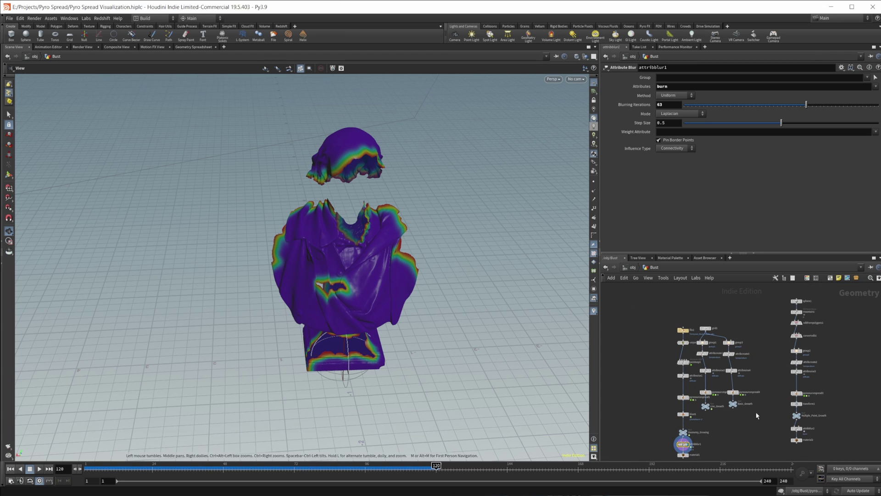
scroll(752, 413, down, 2)
scroll(755, 396, up, 2)
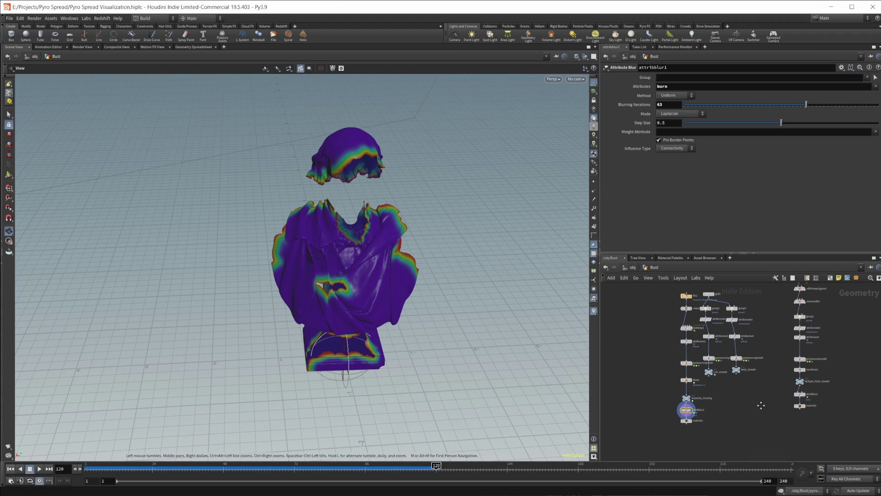